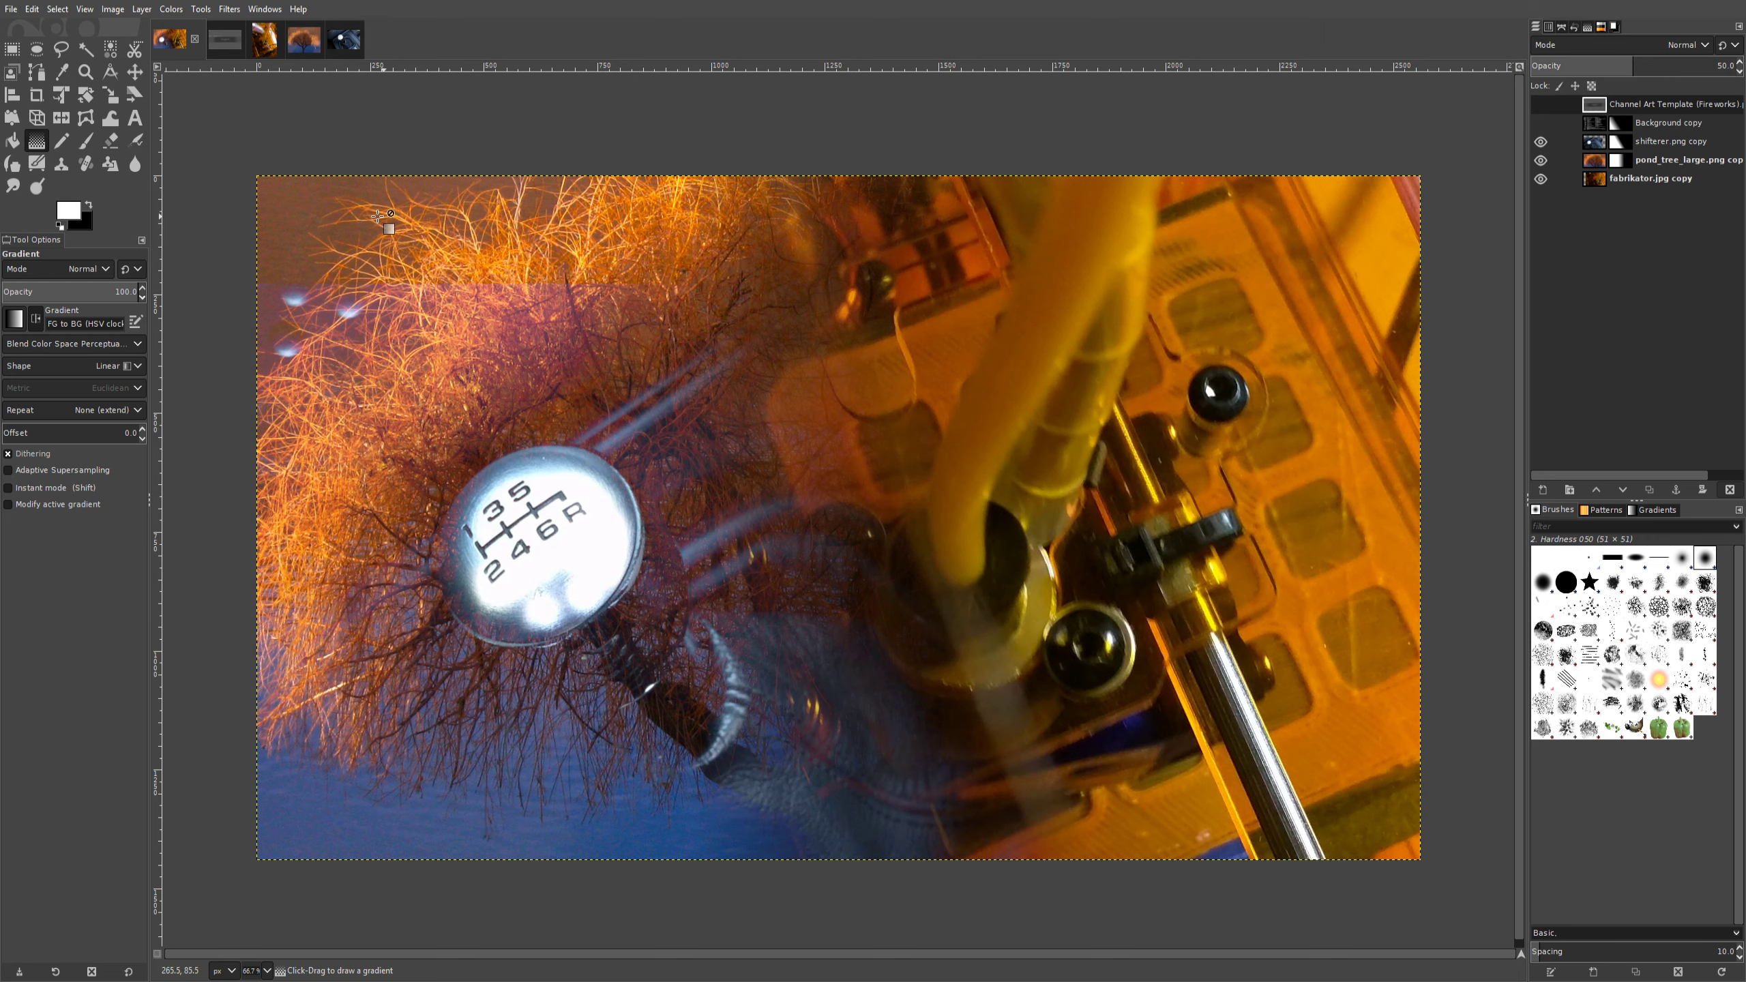
Look through the open source images: the channel art template, fabrikator.jpg, pond-tree.png and shifter.png
{"action": "left_click", "coordinate": [222, 51]}
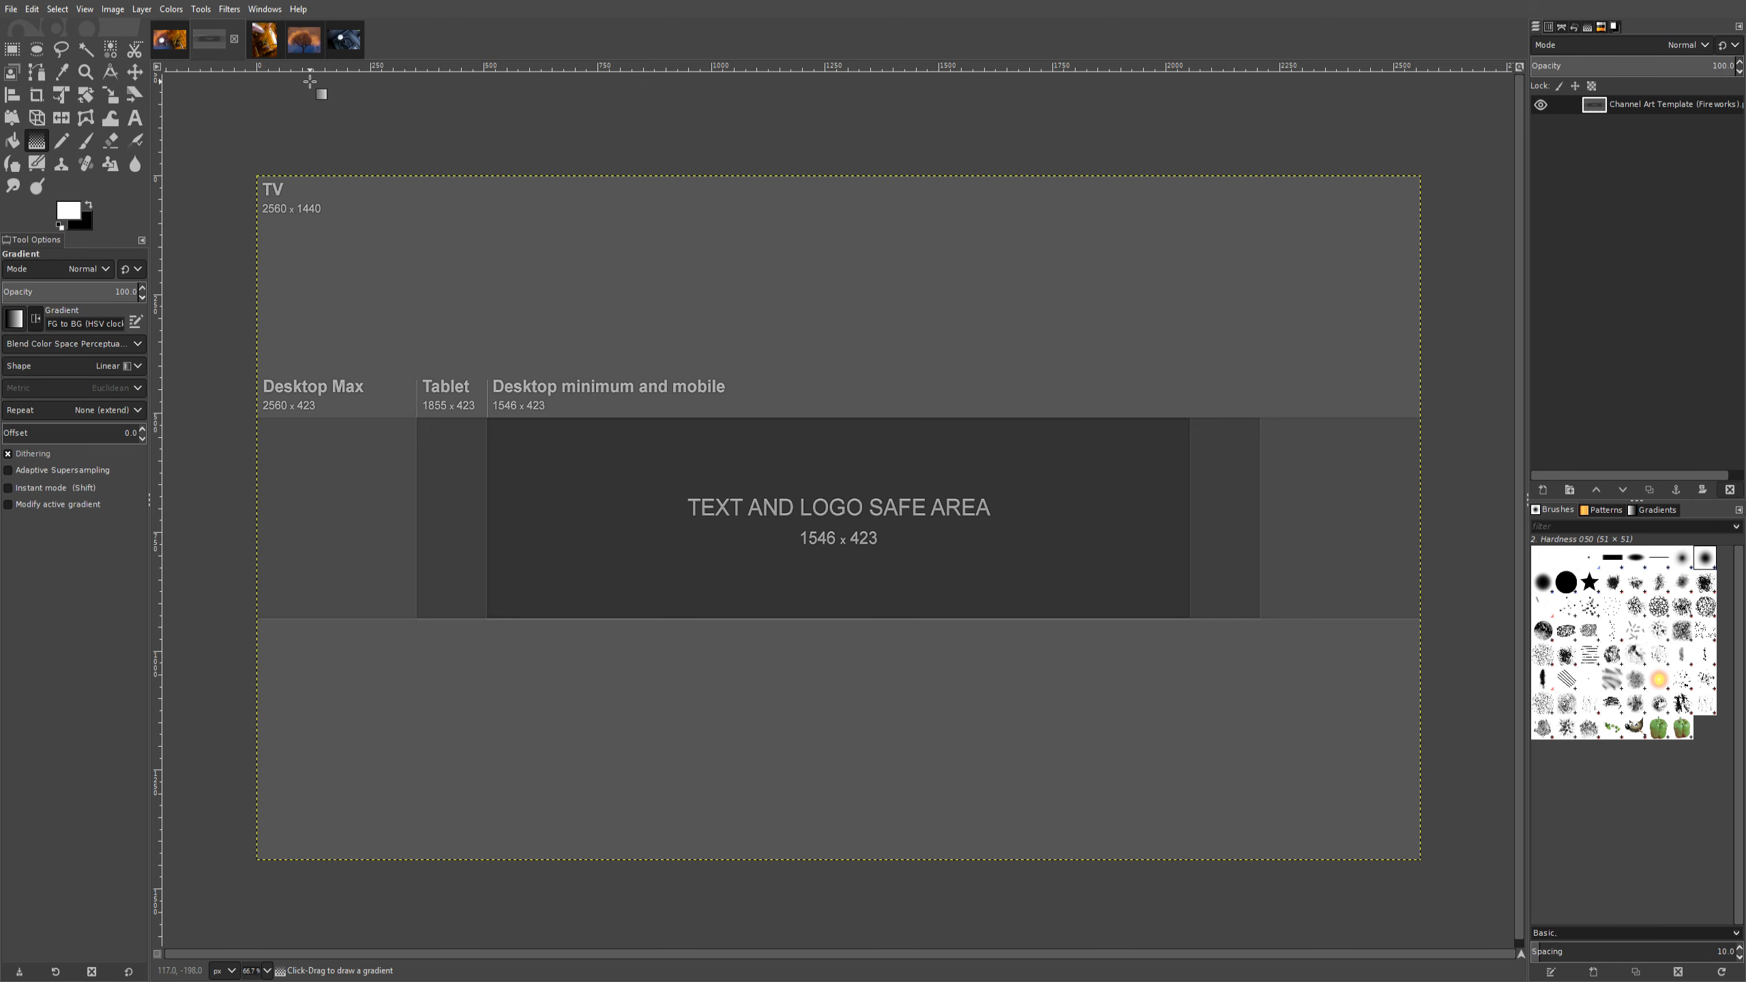
{"action": "left_click", "coordinate": [256, 43]}
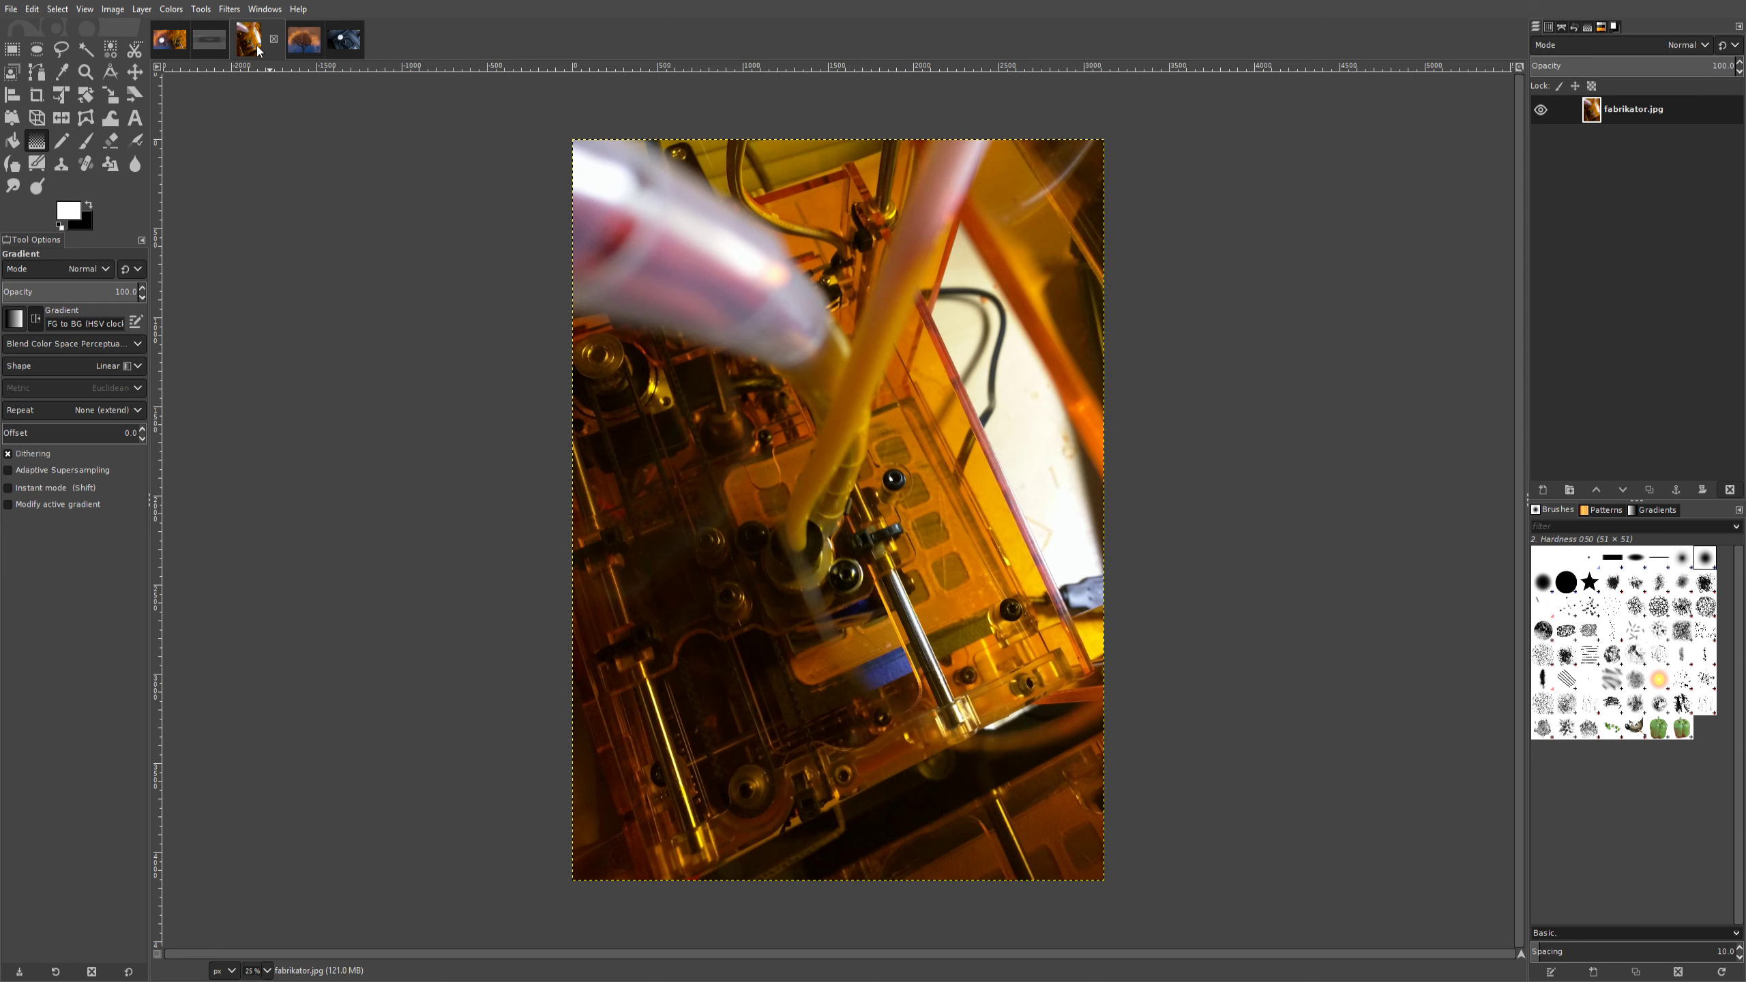
{"action": "left_click", "coordinate": [296, 43]}
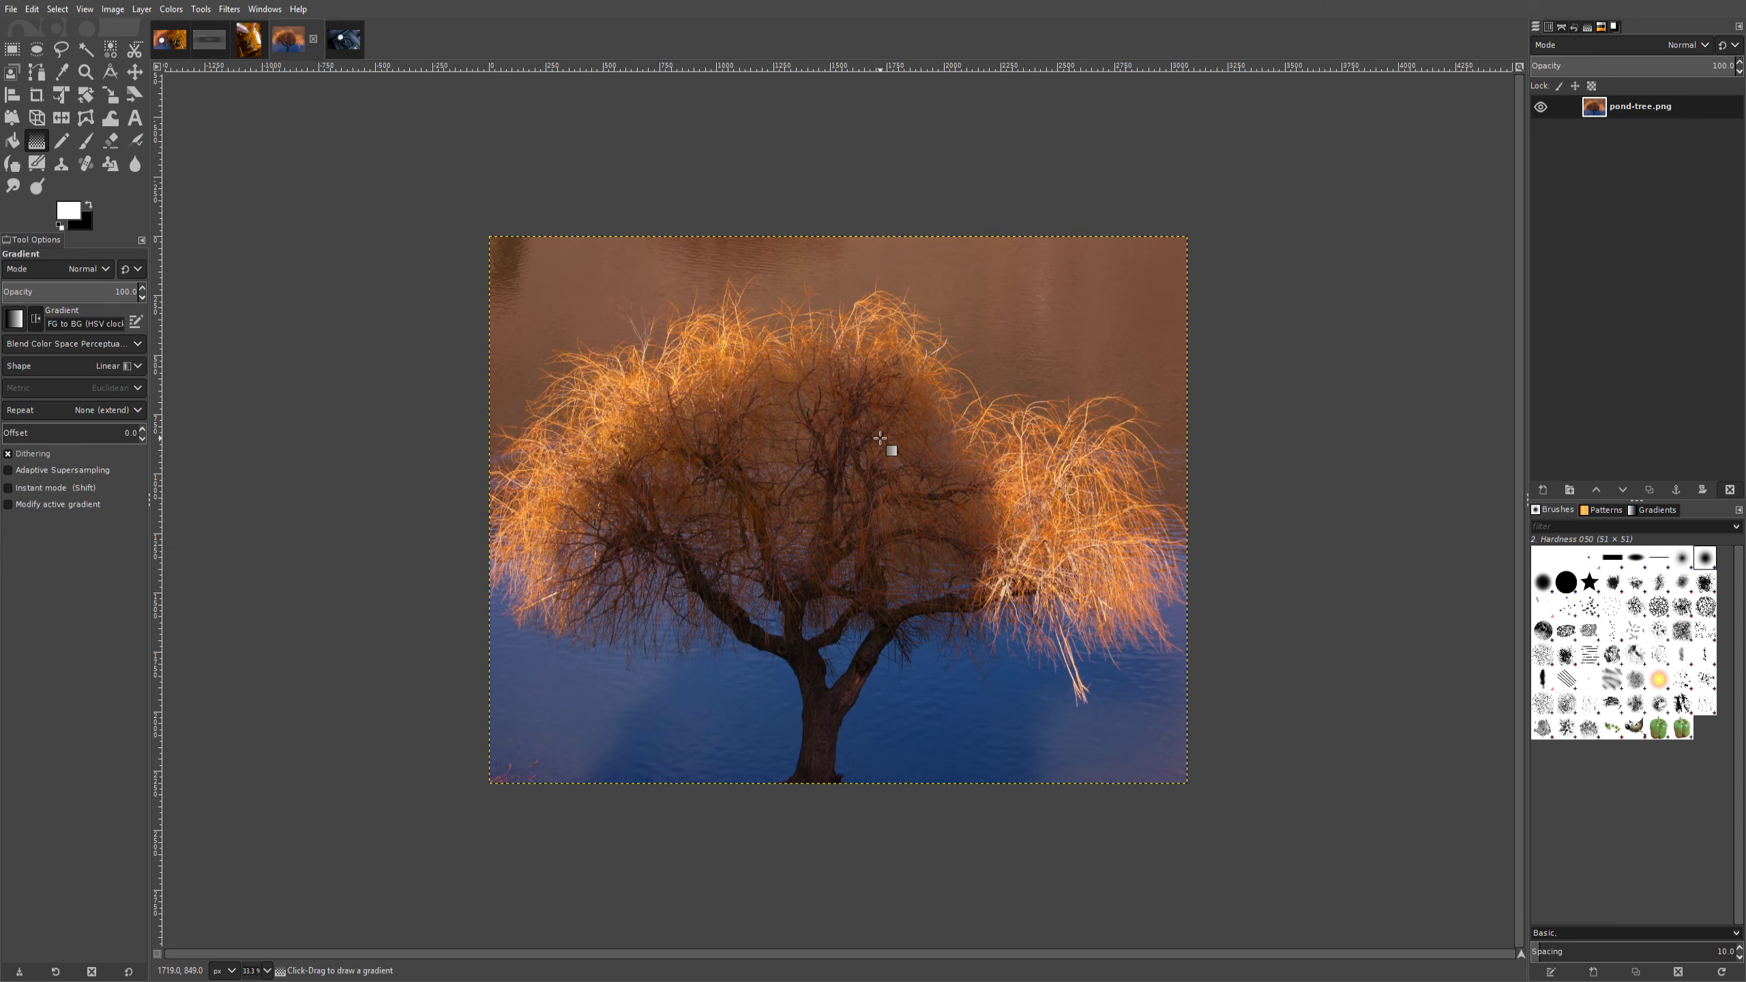
{"action": "left_click", "coordinate": [339, 55]}
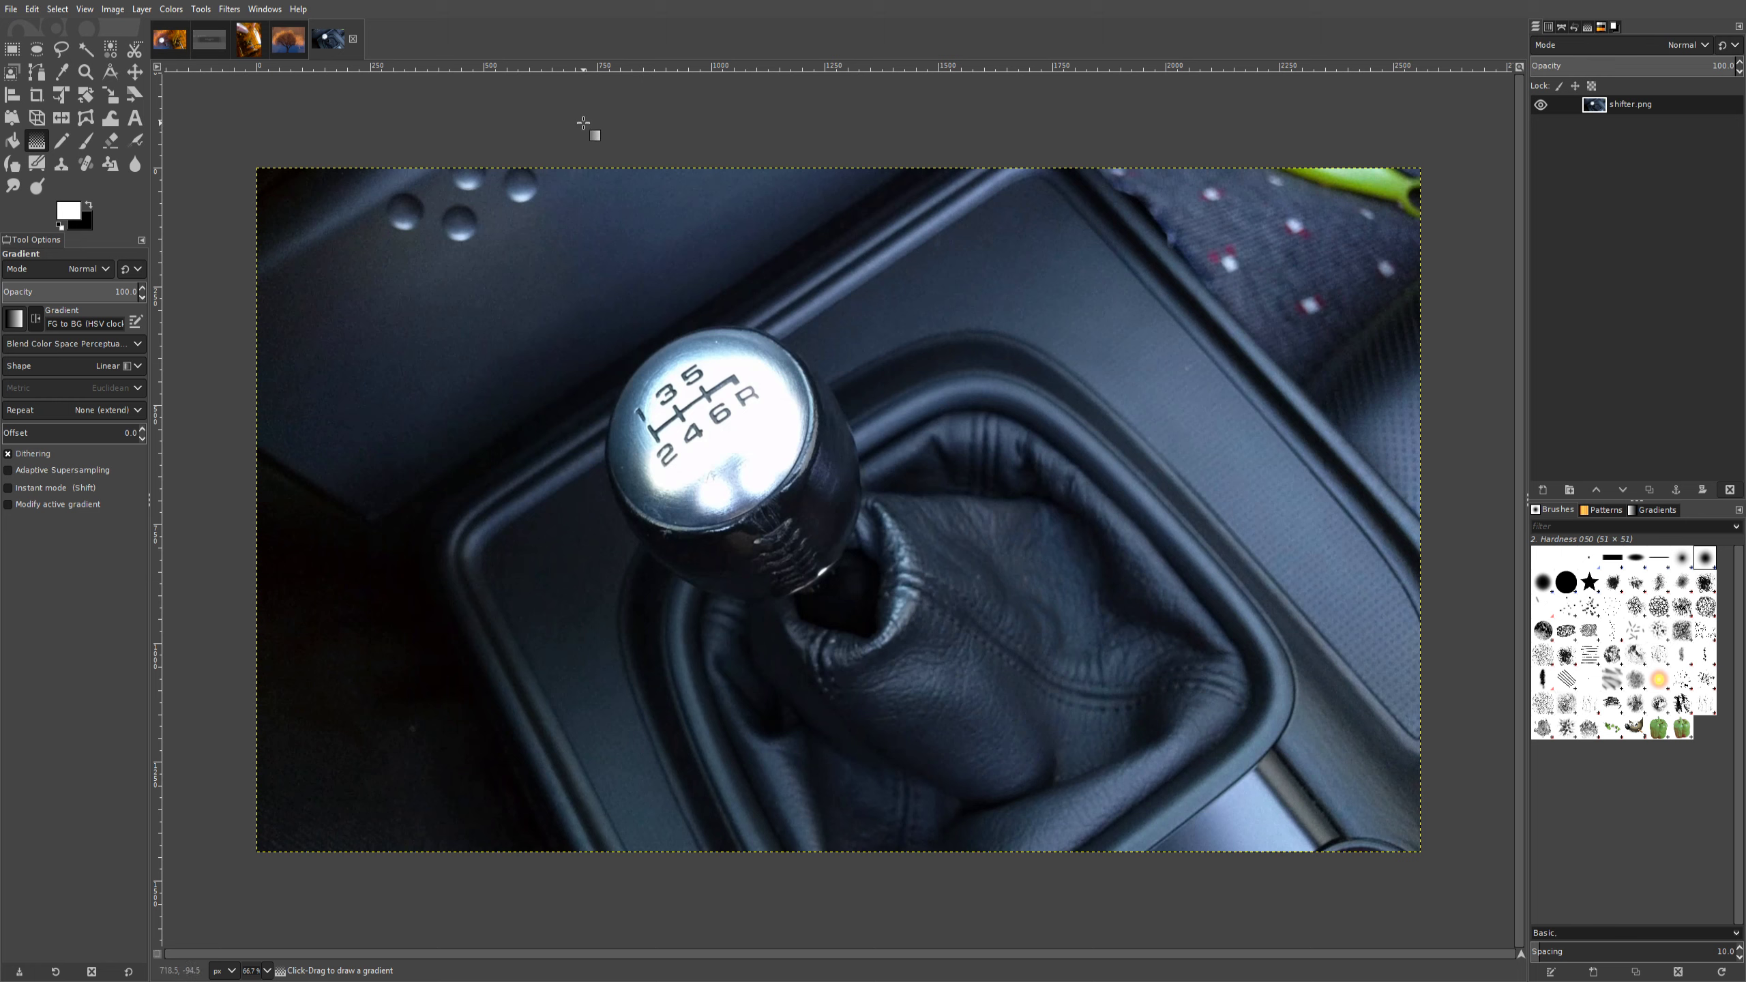
Create a new image matching the template's 2560 x 1440 size and delete its Background layer
{"action": "left_click", "coordinate": [222, 43]}
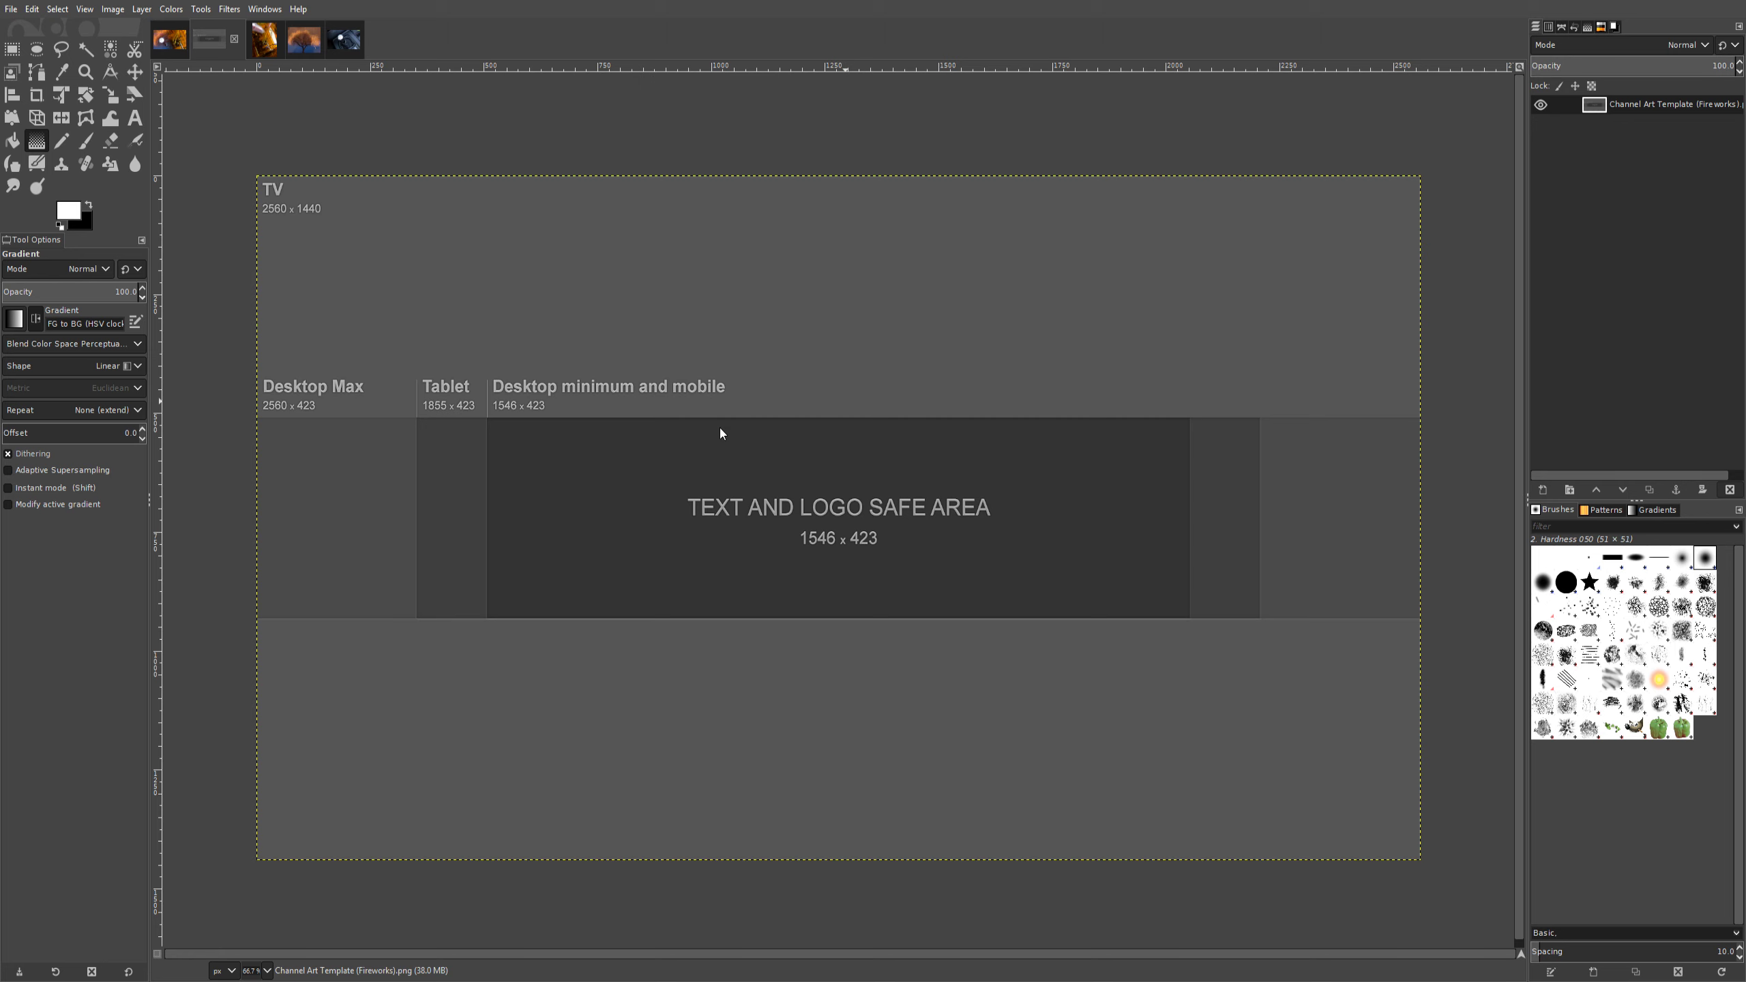
{"action": "key", "text": "Return"}
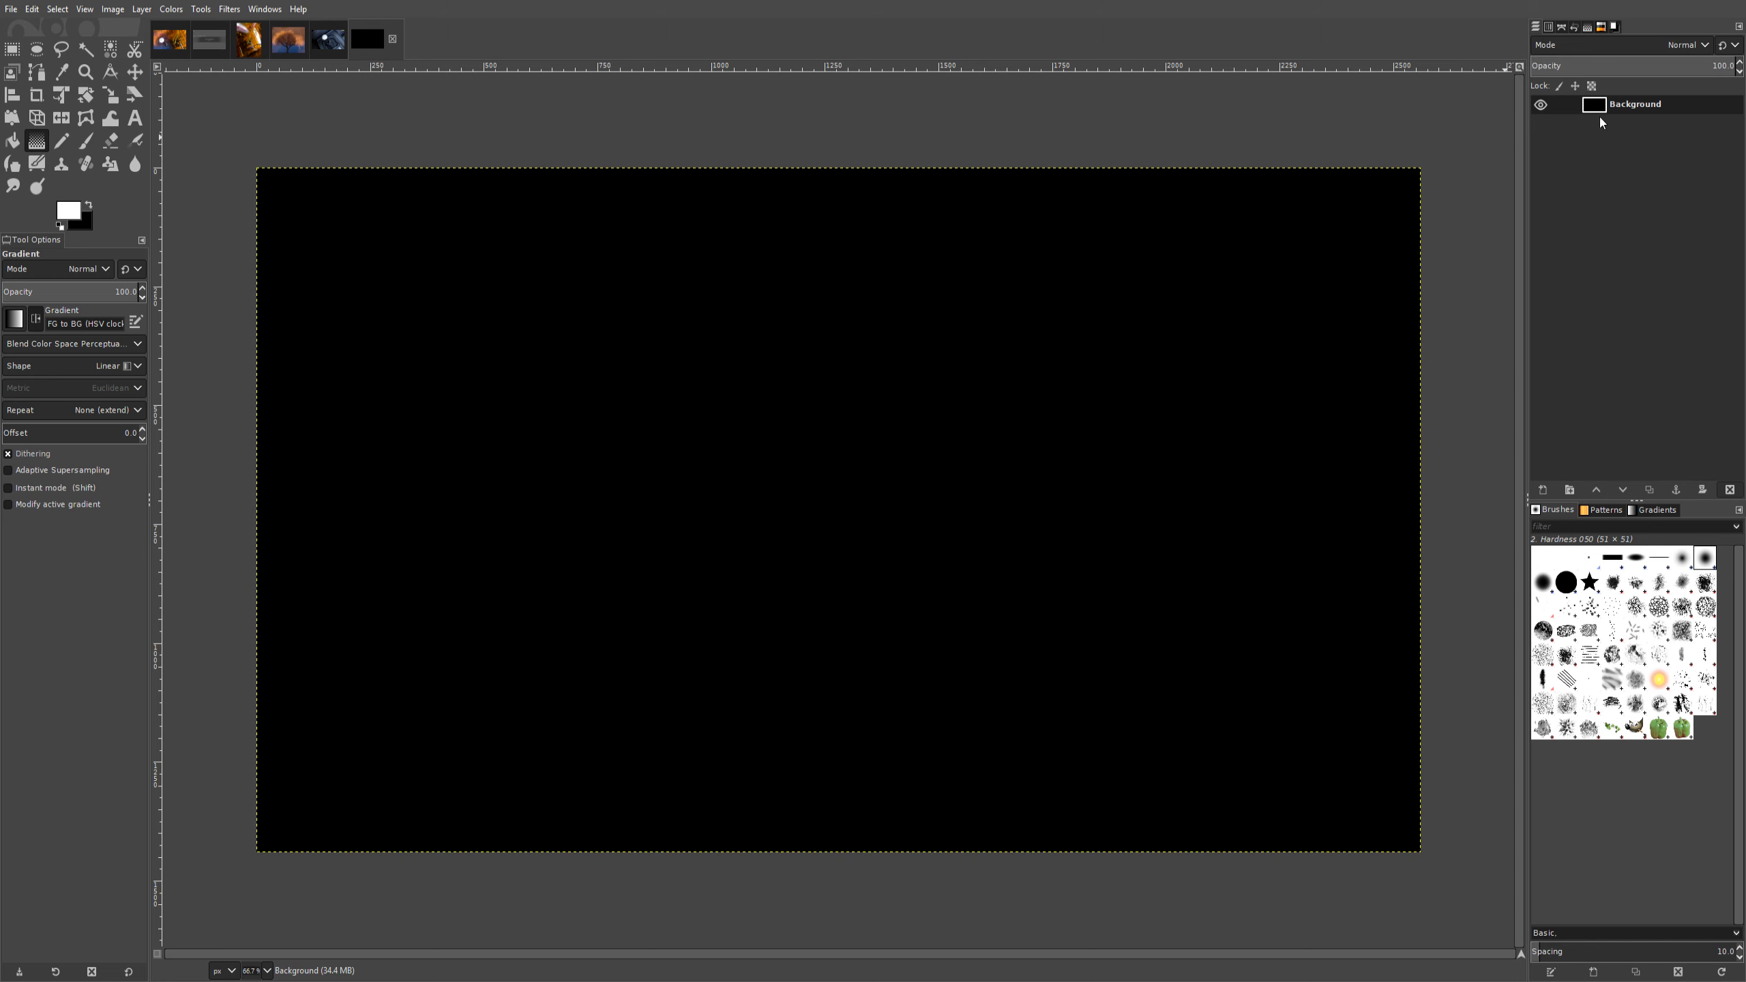
{"action": "double_click", "coordinate": [1620, 107]}
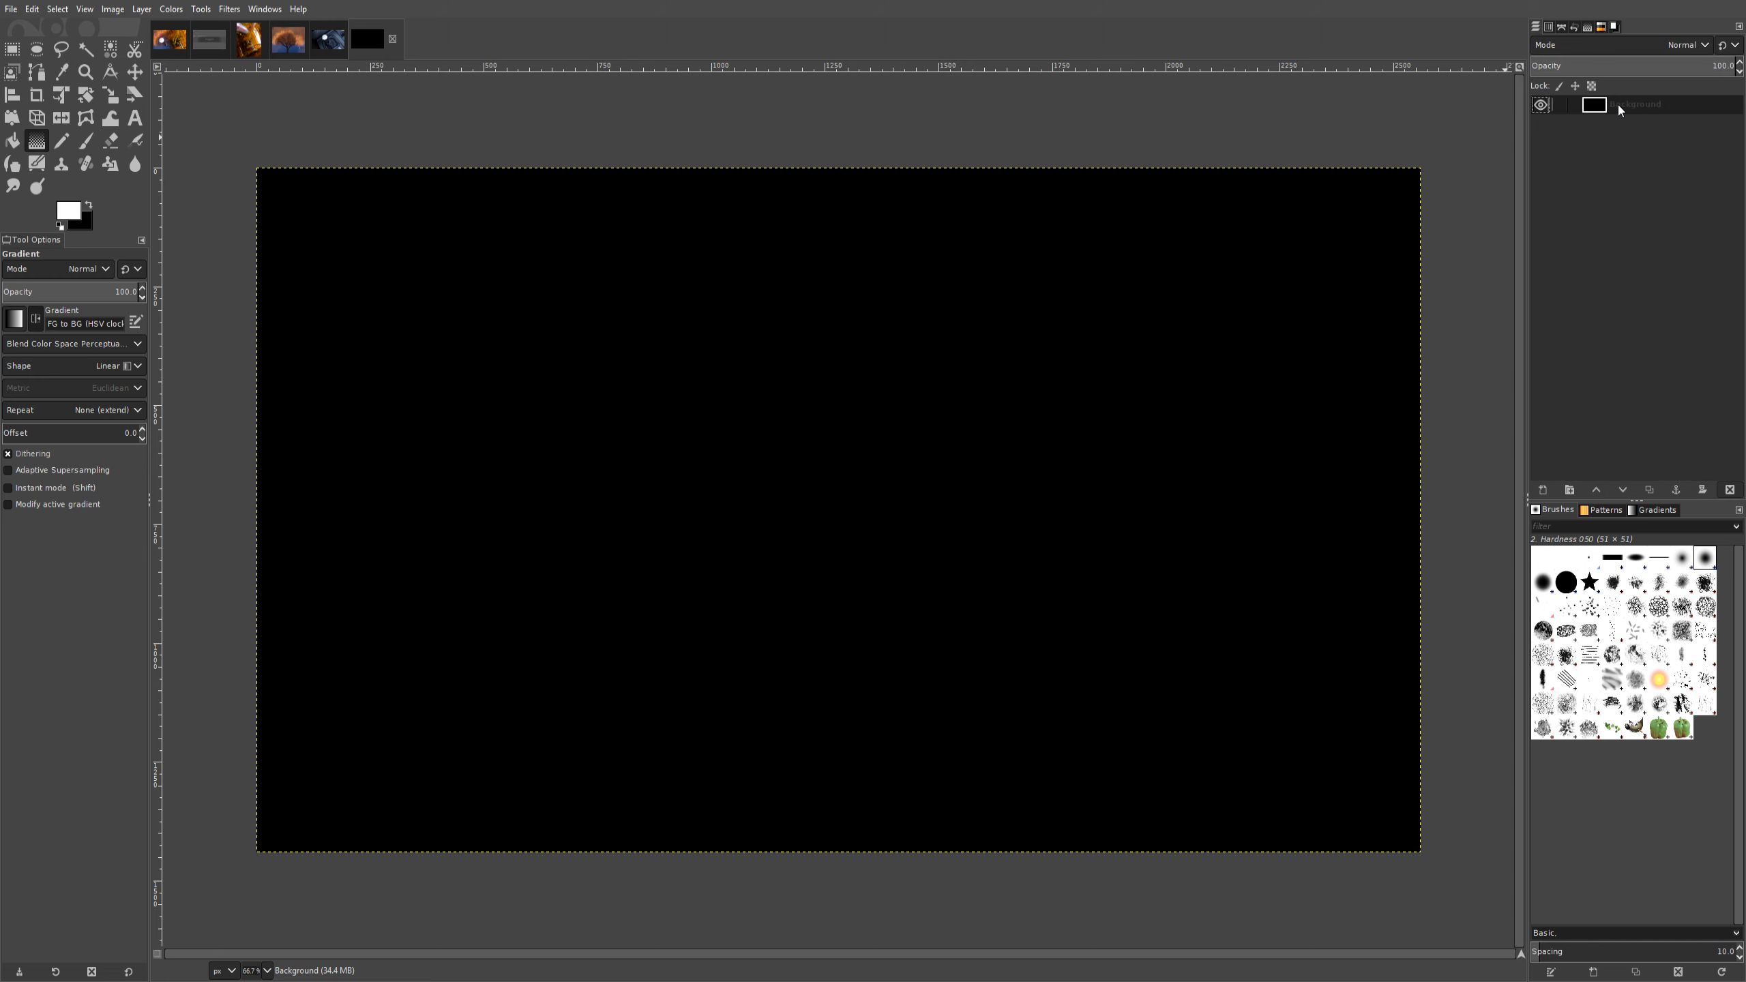
{"action": "left_click", "coordinate": [1730, 490]}
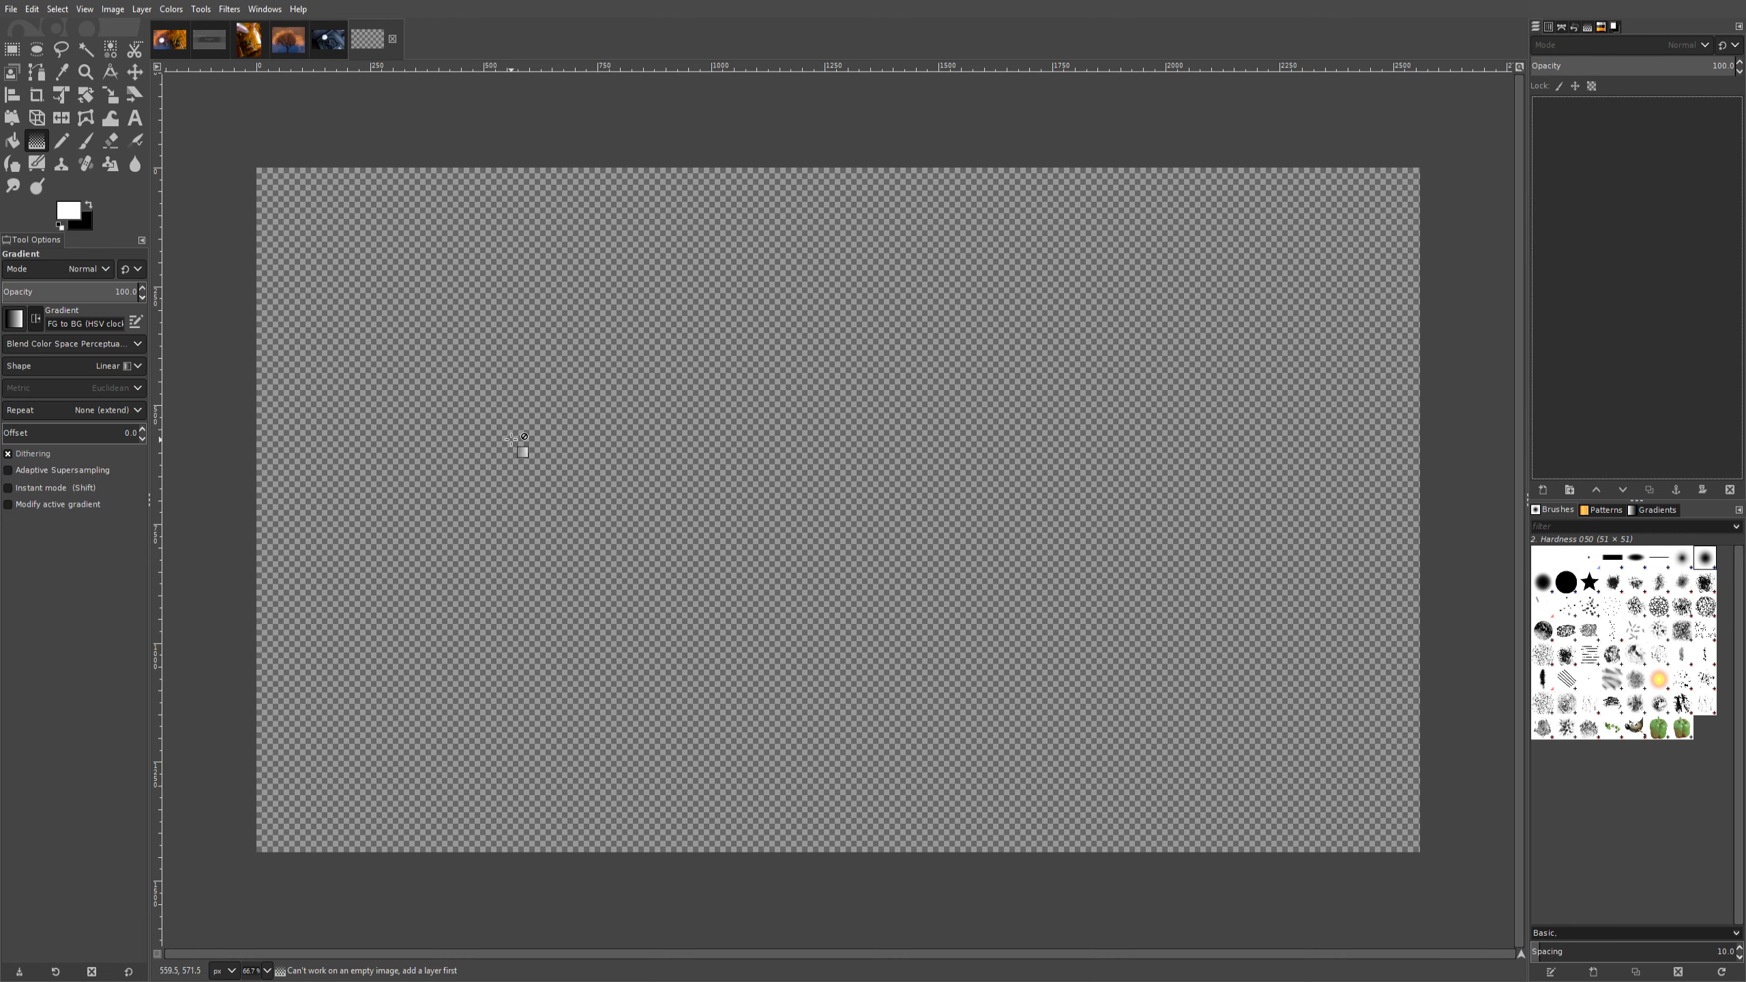
Copy the Channel Art Template layer into the new empty image
{"action": "left_click", "coordinate": [210, 39]}
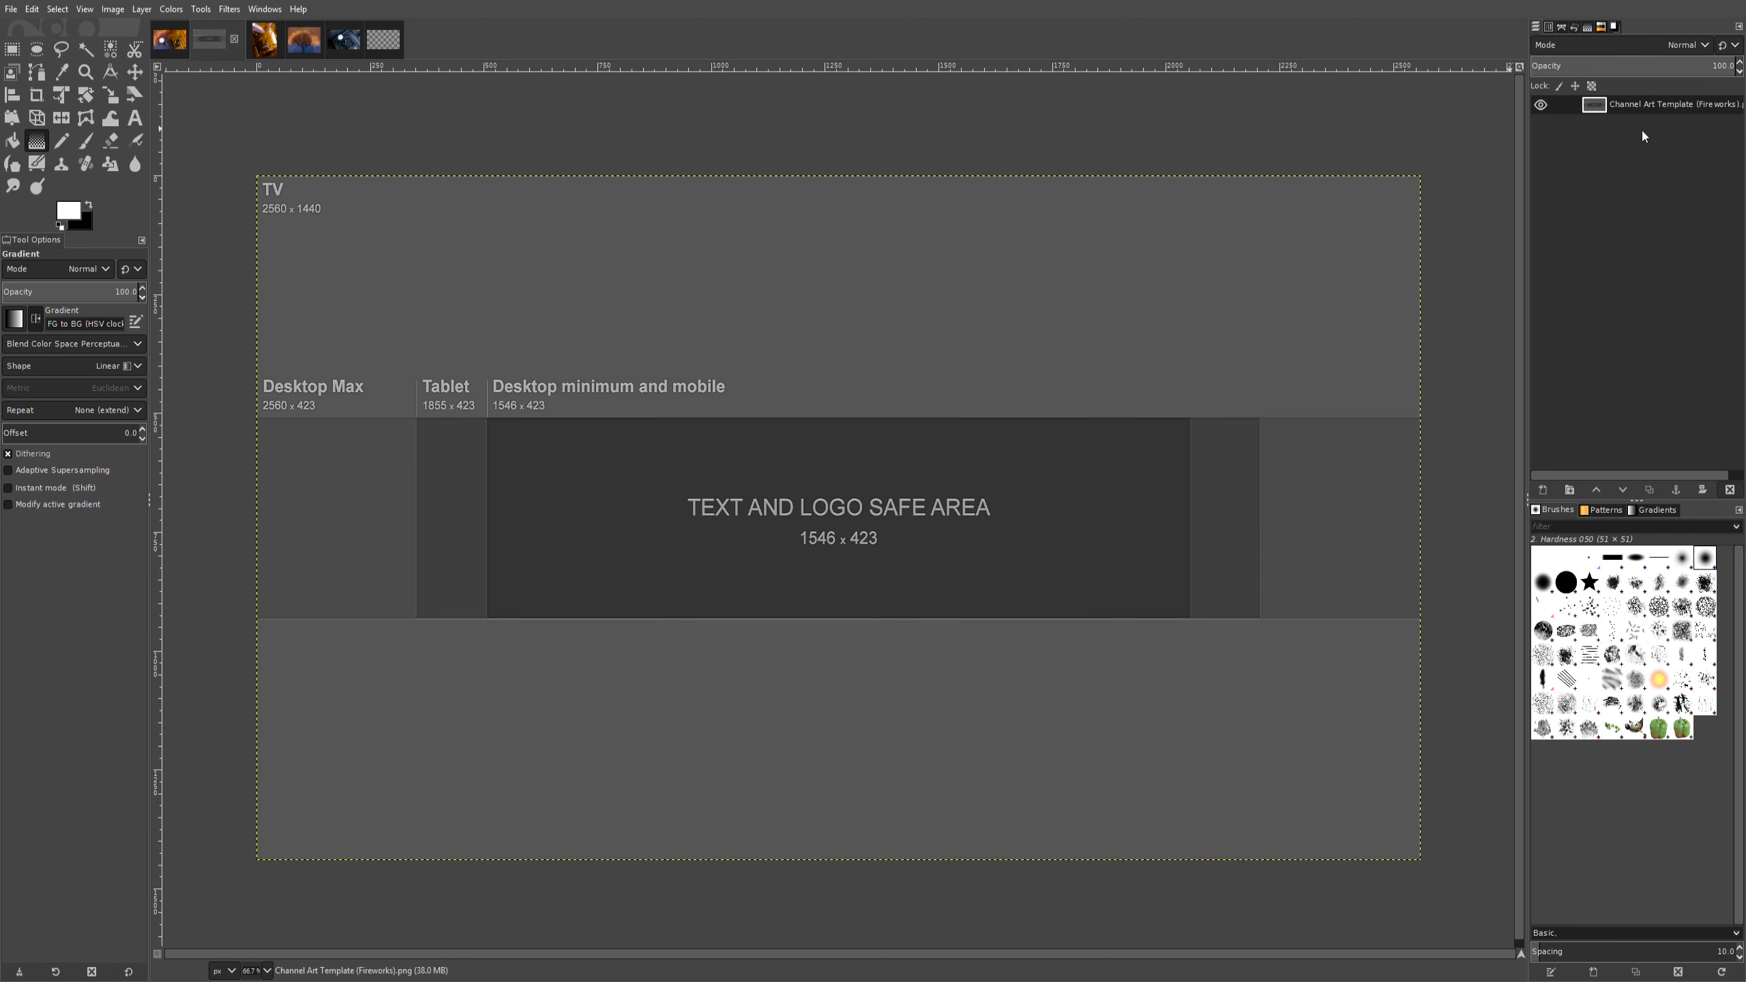
{"action": "left_click", "coordinate": [1669, 104]}
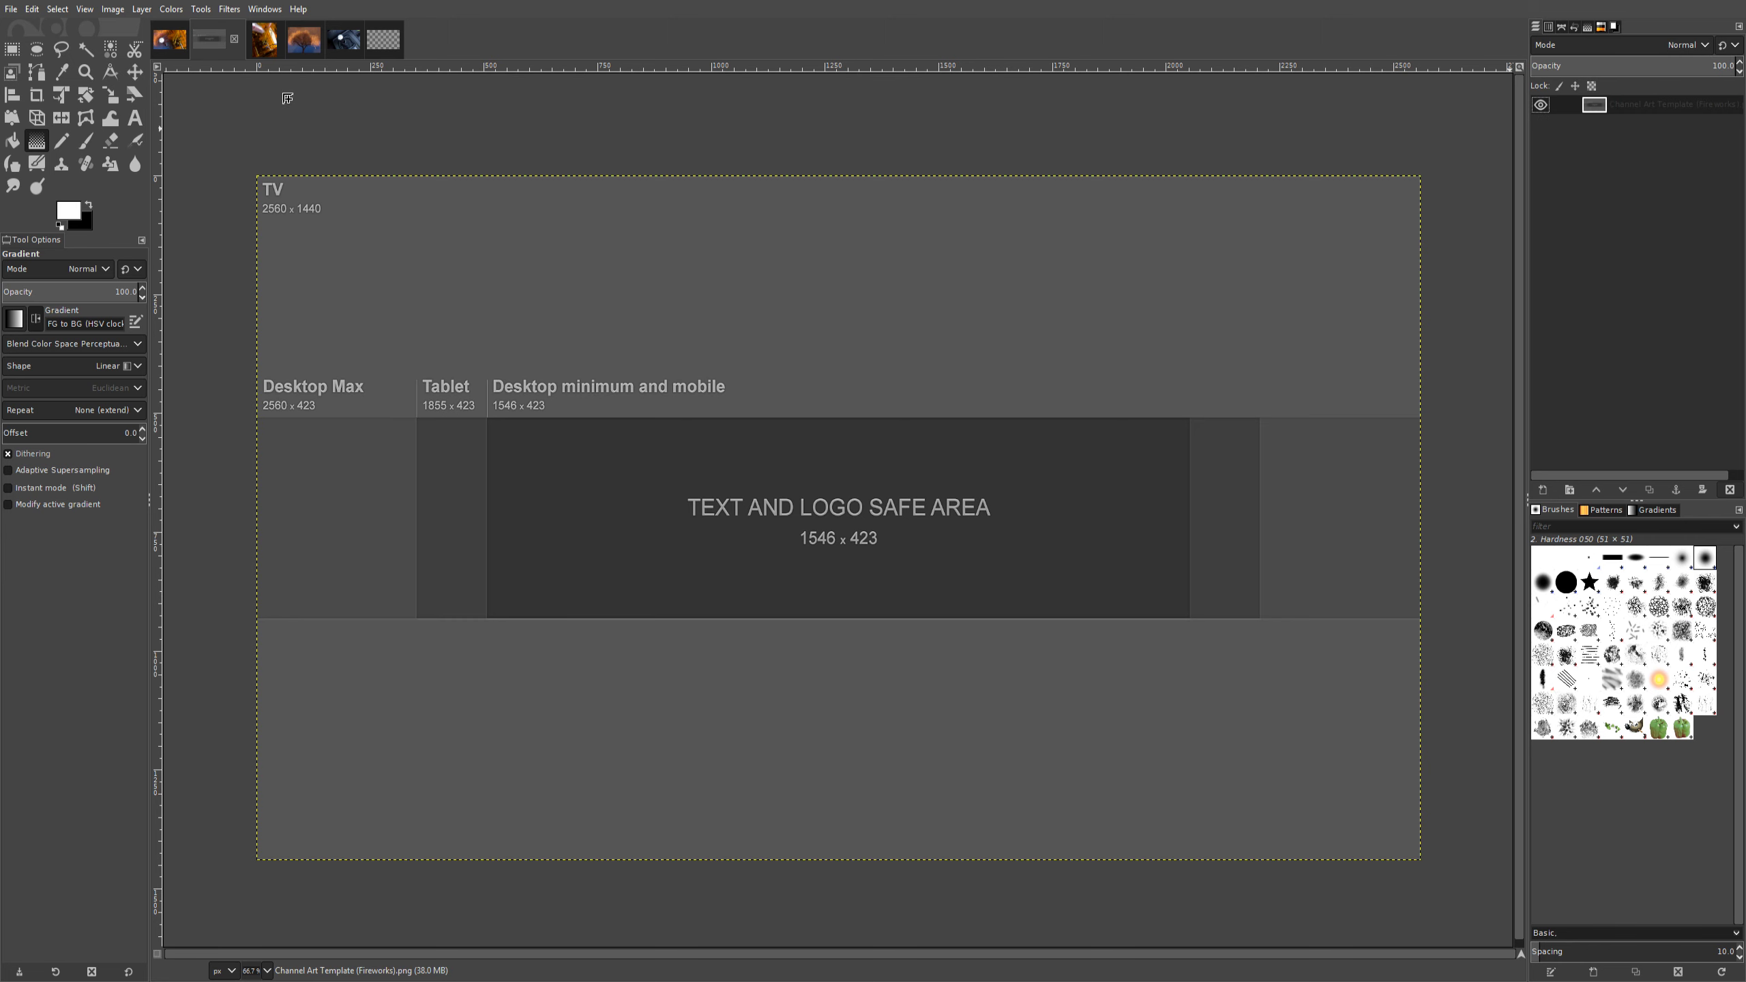
{"action": "left_click", "coordinate": [384, 43]}
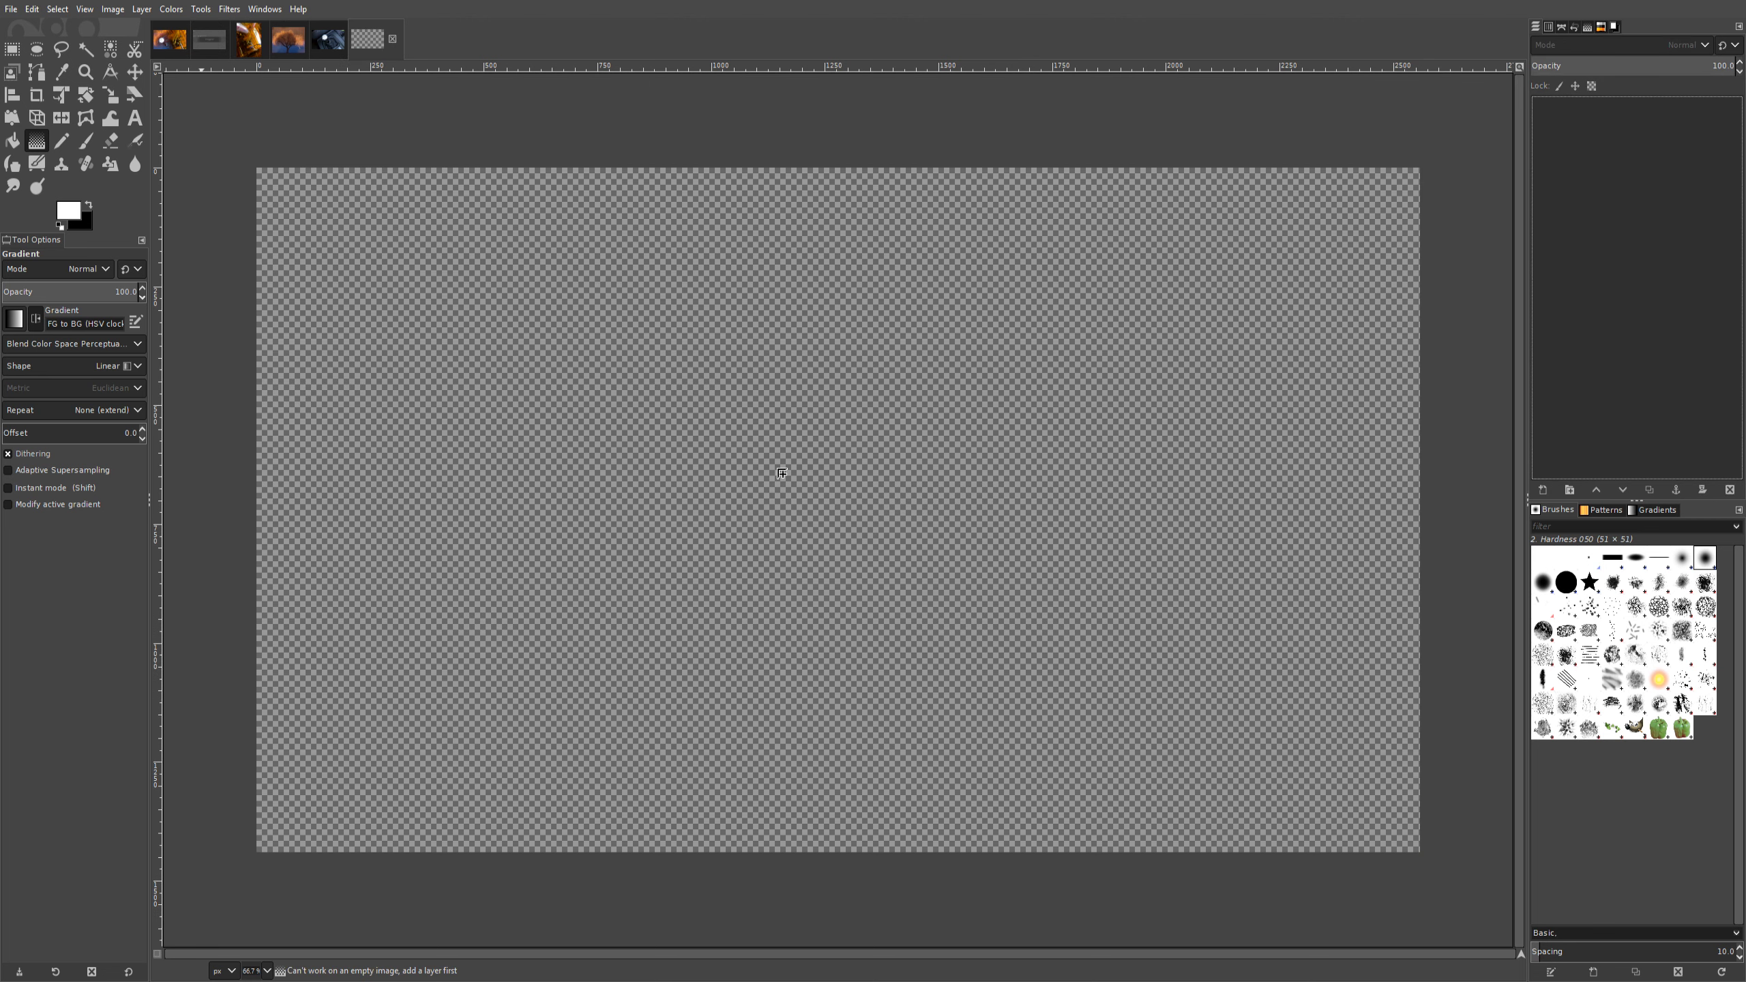
{"action": "left_click_drag", "start_coordinate": [781, 473], "coordinate": [780, 472]}
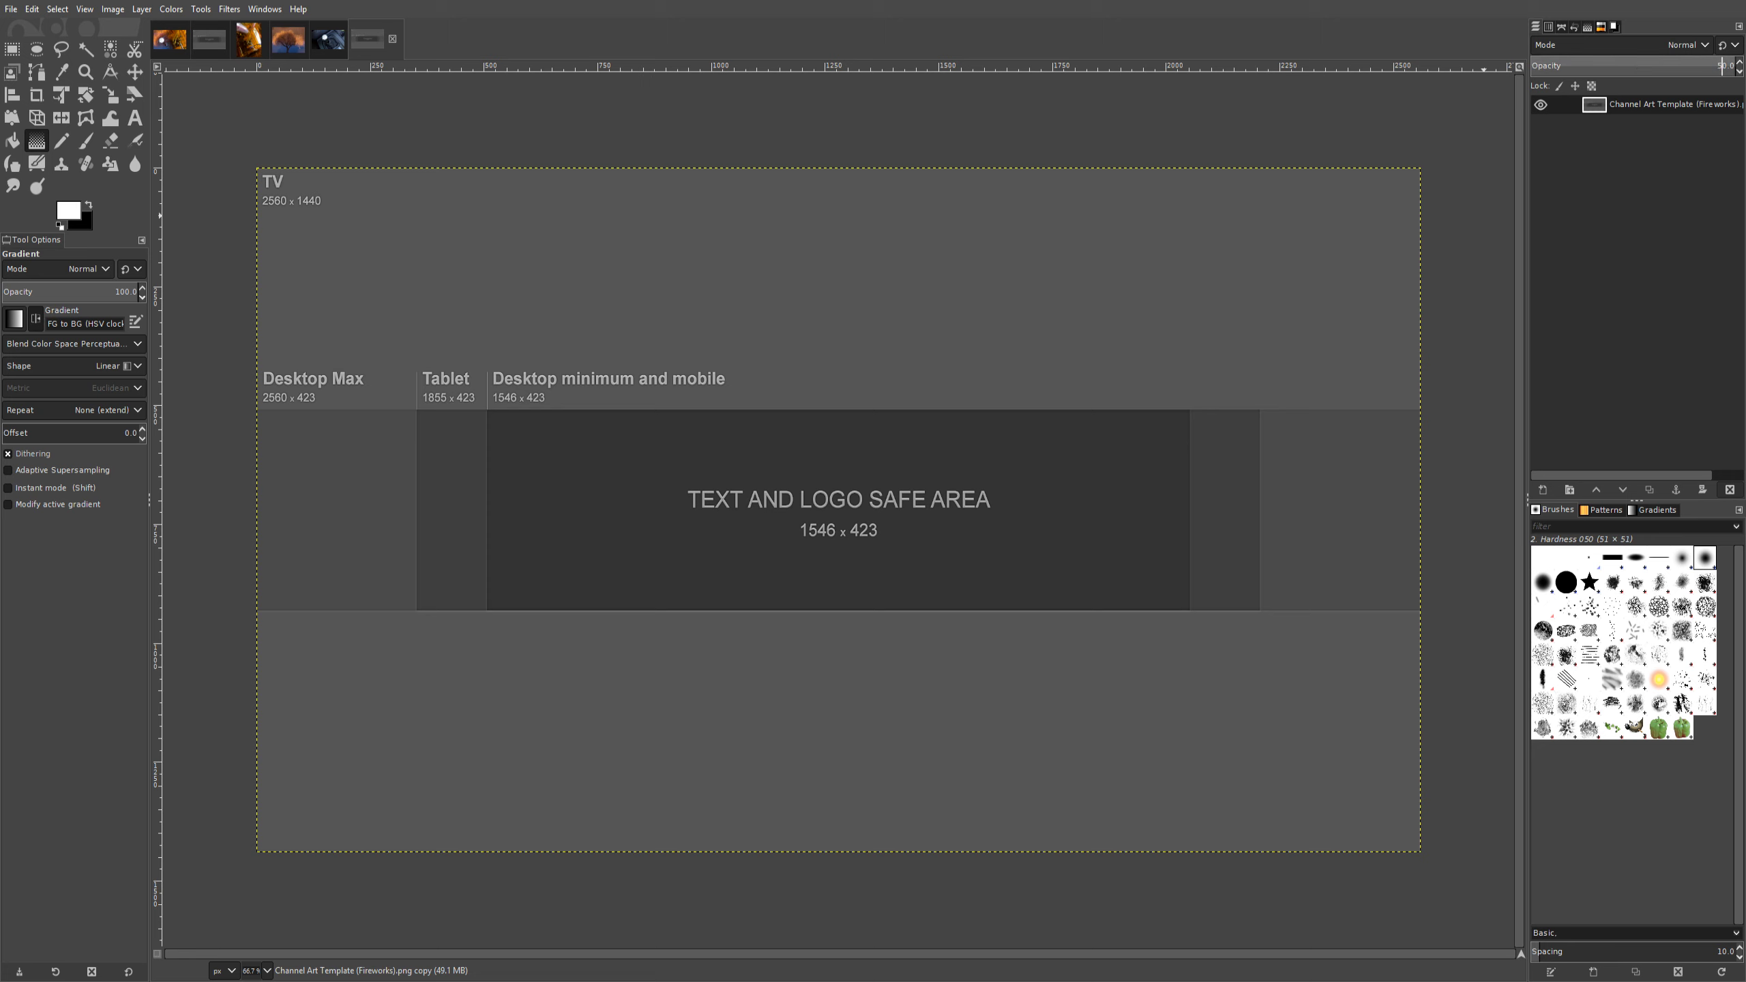
Set the copied template layer's opacity to 50, lock its position and hide it
{"action": "key", "text": "Return"}
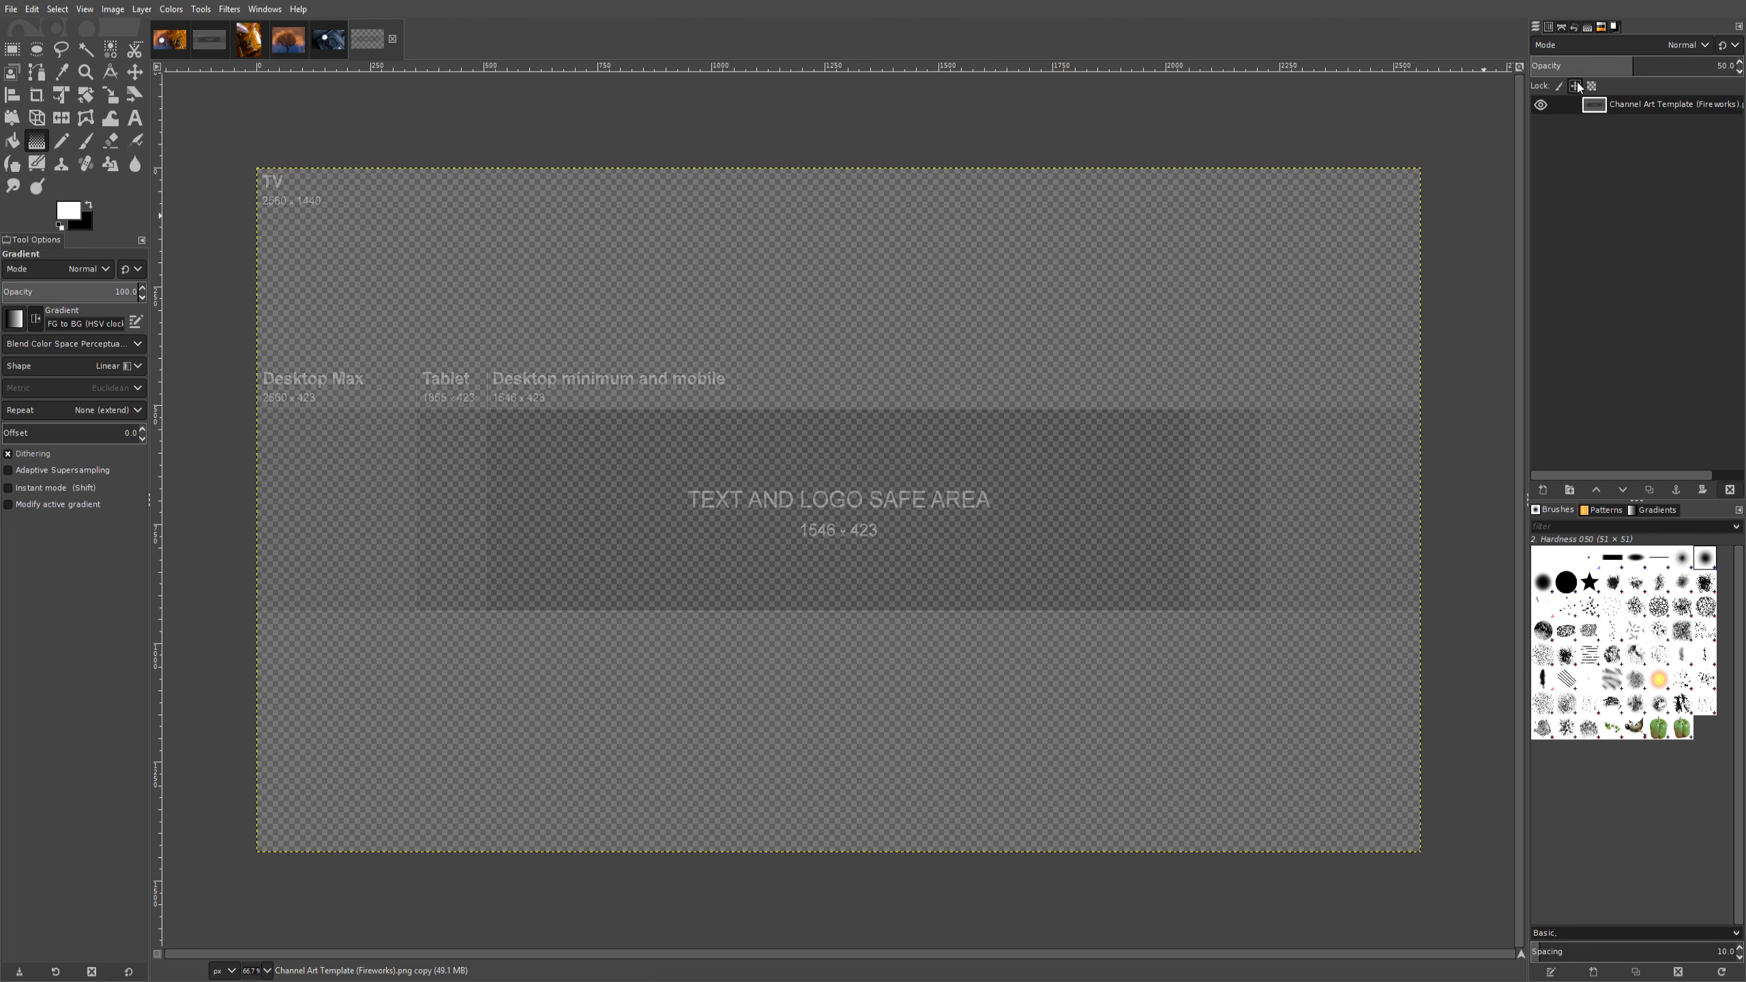
{"action": "left_click", "coordinate": [1541, 105]}
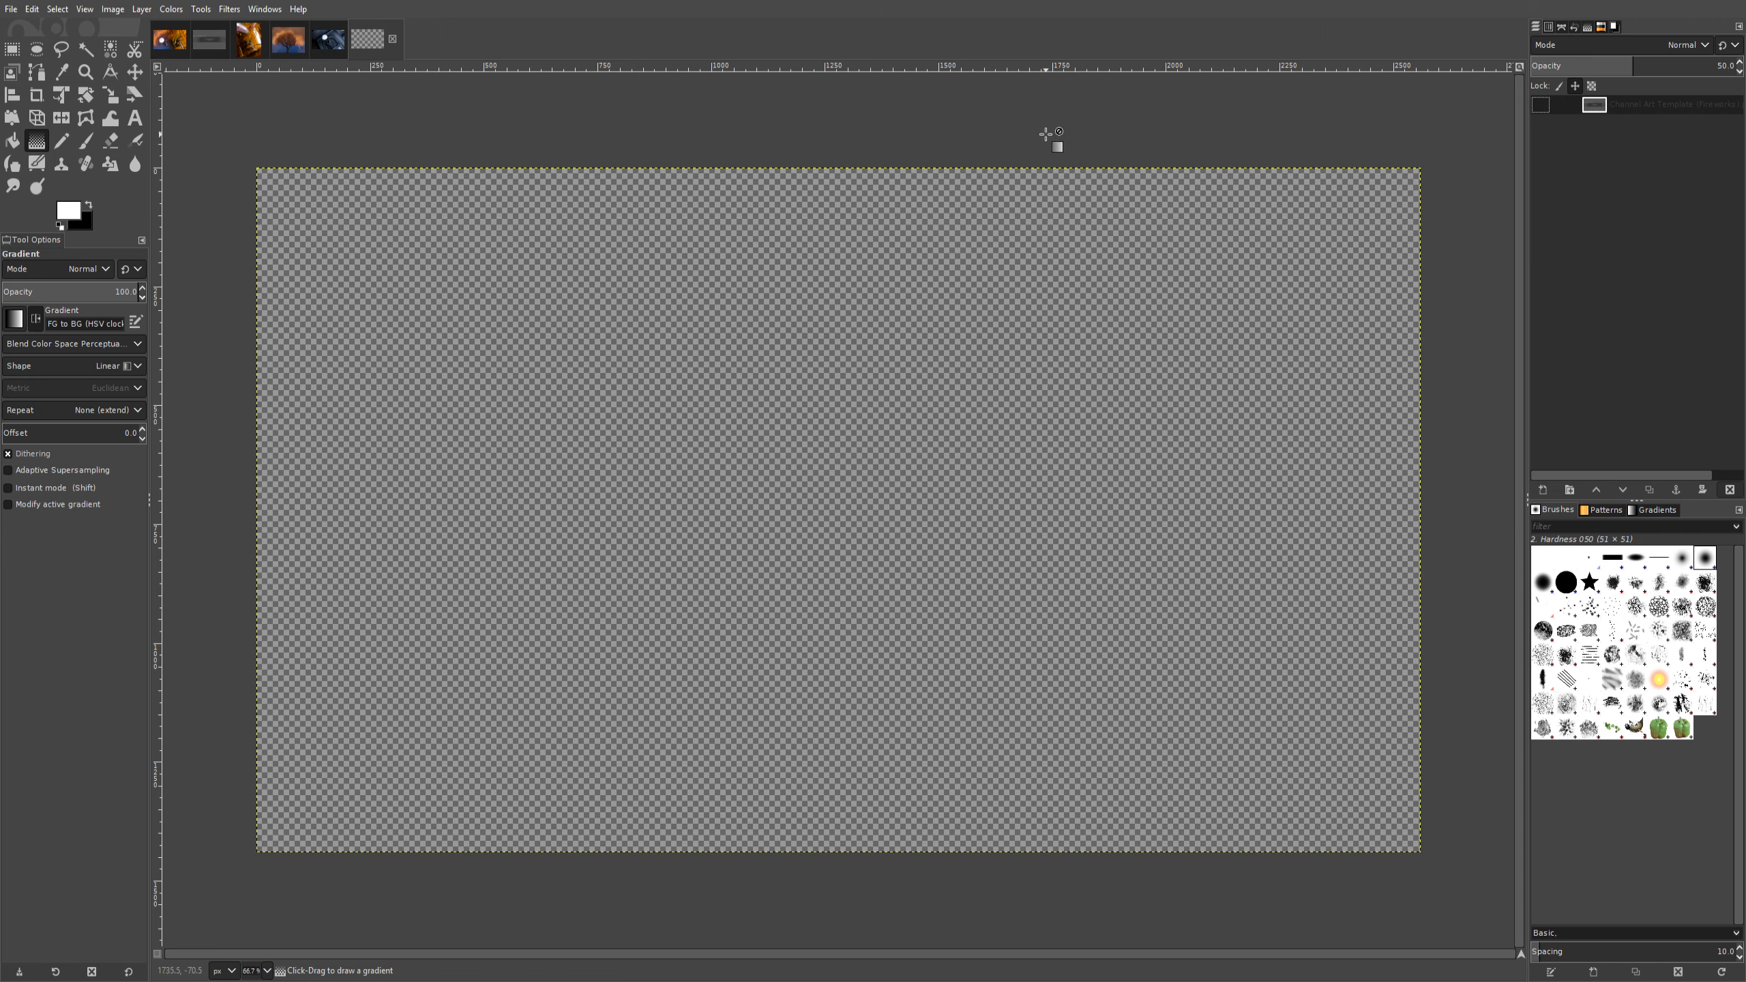
Copy the fabrikator.jpg layer into the new image and move it up and right, leaving a strip about 350 px wide empty on the left
{"action": "left_click", "coordinate": [248, 39]}
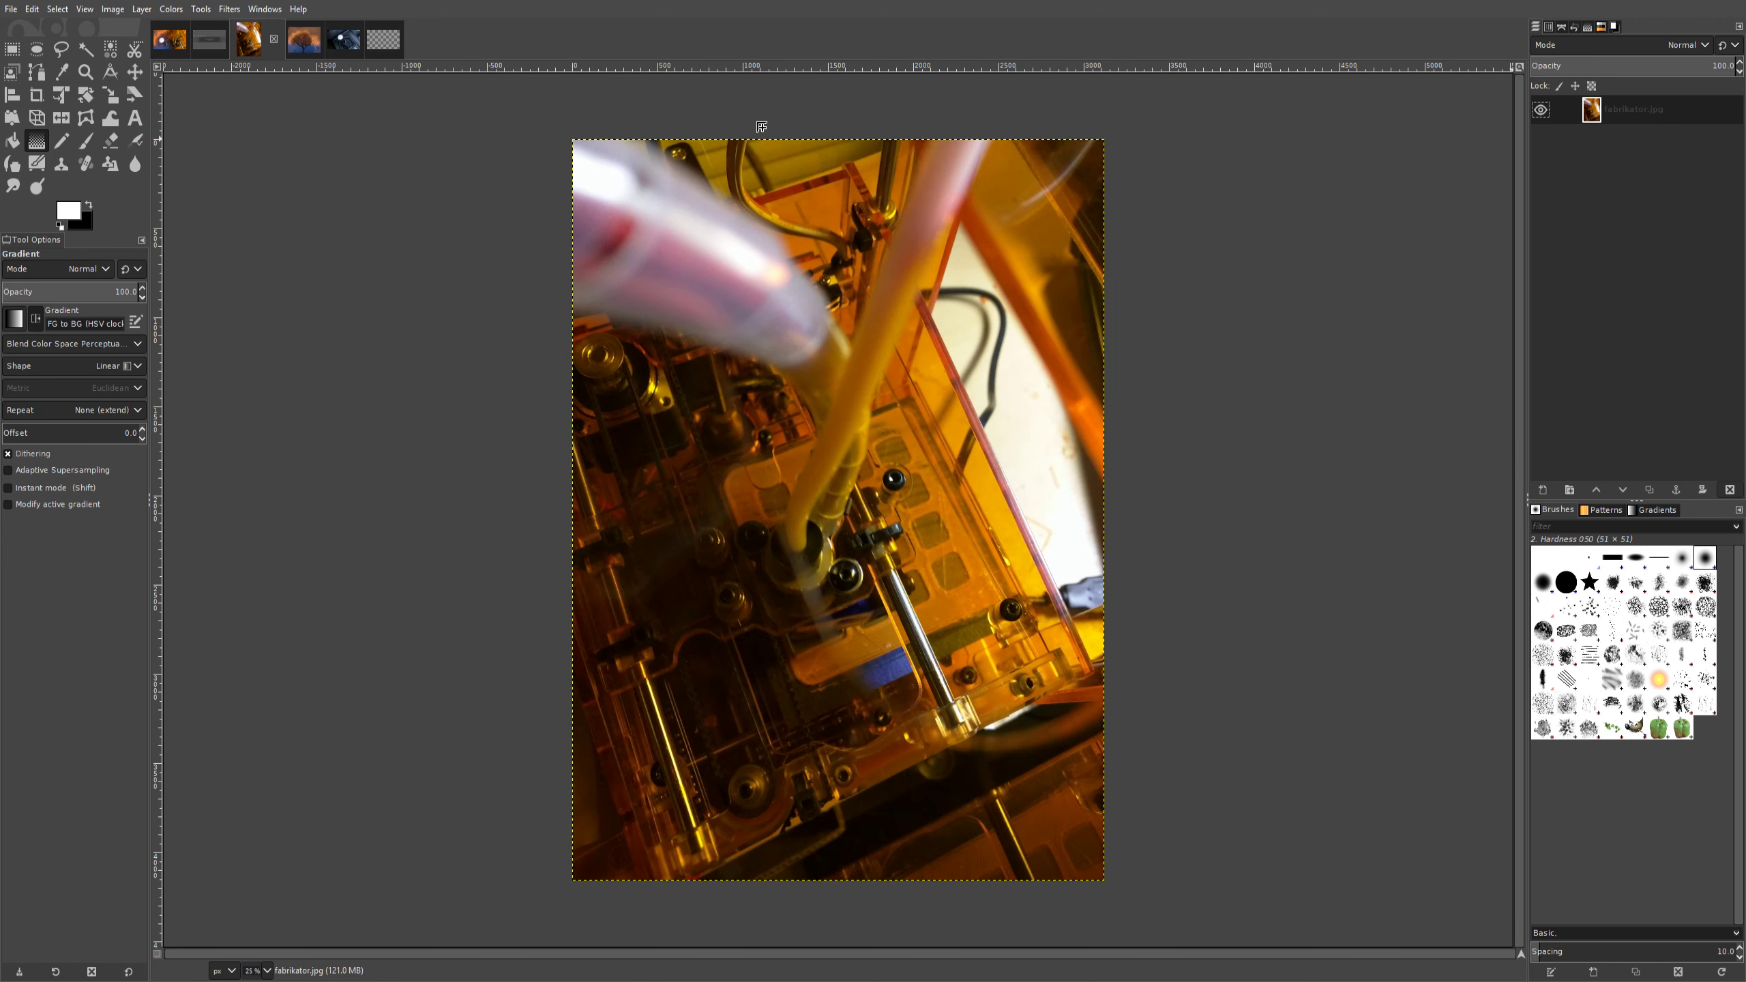
{"action": "left_click", "coordinate": [392, 43]}
{"action": "left_click_drag", "start_coordinate": [392, 43], "coordinate": [857, 491]}
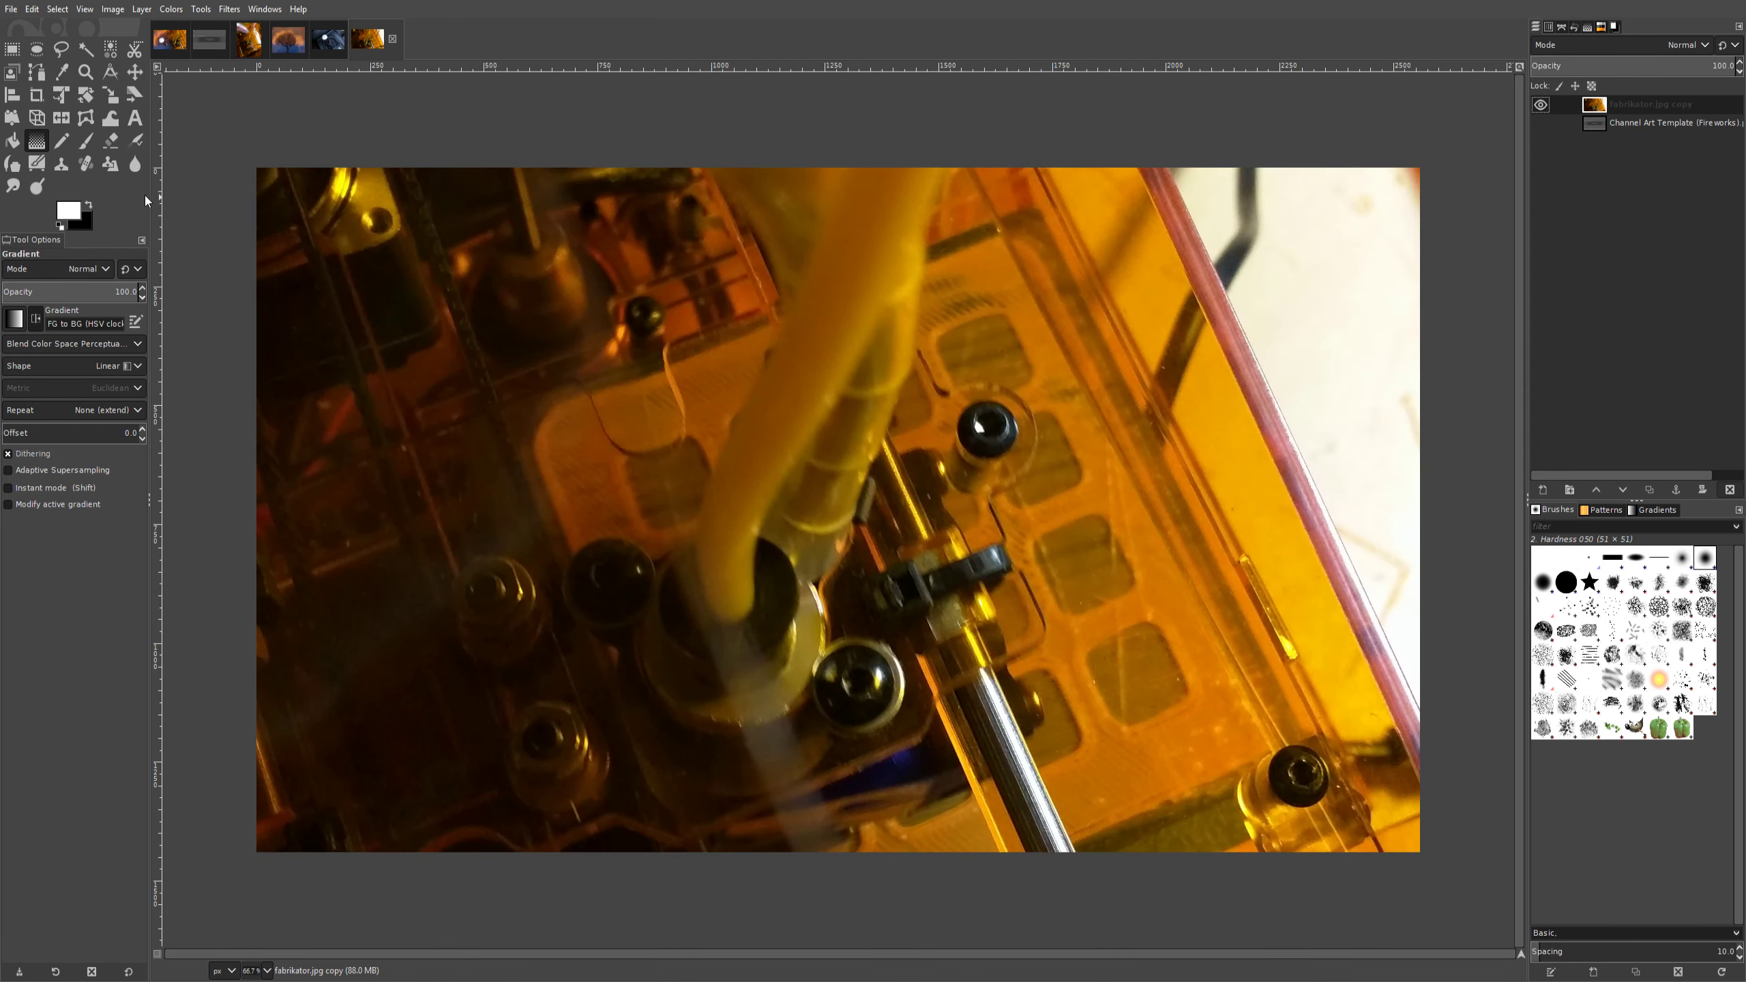
{"action": "left_click", "coordinate": [135, 71]}
{"action": "left_click_drag", "start_coordinate": [1062, 474], "coordinate": [1413, 361]}
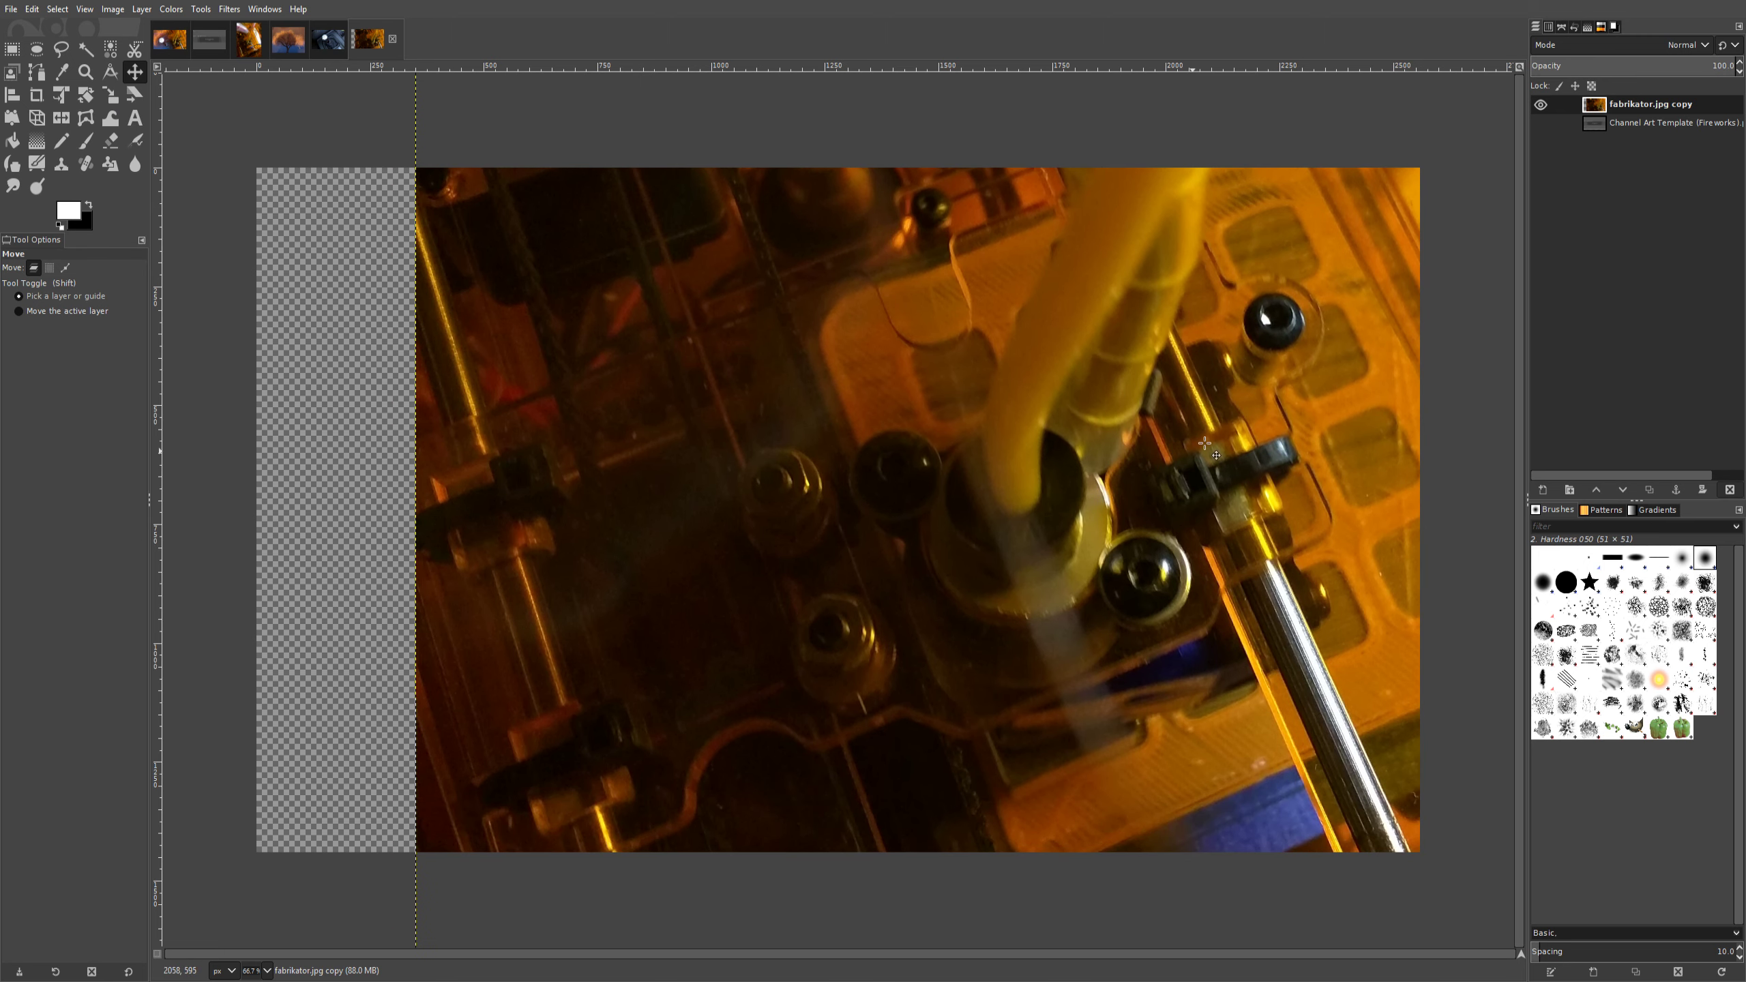
Place the template layer above the fabrikator.jpg copy and toggle it on to check the safe area, leaving it hidden
{"action": "left_click", "coordinate": [1542, 123]}
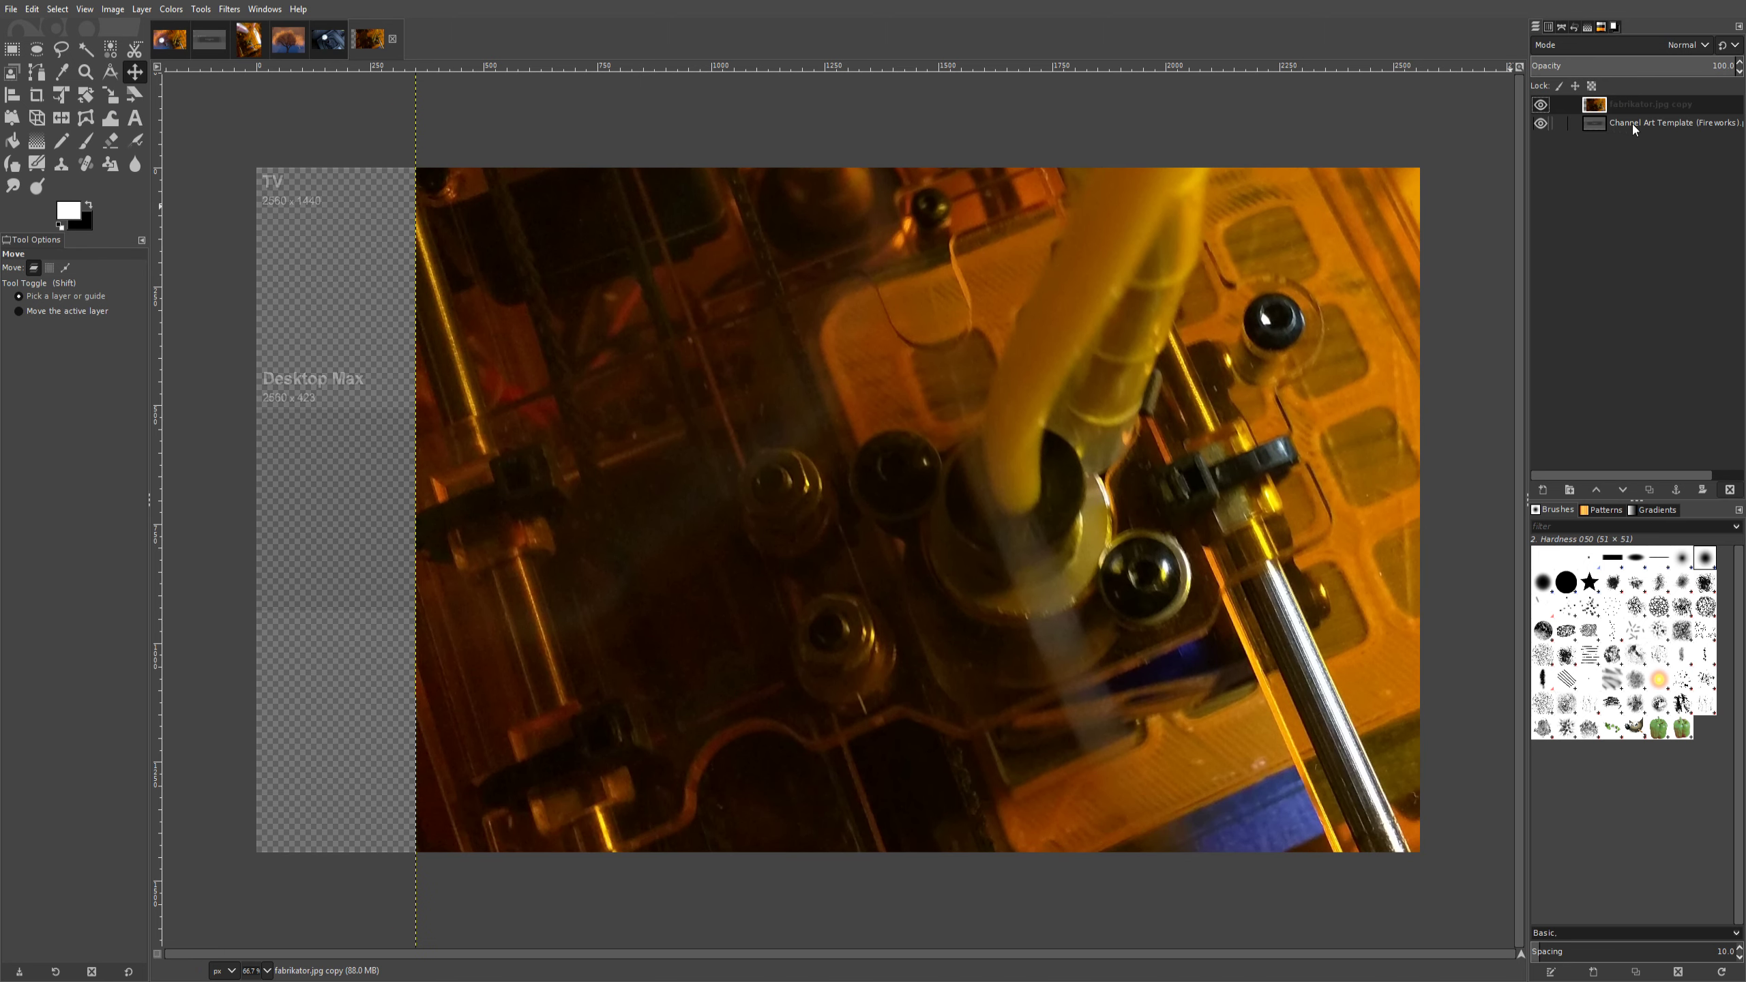
{"action": "left_click_drag", "start_coordinate": [1634, 129], "coordinate": [1577, 103]}
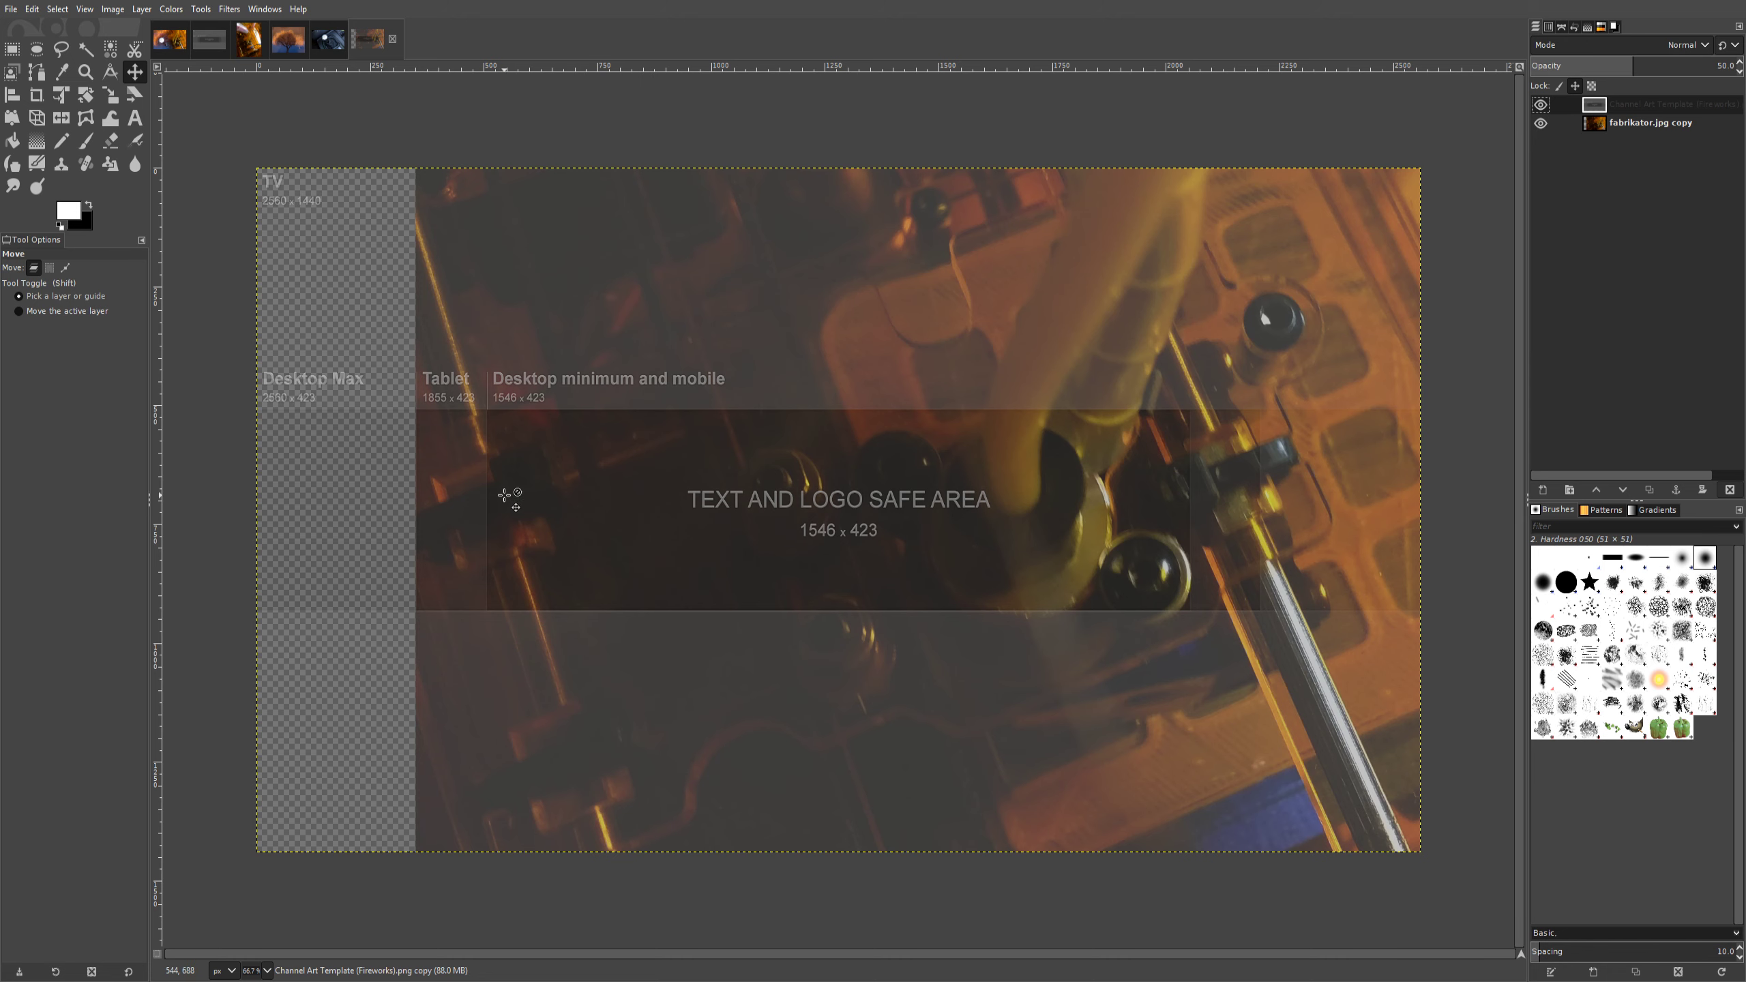
{"action": "left_click", "coordinate": [1541, 105]}
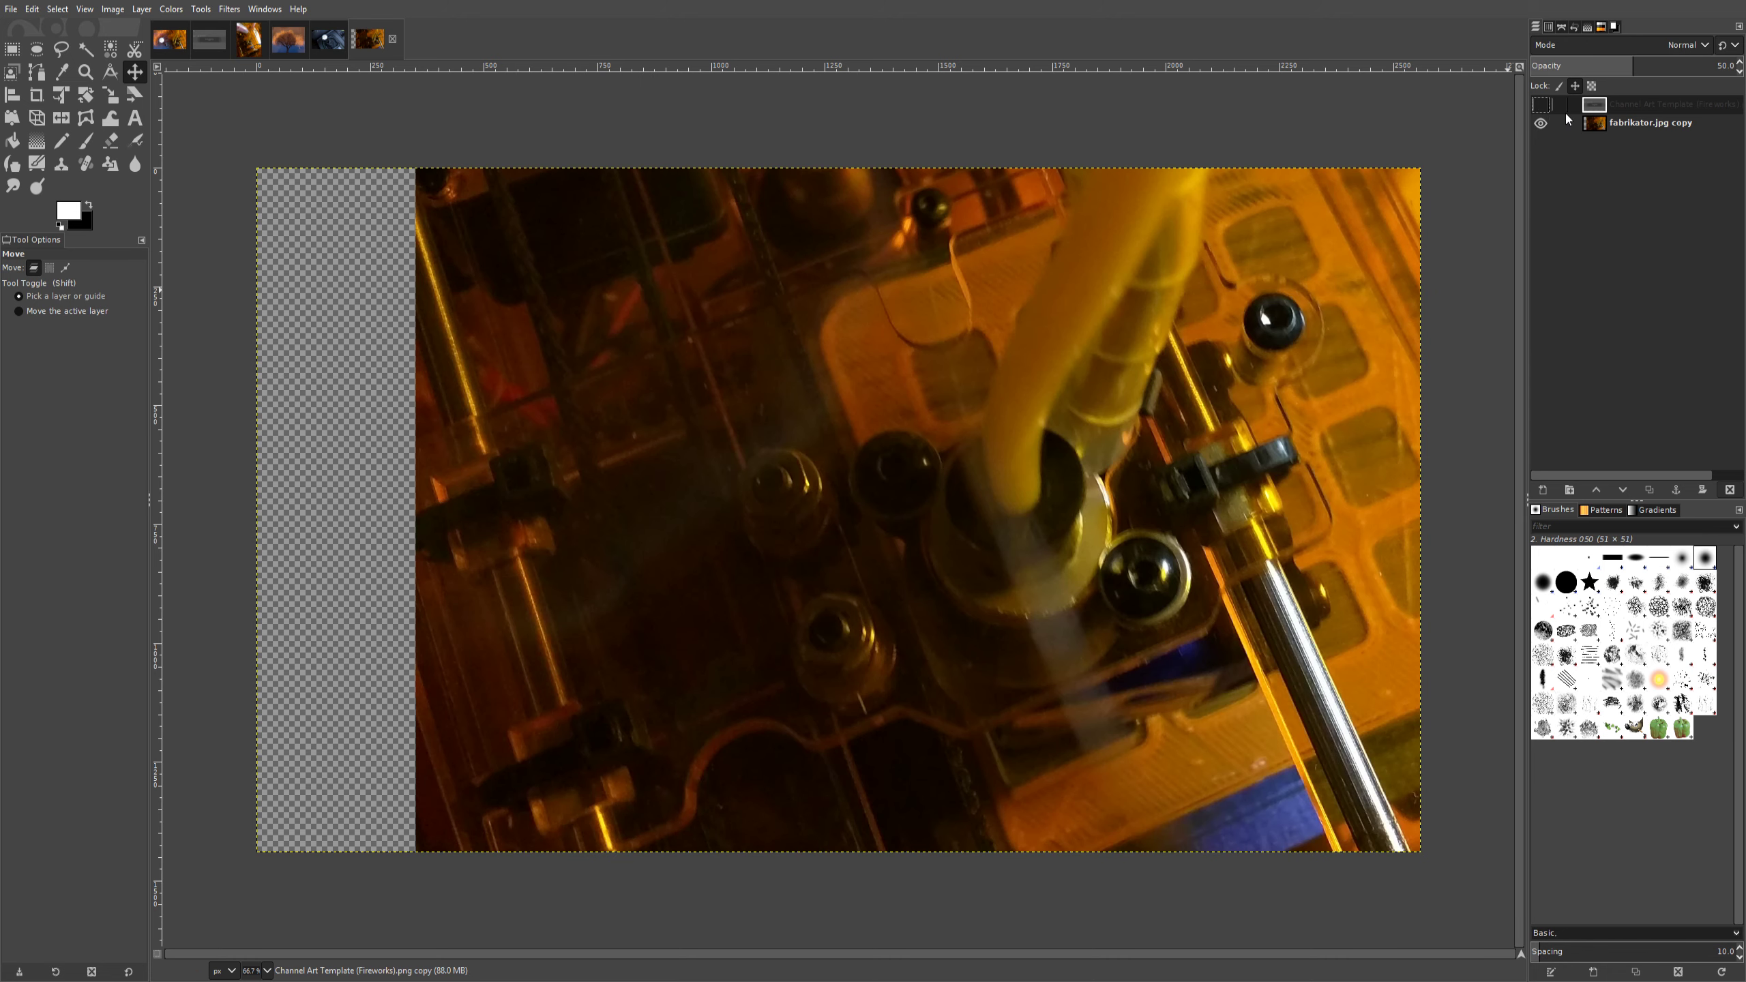
Move the fabrikator.jpg copy layer further right so its left edge sits at about 450 px
{"action": "left_click", "coordinate": [1648, 130]}
{"action": "left_click_drag", "start_coordinate": [1191, 457], "coordinate": [1237, 454]}
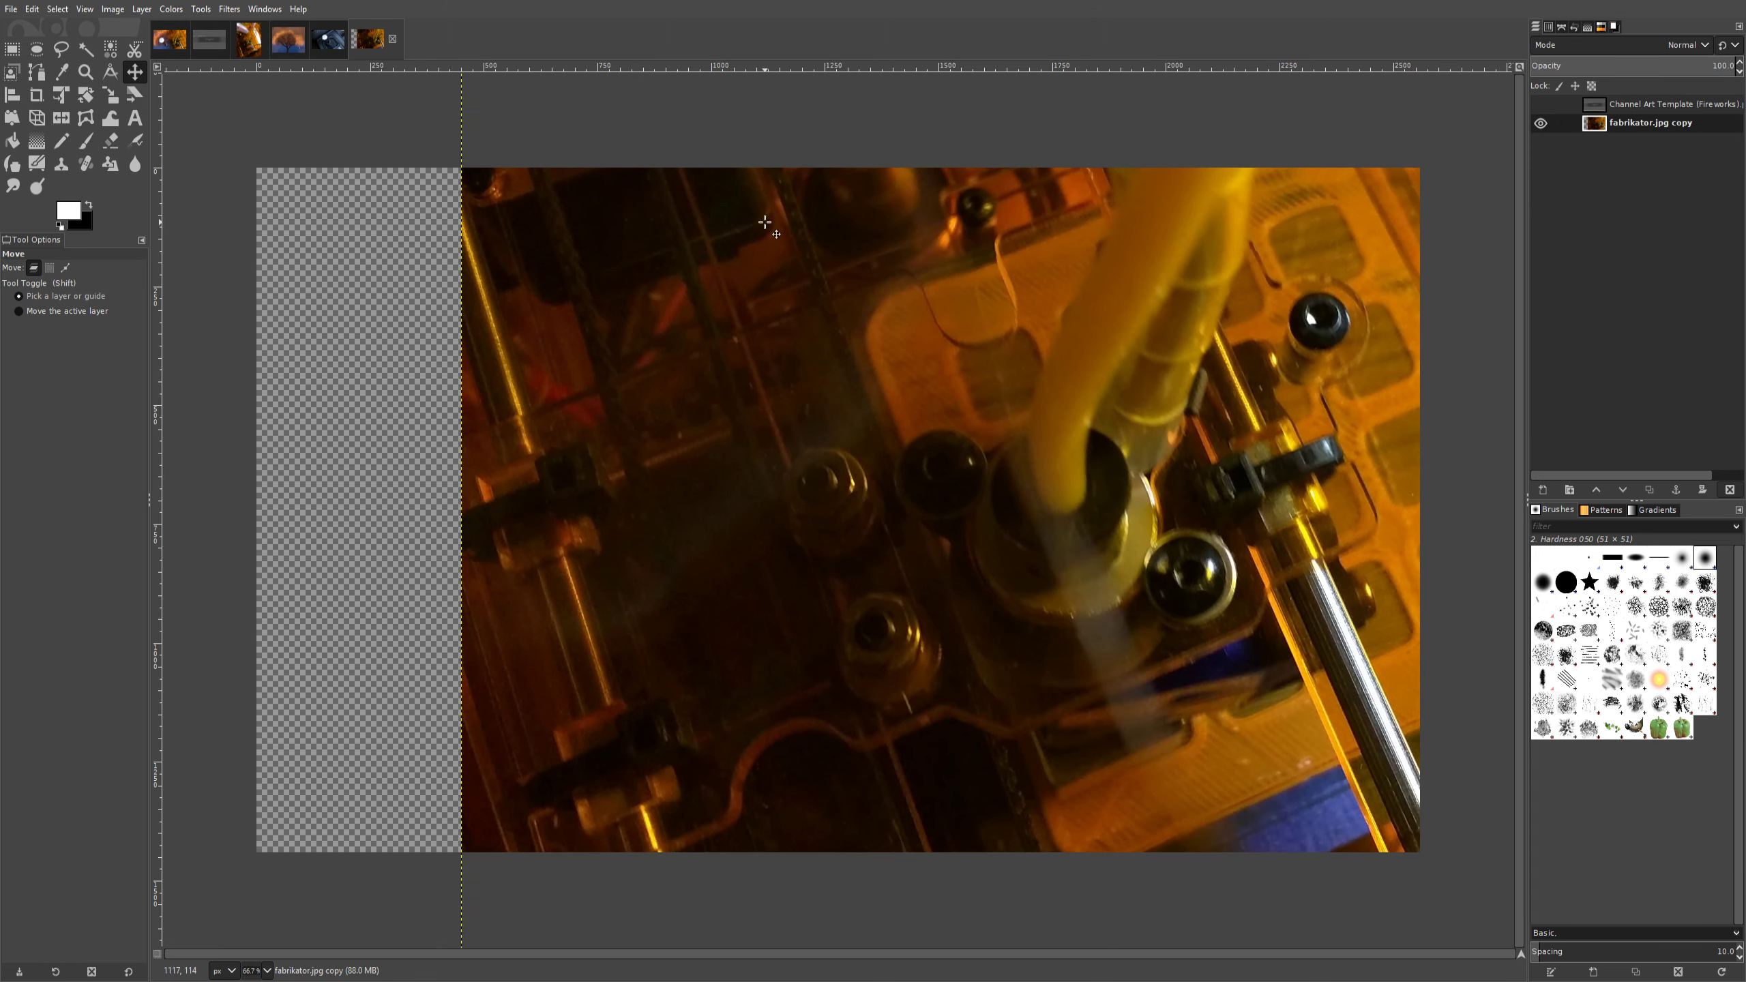
Copy the pond-tree.png layer into the new image above the fabrikator.jpg copy and check it against the template overlay
{"action": "left_click", "coordinate": [293, 49]}
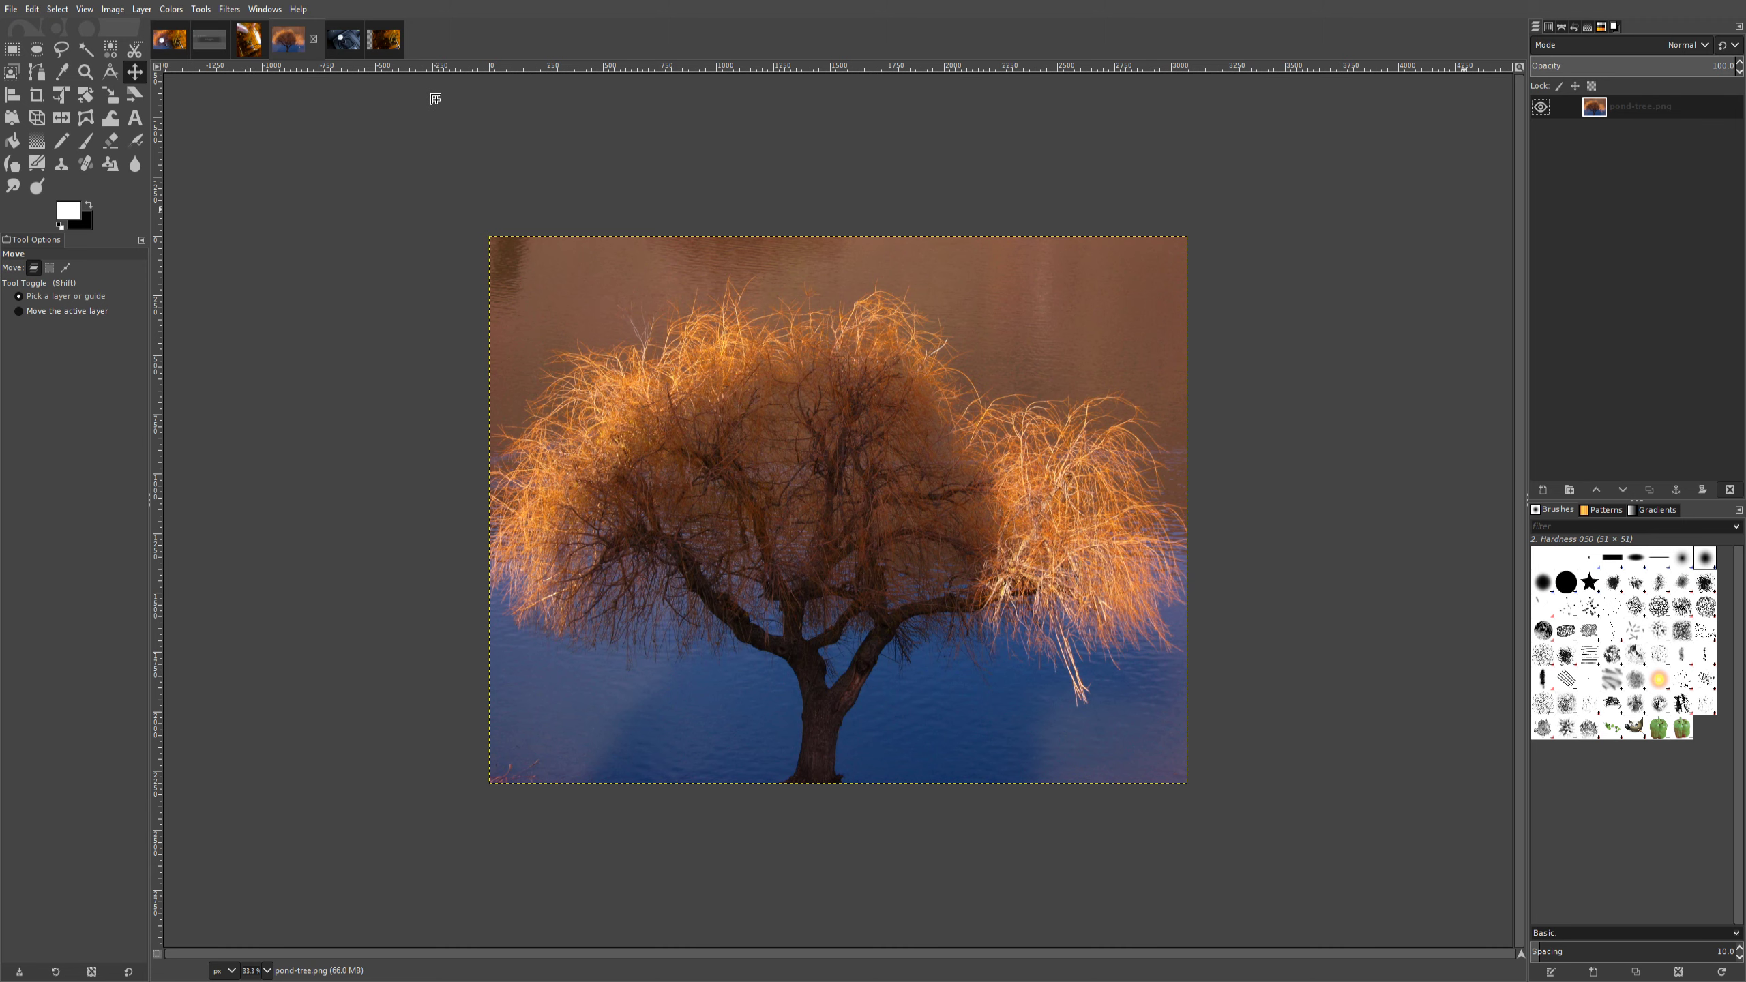
{"action": "left_click", "coordinate": [354, 44]}
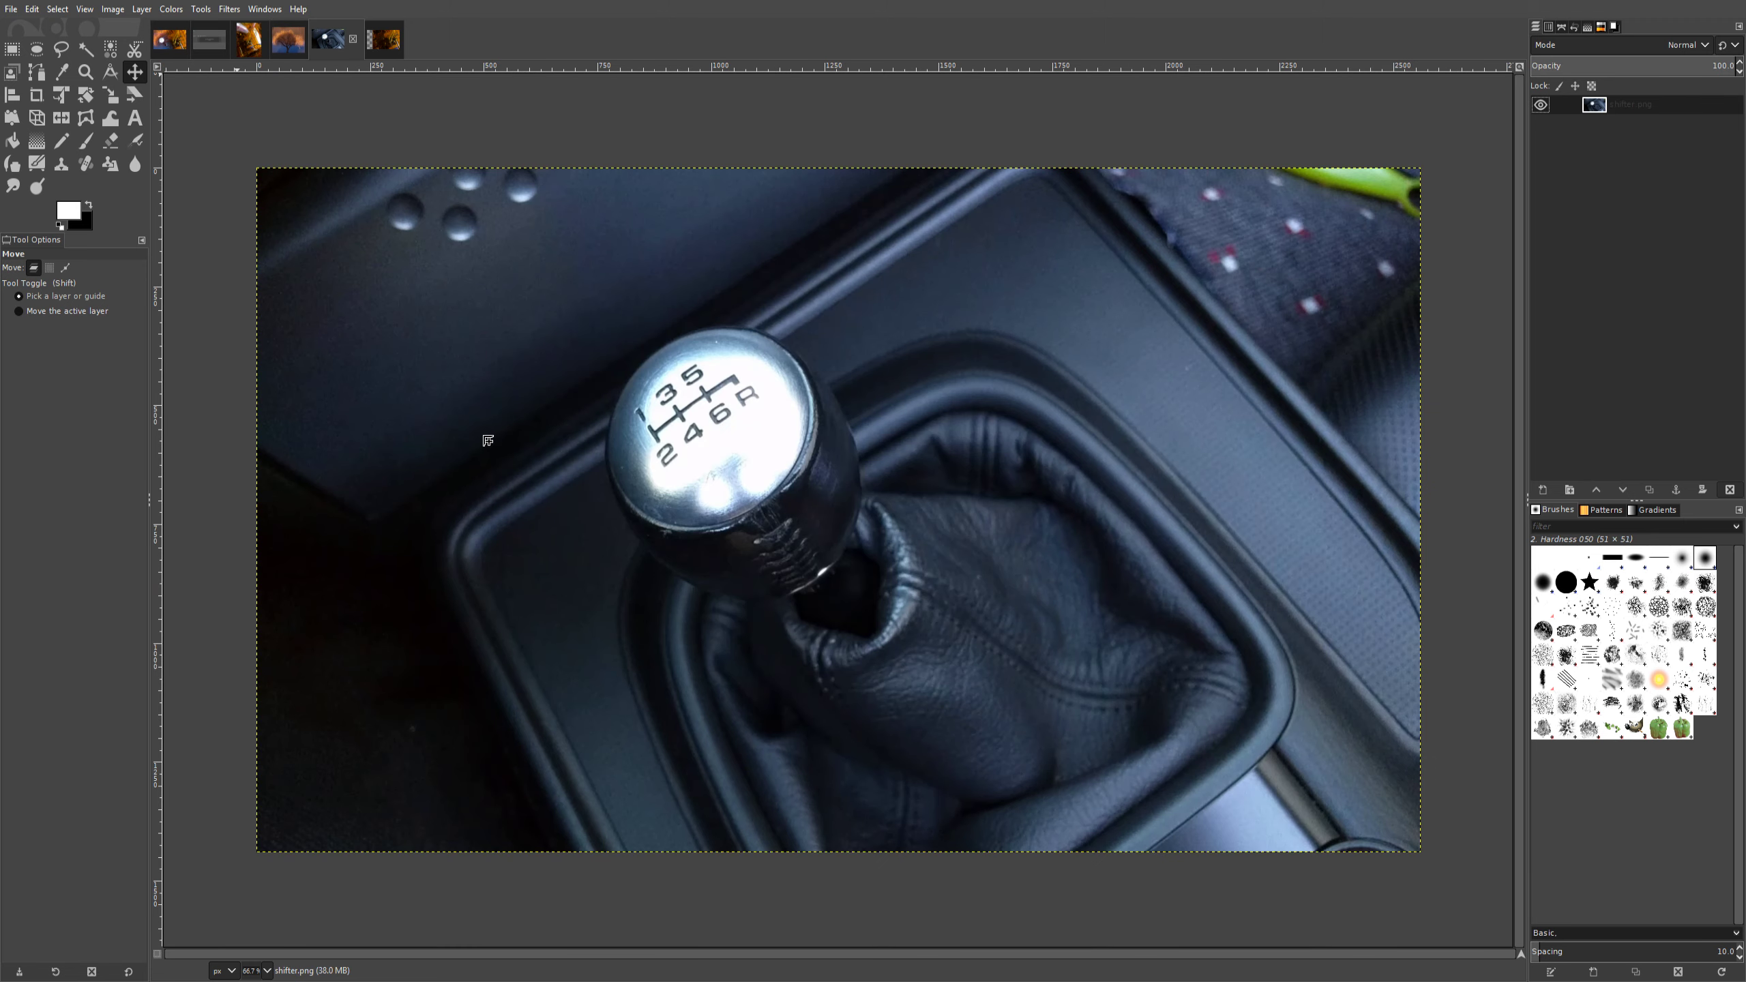
{"action": "left_click", "coordinate": [382, 43]}
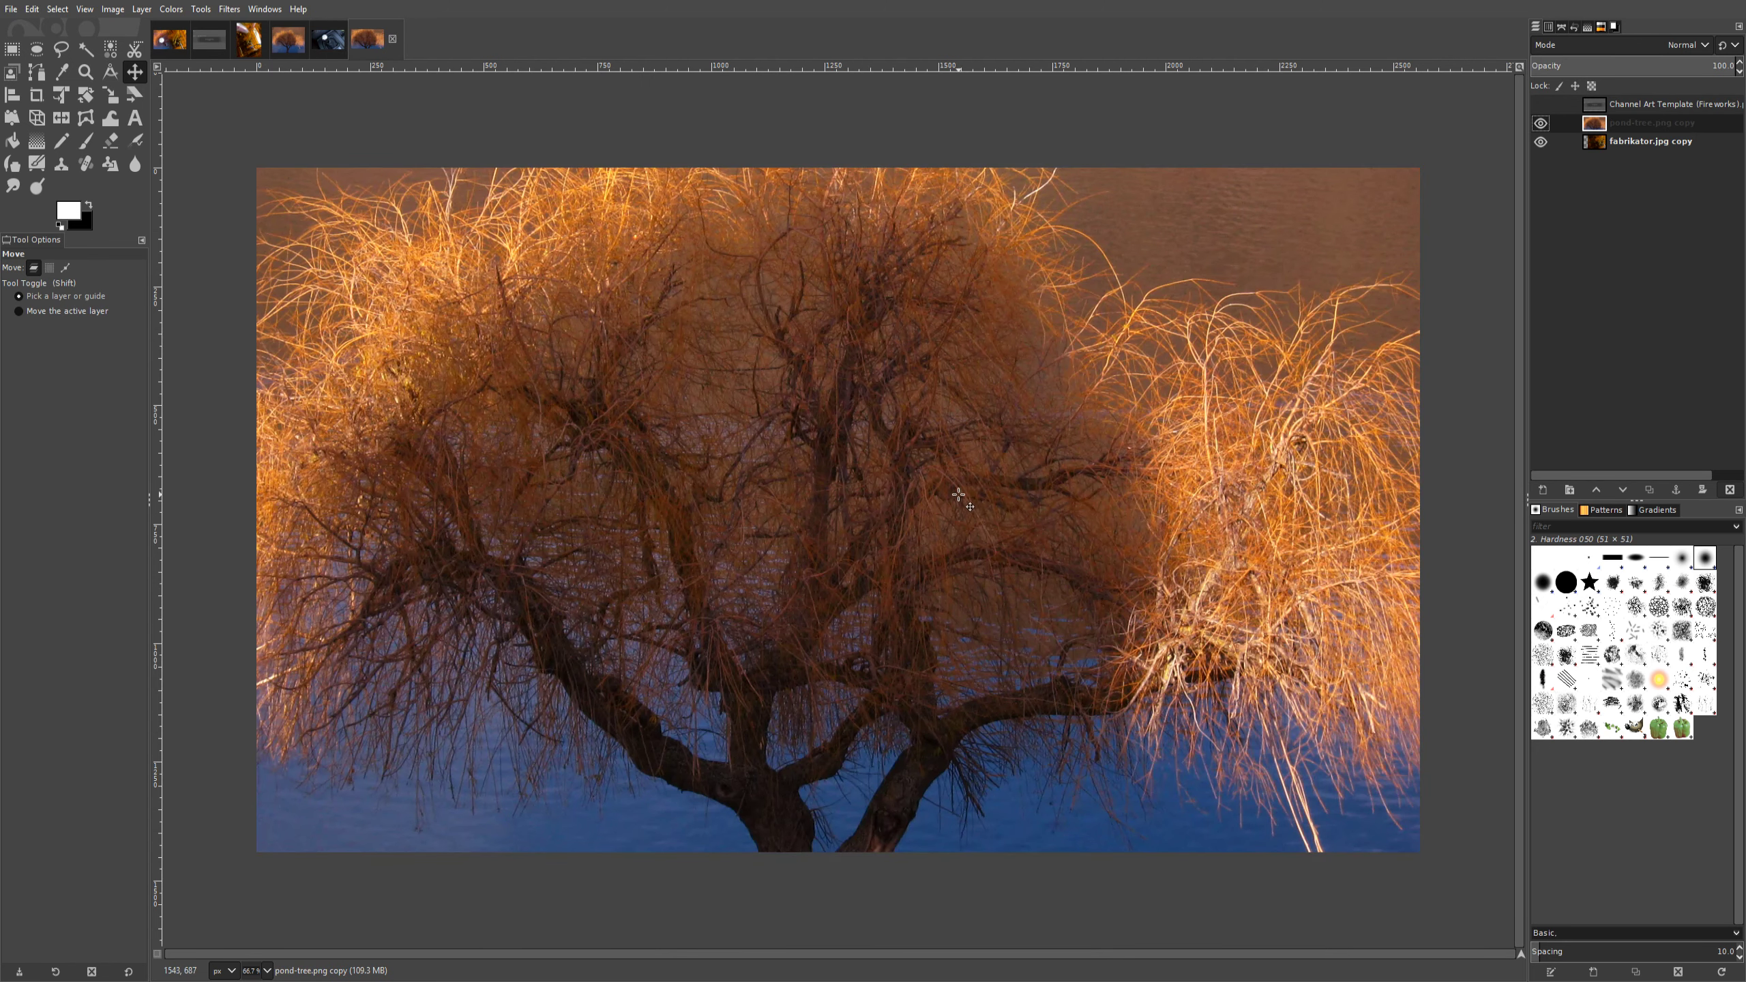
{"action": "left_click", "coordinate": [1540, 105]}
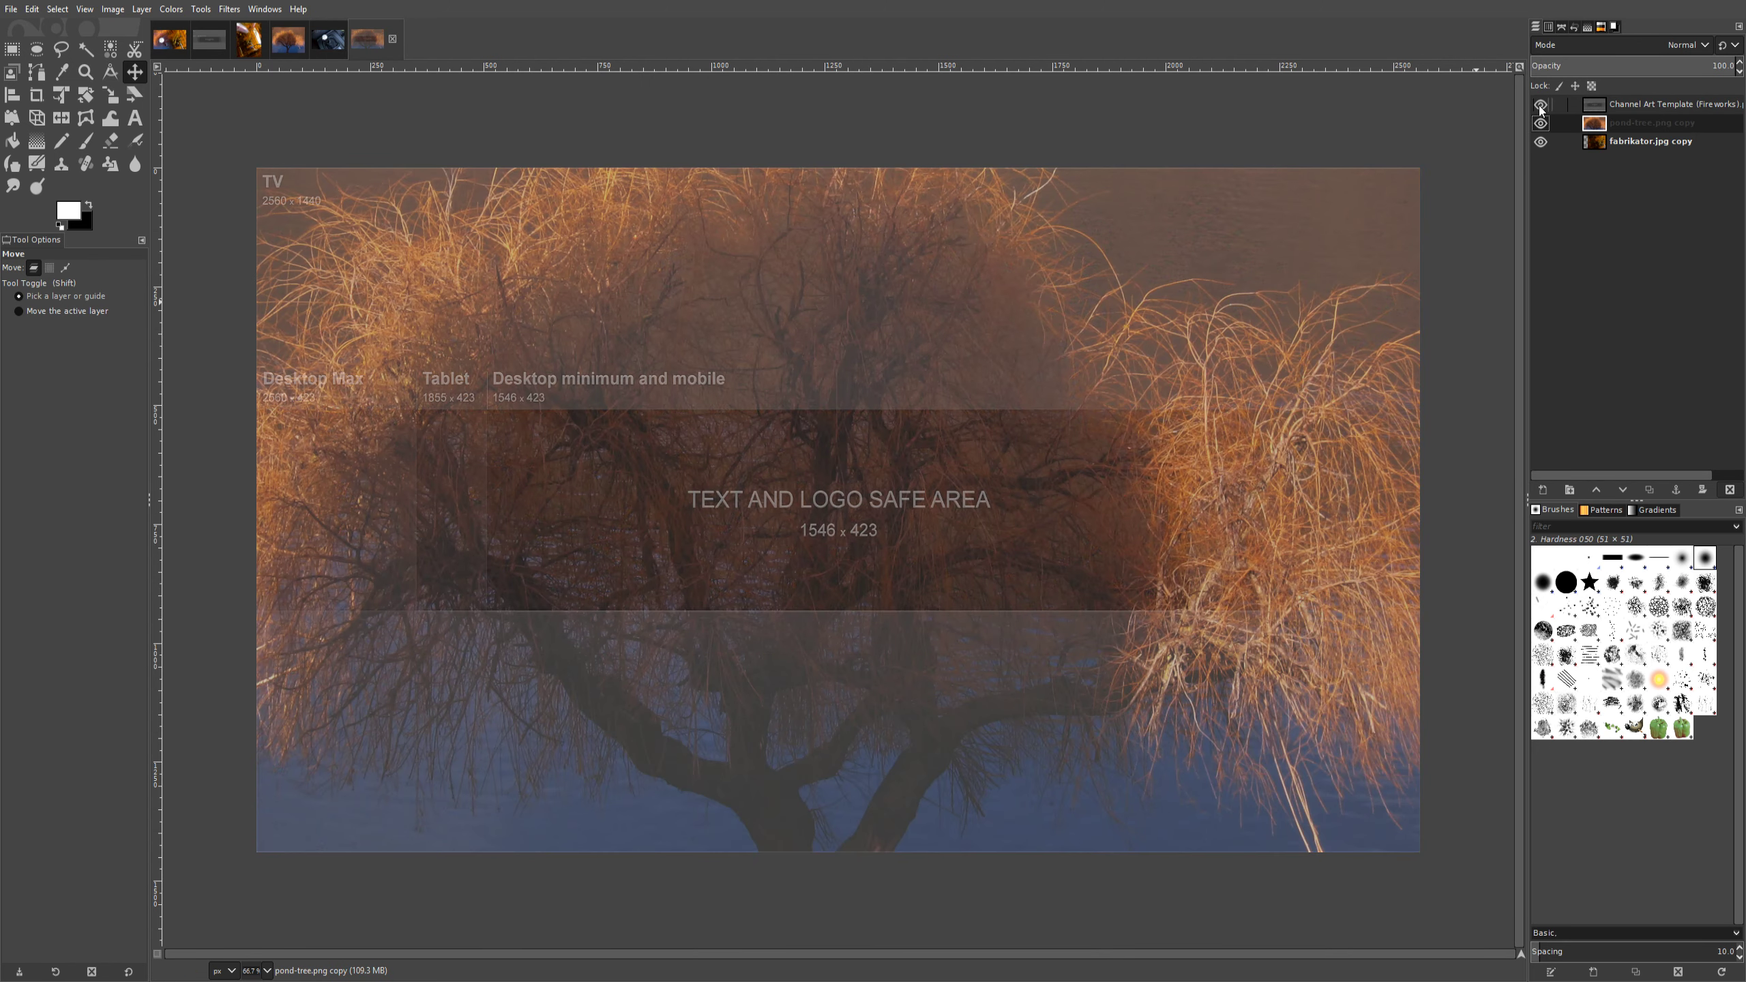
{"action": "left_click", "coordinate": [1541, 105]}
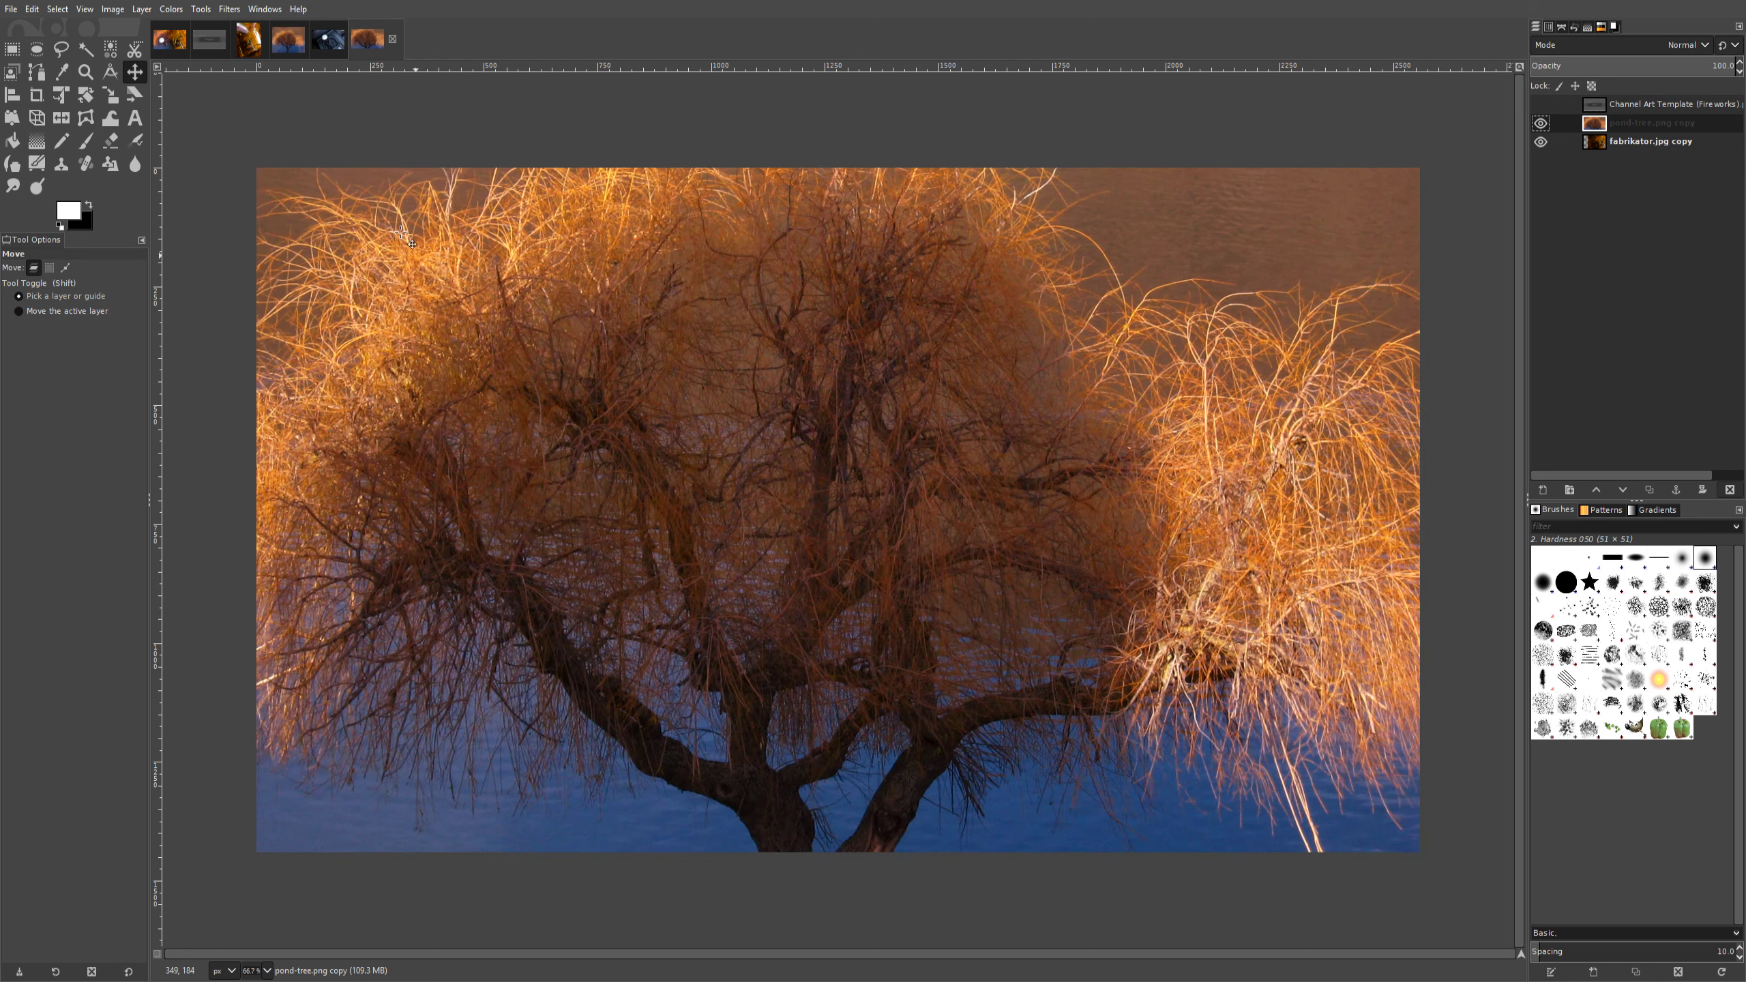
Copy the shifter.png layer into the new image and move it down and left over the tree
{"action": "left_click", "coordinate": [327, 42]}
{"action": "left_click_drag", "start_coordinate": [1648, 98], "coordinate": [374, 57]}
{"action": "left_click_drag", "start_coordinate": [389, 173], "coordinate": [667, 434]}
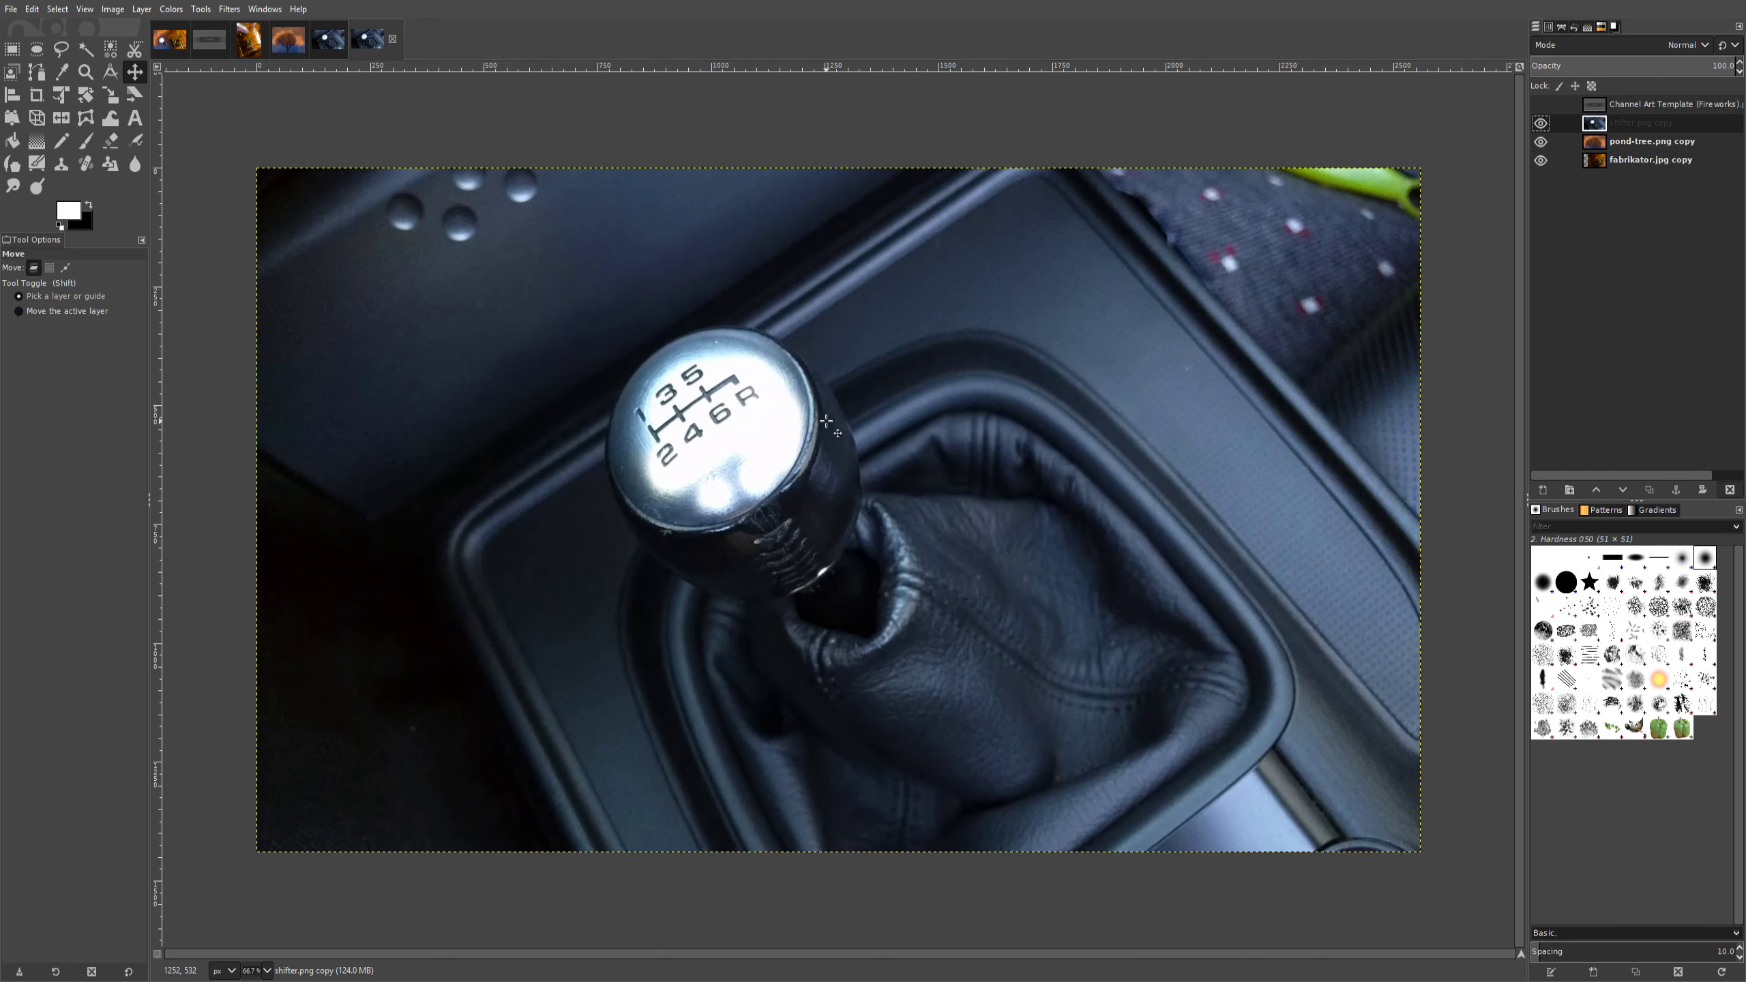
{"action": "left_click_drag", "start_coordinate": [826, 421], "coordinate": [686, 551]}
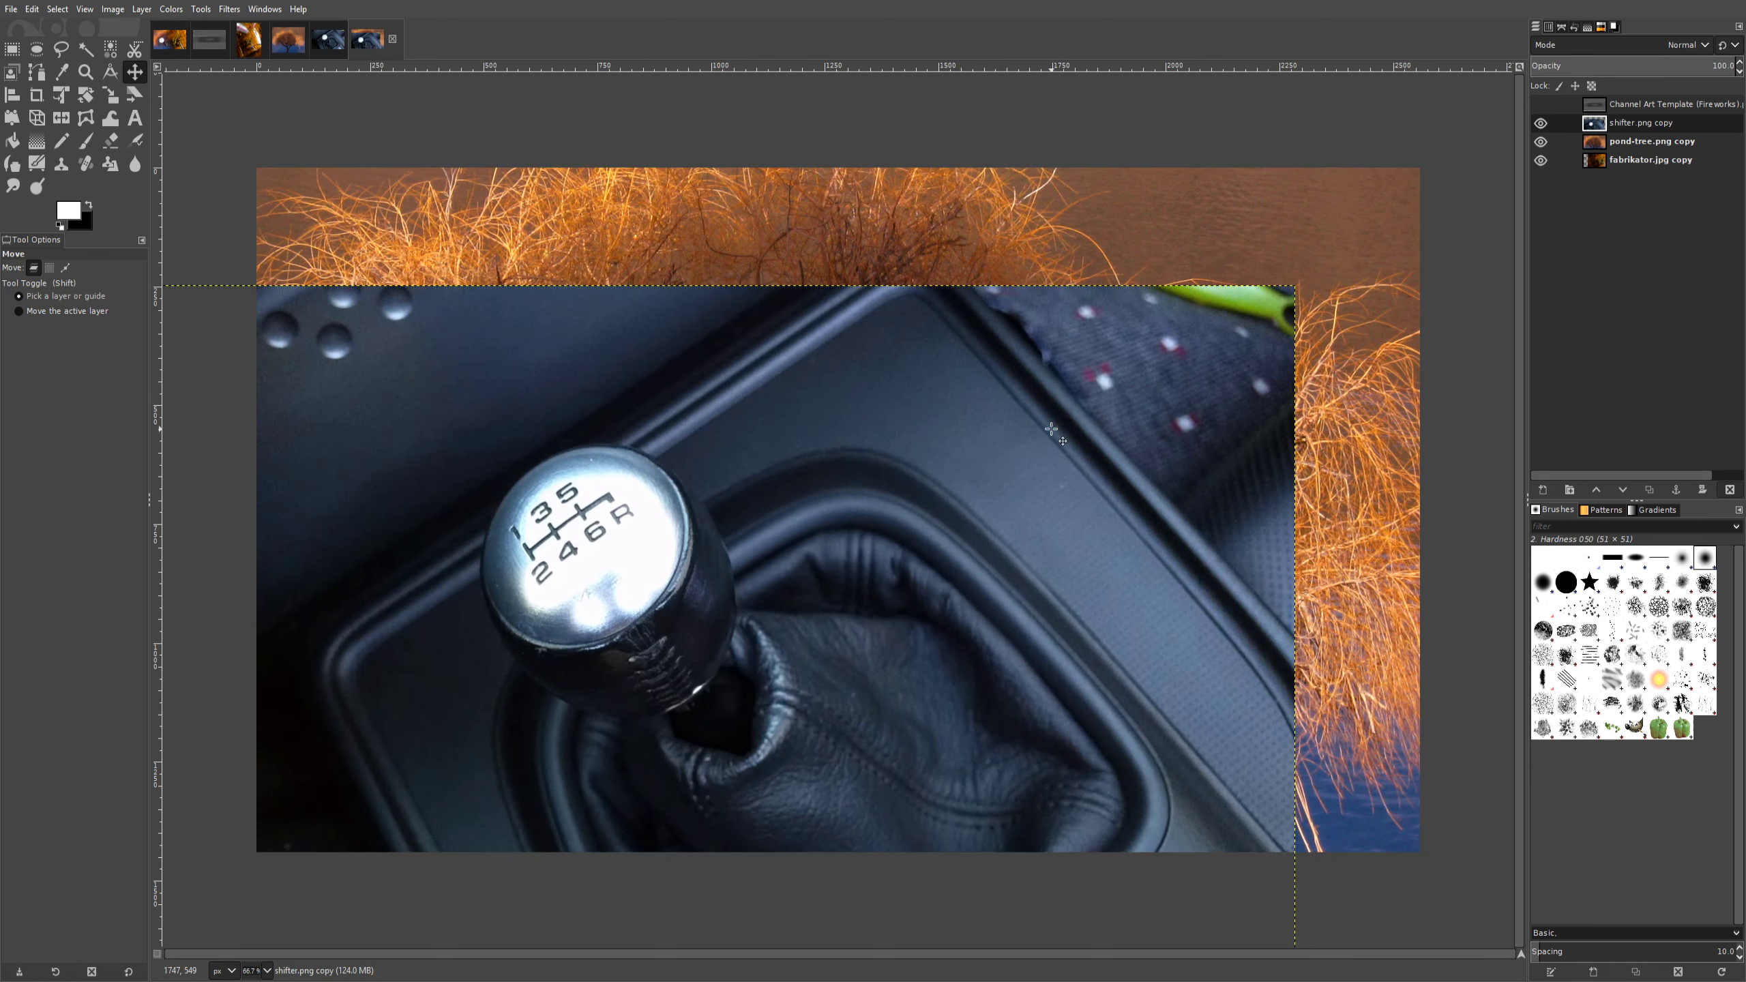
Check the shifter knob's position against the template's text and logo safe area by toggling the template layer
{"action": "left_click", "coordinate": [1649, 109]}
{"action": "left_click", "coordinate": [1543, 104]}
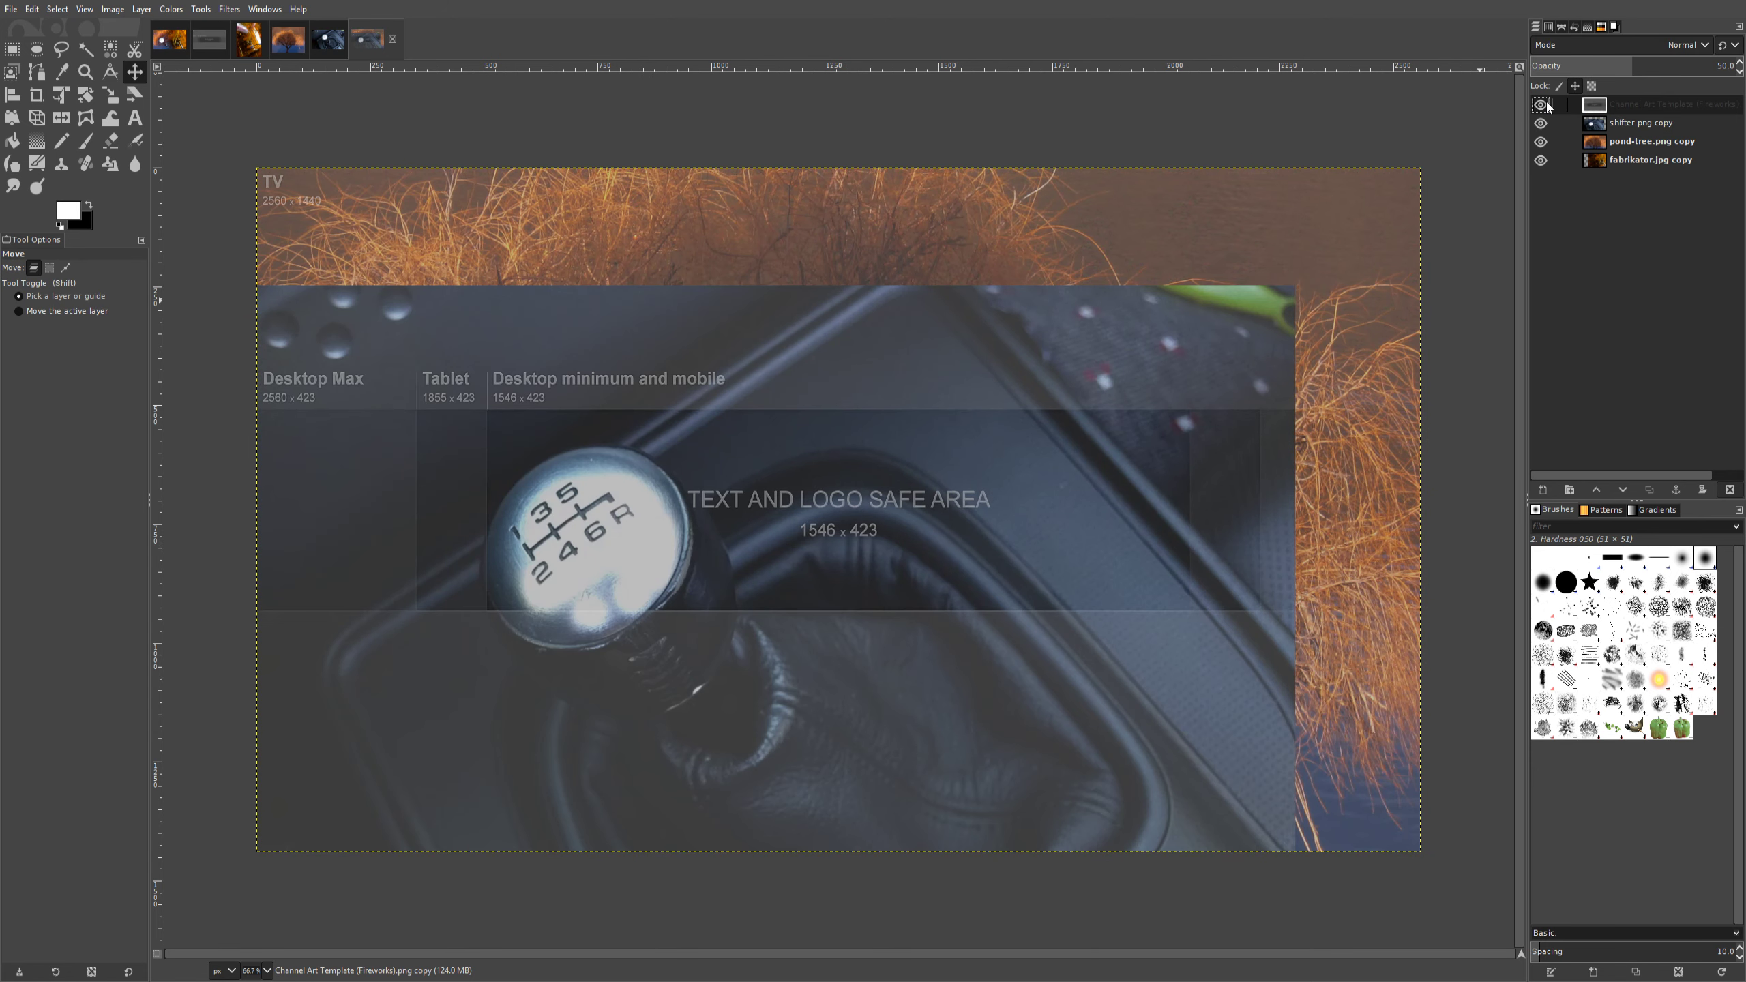
{"action": "left_click", "coordinate": [1543, 104]}
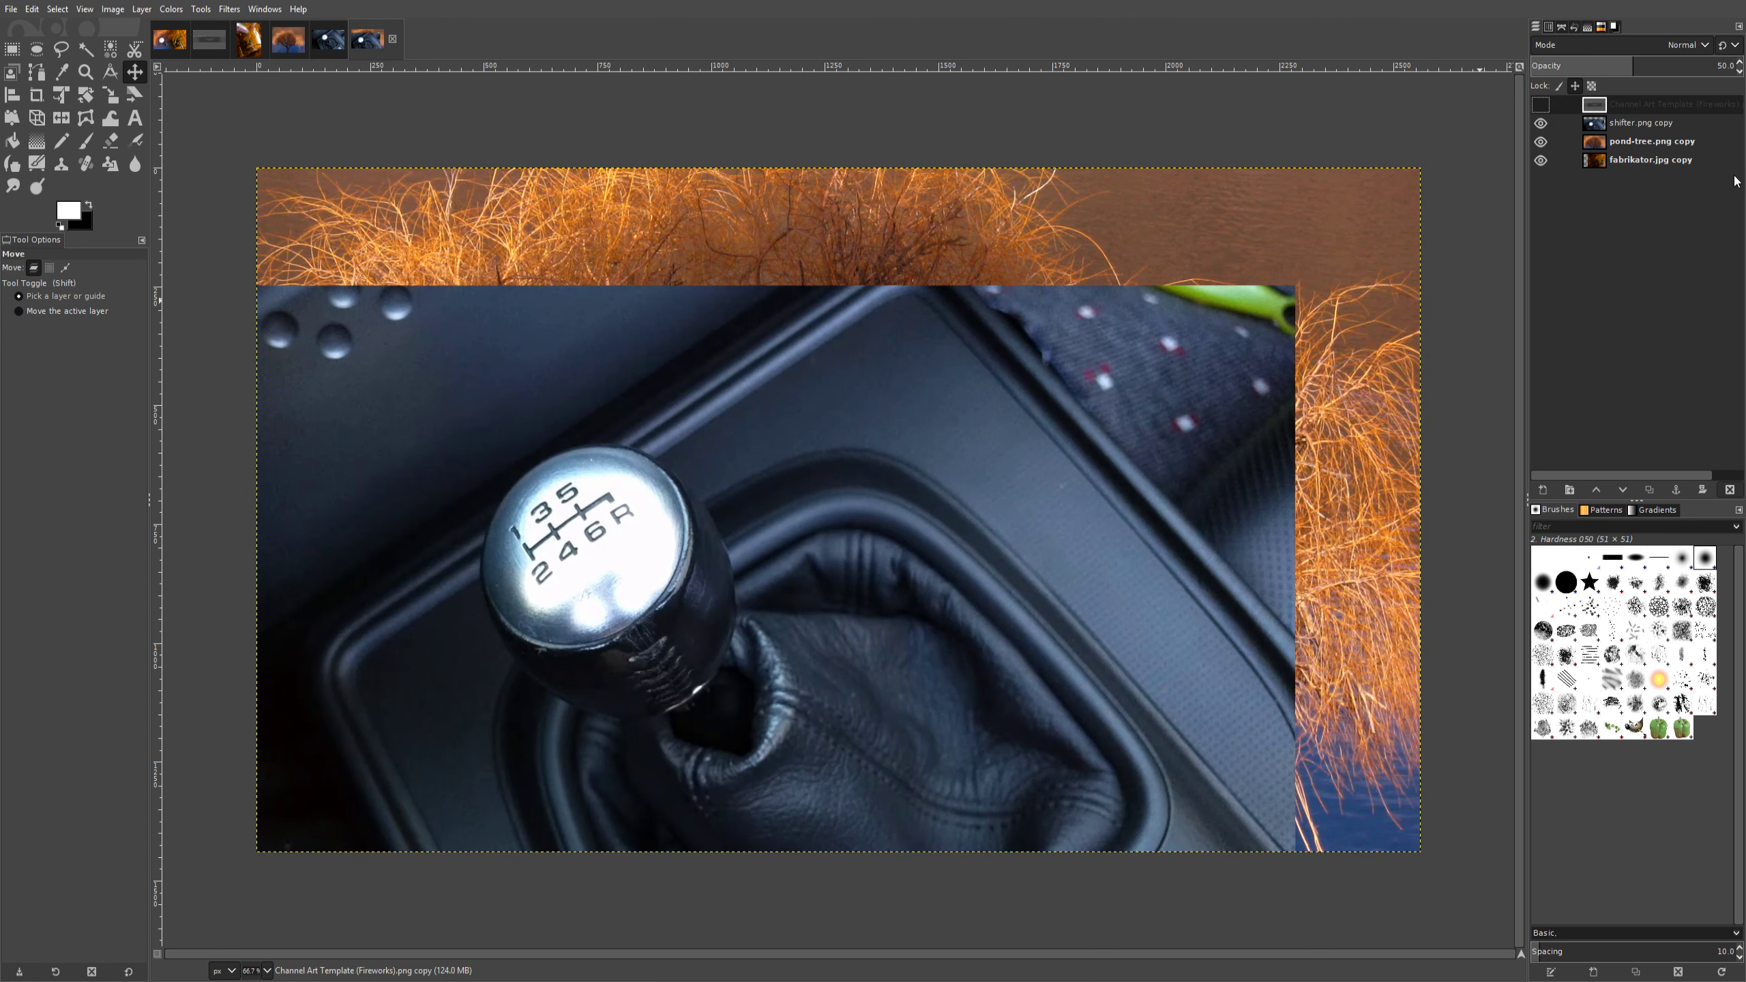
Hide the shifter.png and pond-tree.png copy layers so only the fabrikator.jpg copy is shown
{"action": "left_click", "coordinate": [1663, 166]}
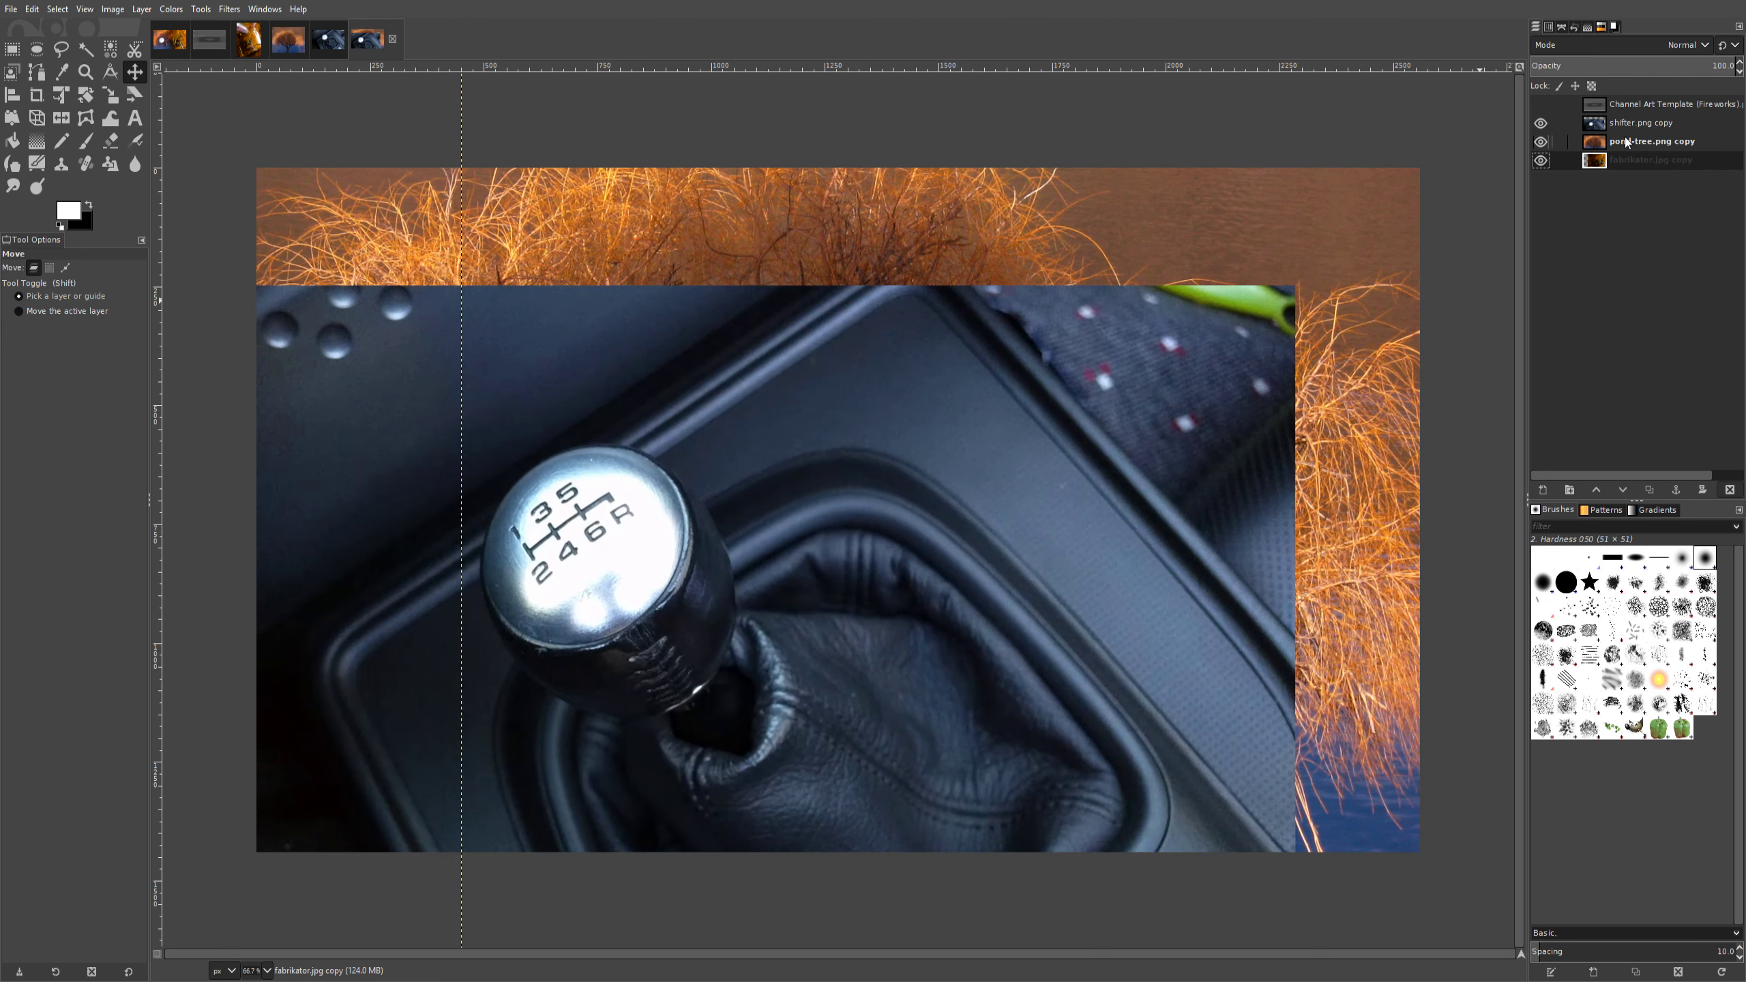
{"action": "left_click", "coordinate": [1542, 125]}
{"action": "left_click", "coordinate": [1540, 142]}
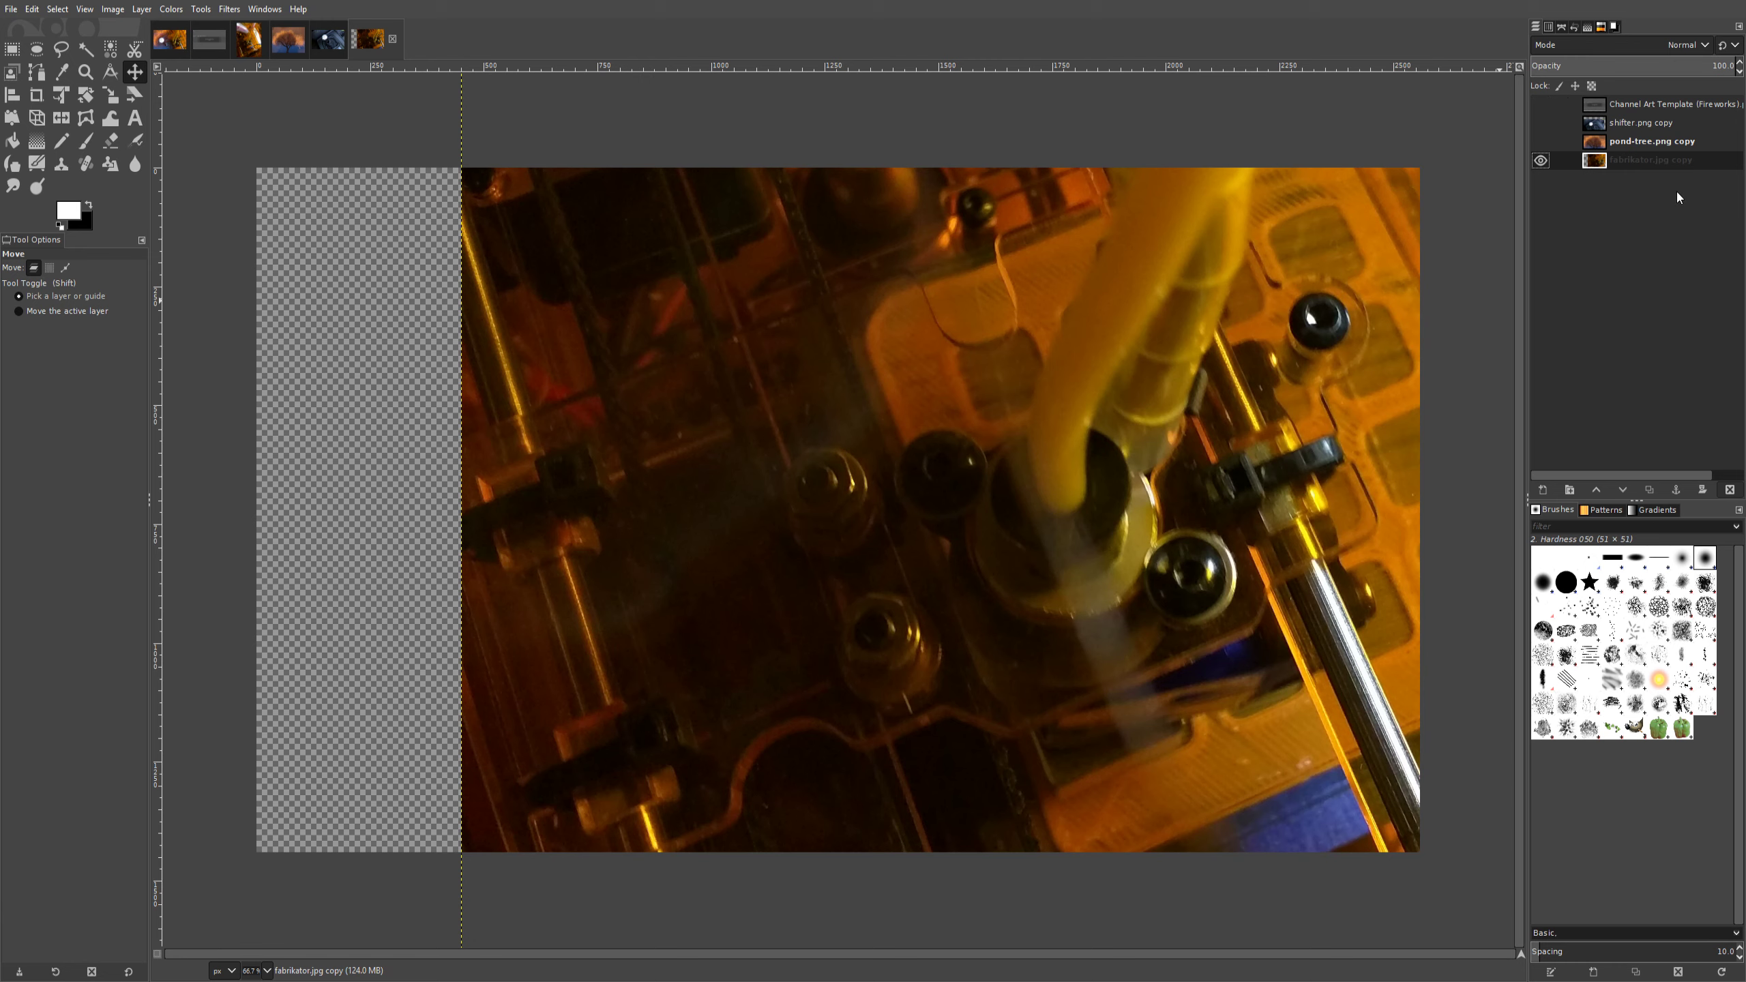
Show the pond-tree.png copy layer again and add a white layer mask to it
{"action": "left_click", "coordinate": [1659, 145]}
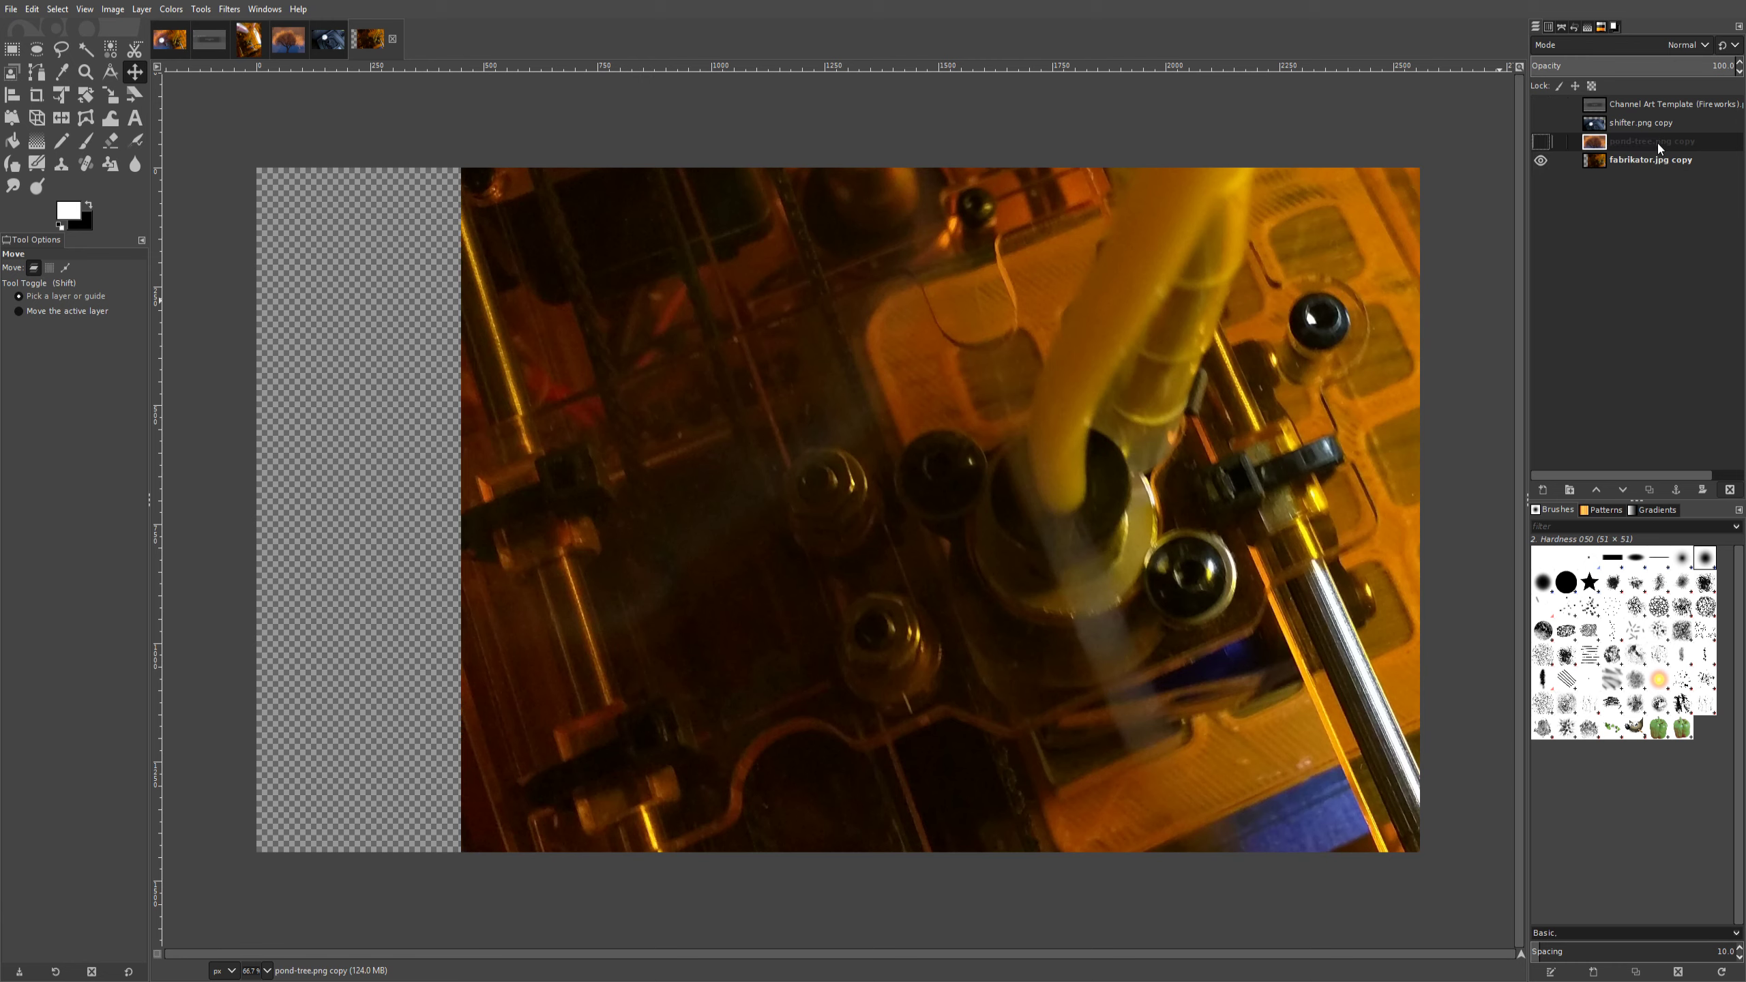
{"action": "left_click", "coordinate": [1544, 142]}
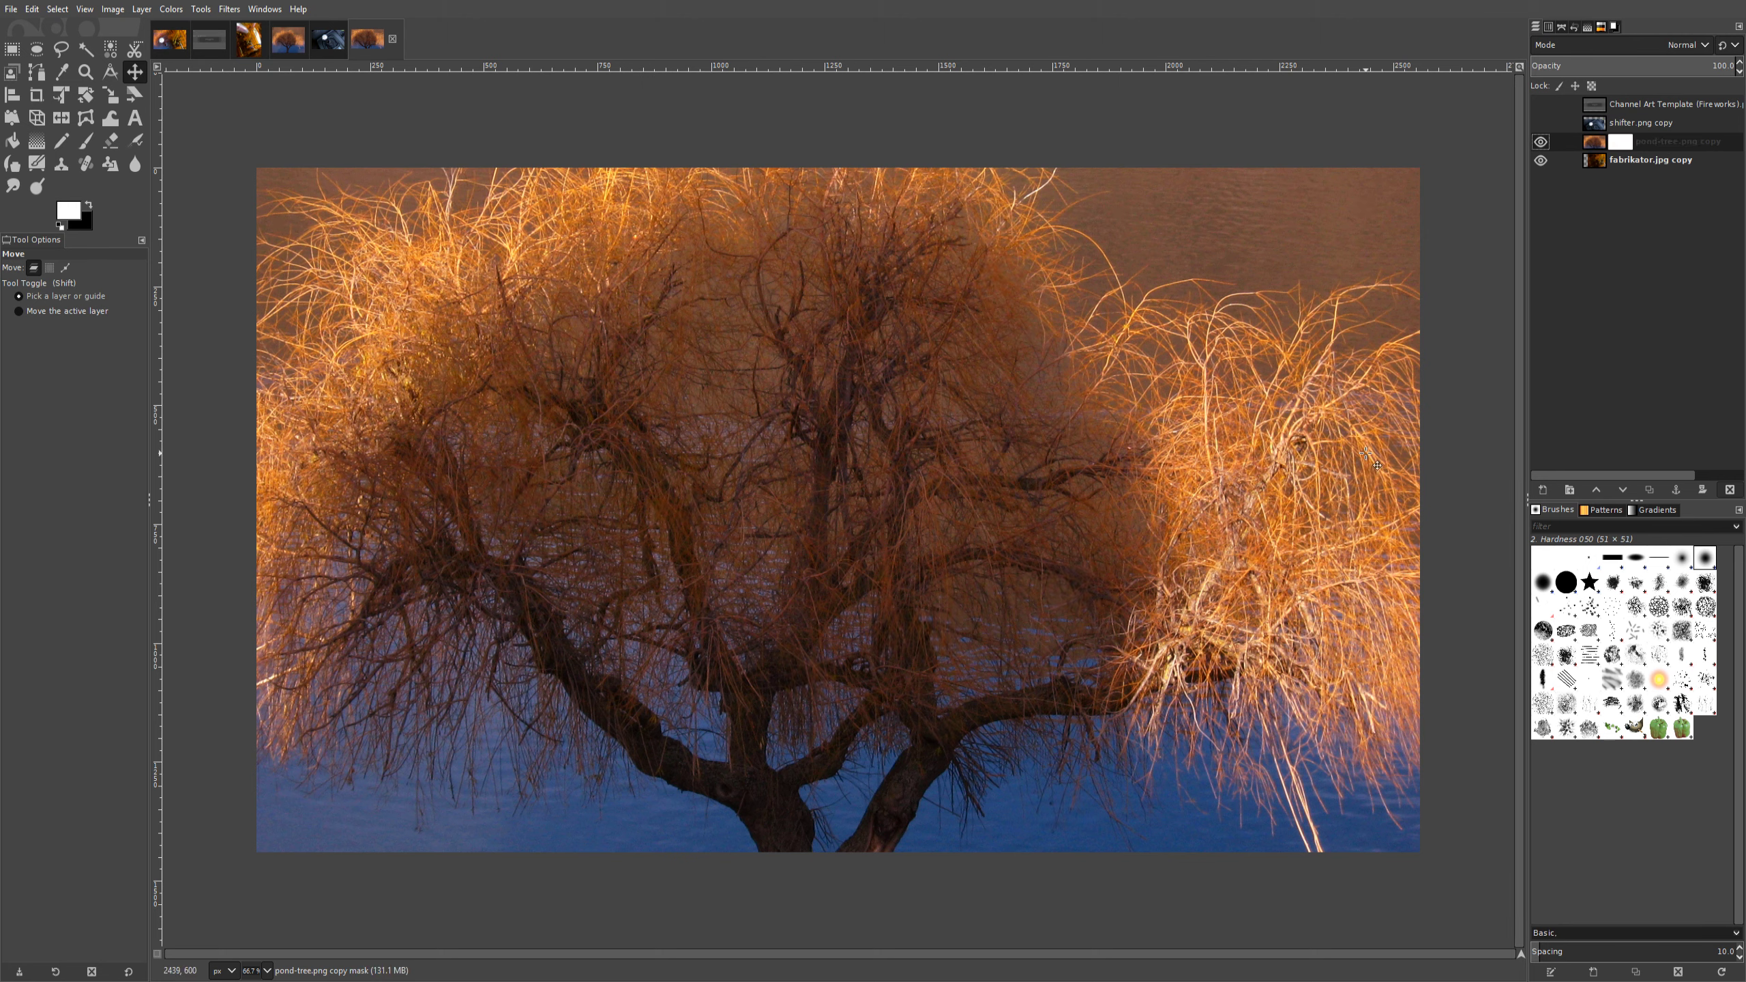
Apply a linear white-to-black gradient to the pond-tree.png copy layer's mask, from about (916, 831) to (1746, 570) px
{"action": "left_click", "coordinate": [40, 146]}
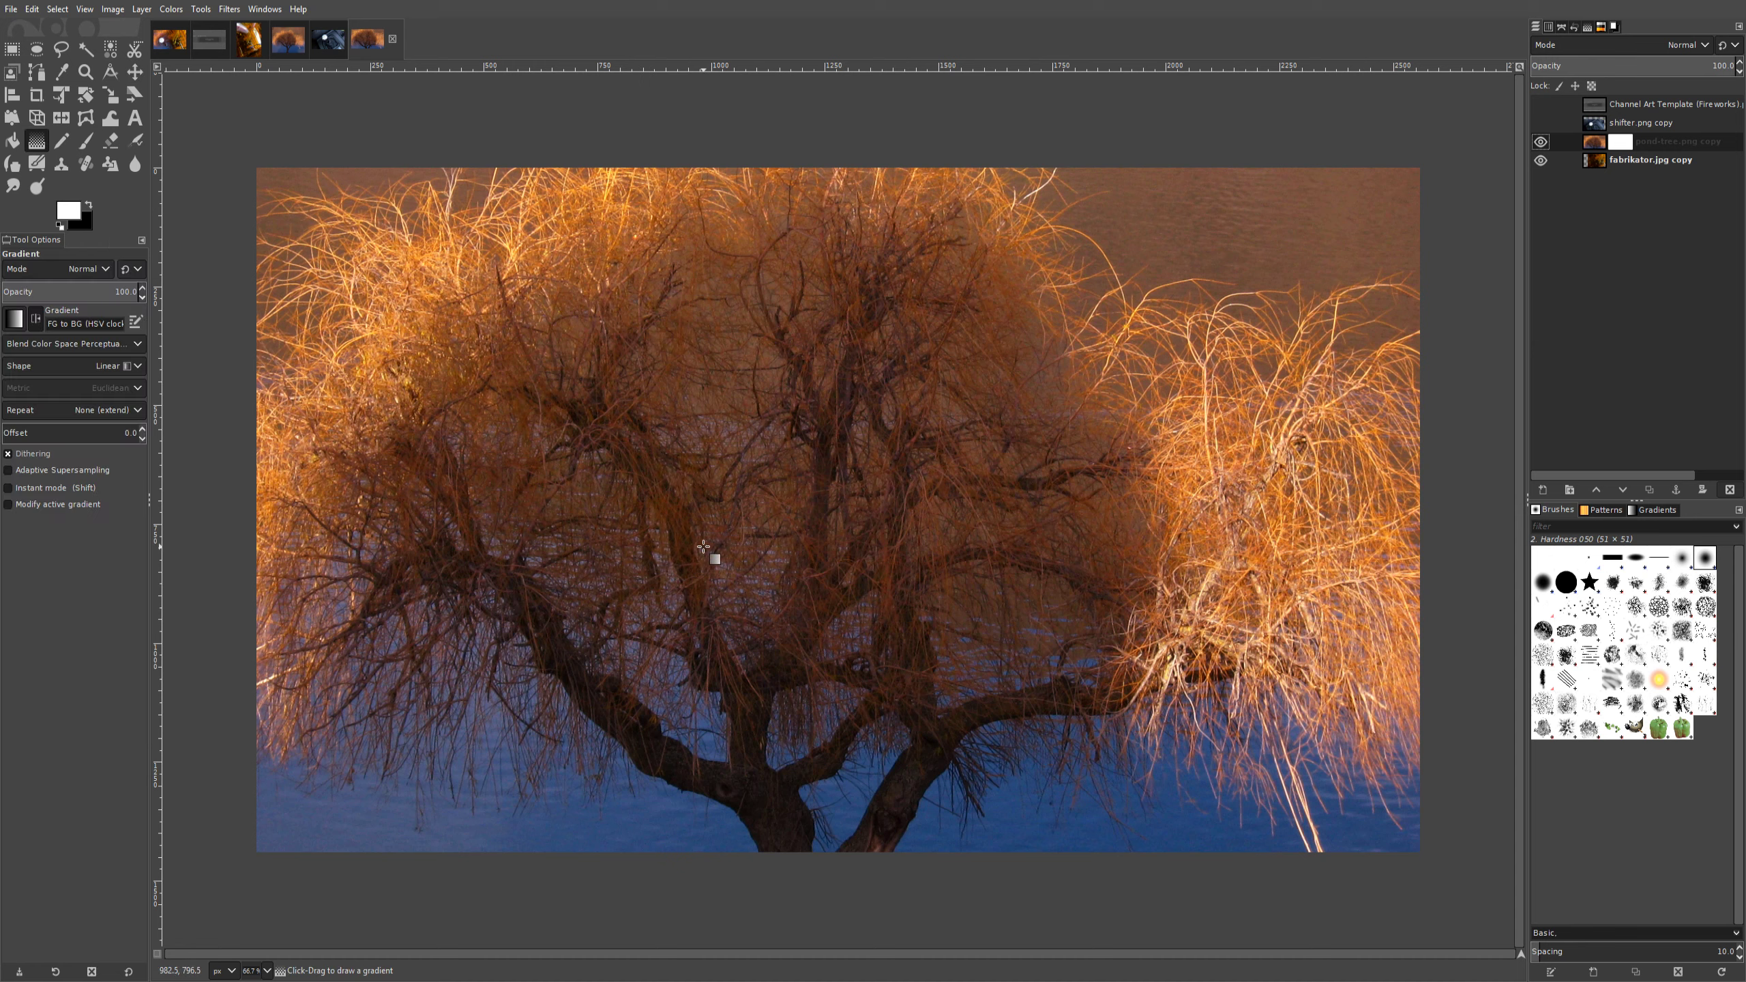
{"action": "left_click_drag", "start_coordinate": [1124, 373], "coordinate": [725, 495]}
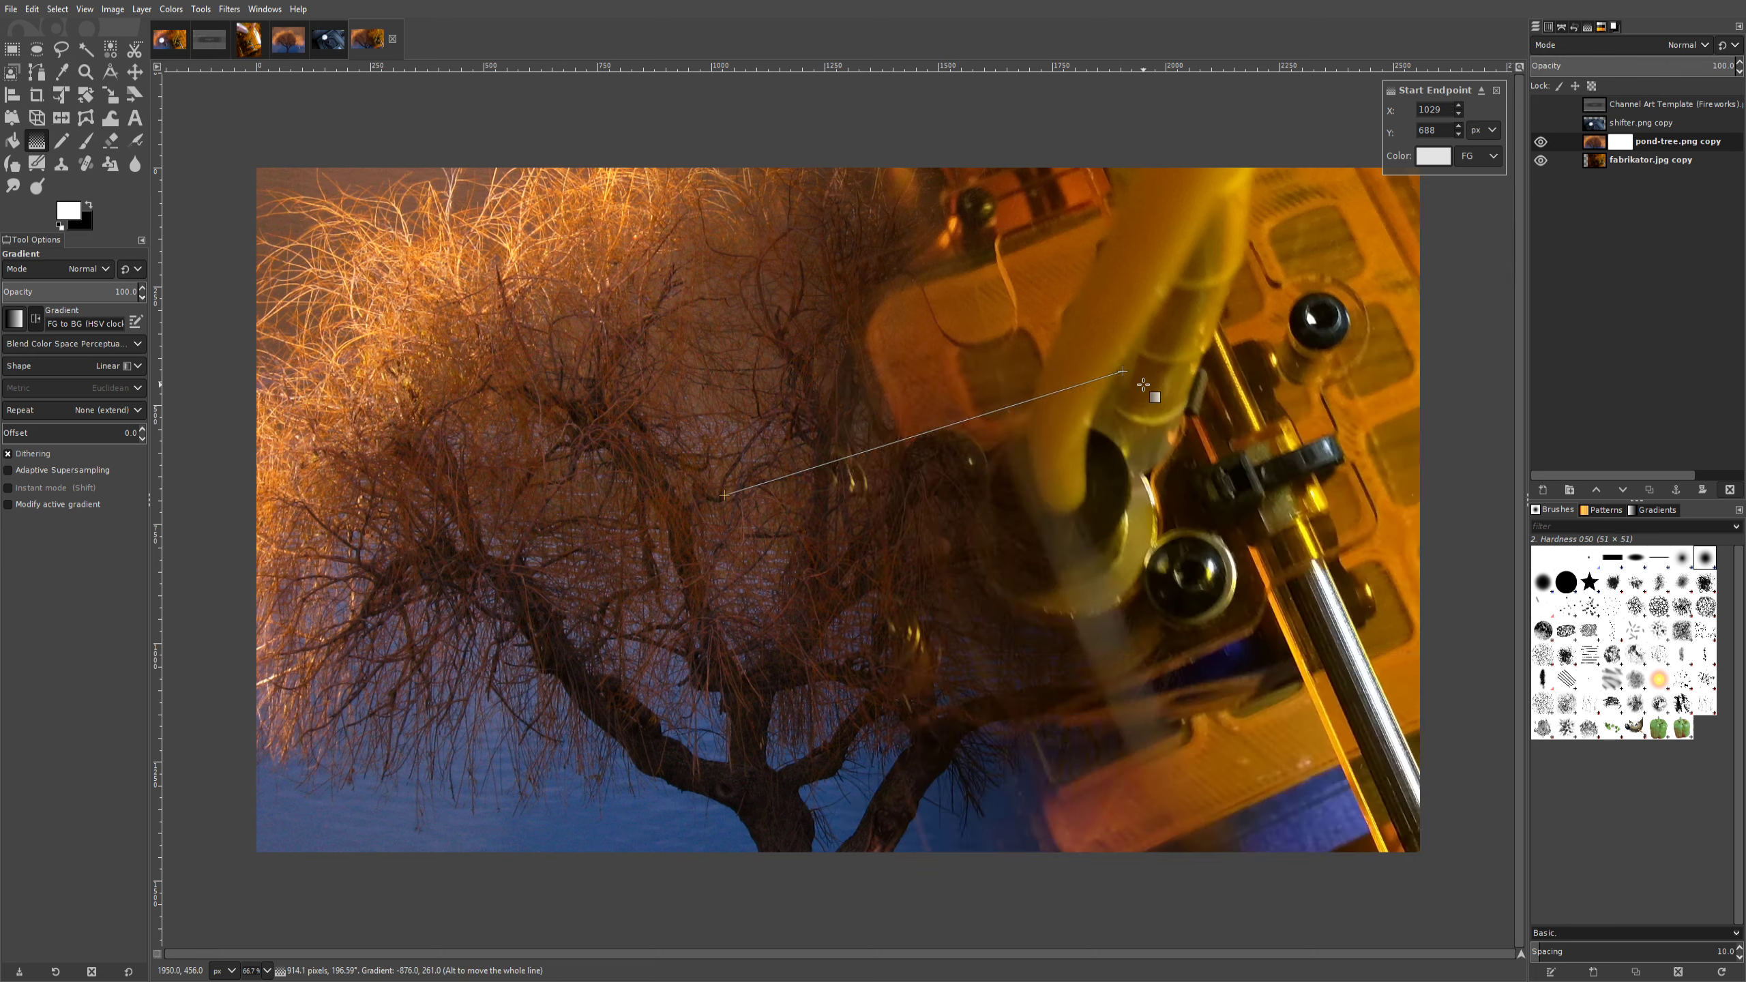
{"action": "left_click_drag", "start_coordinate": [1122, 371], "coordinate": [1065, 423]}
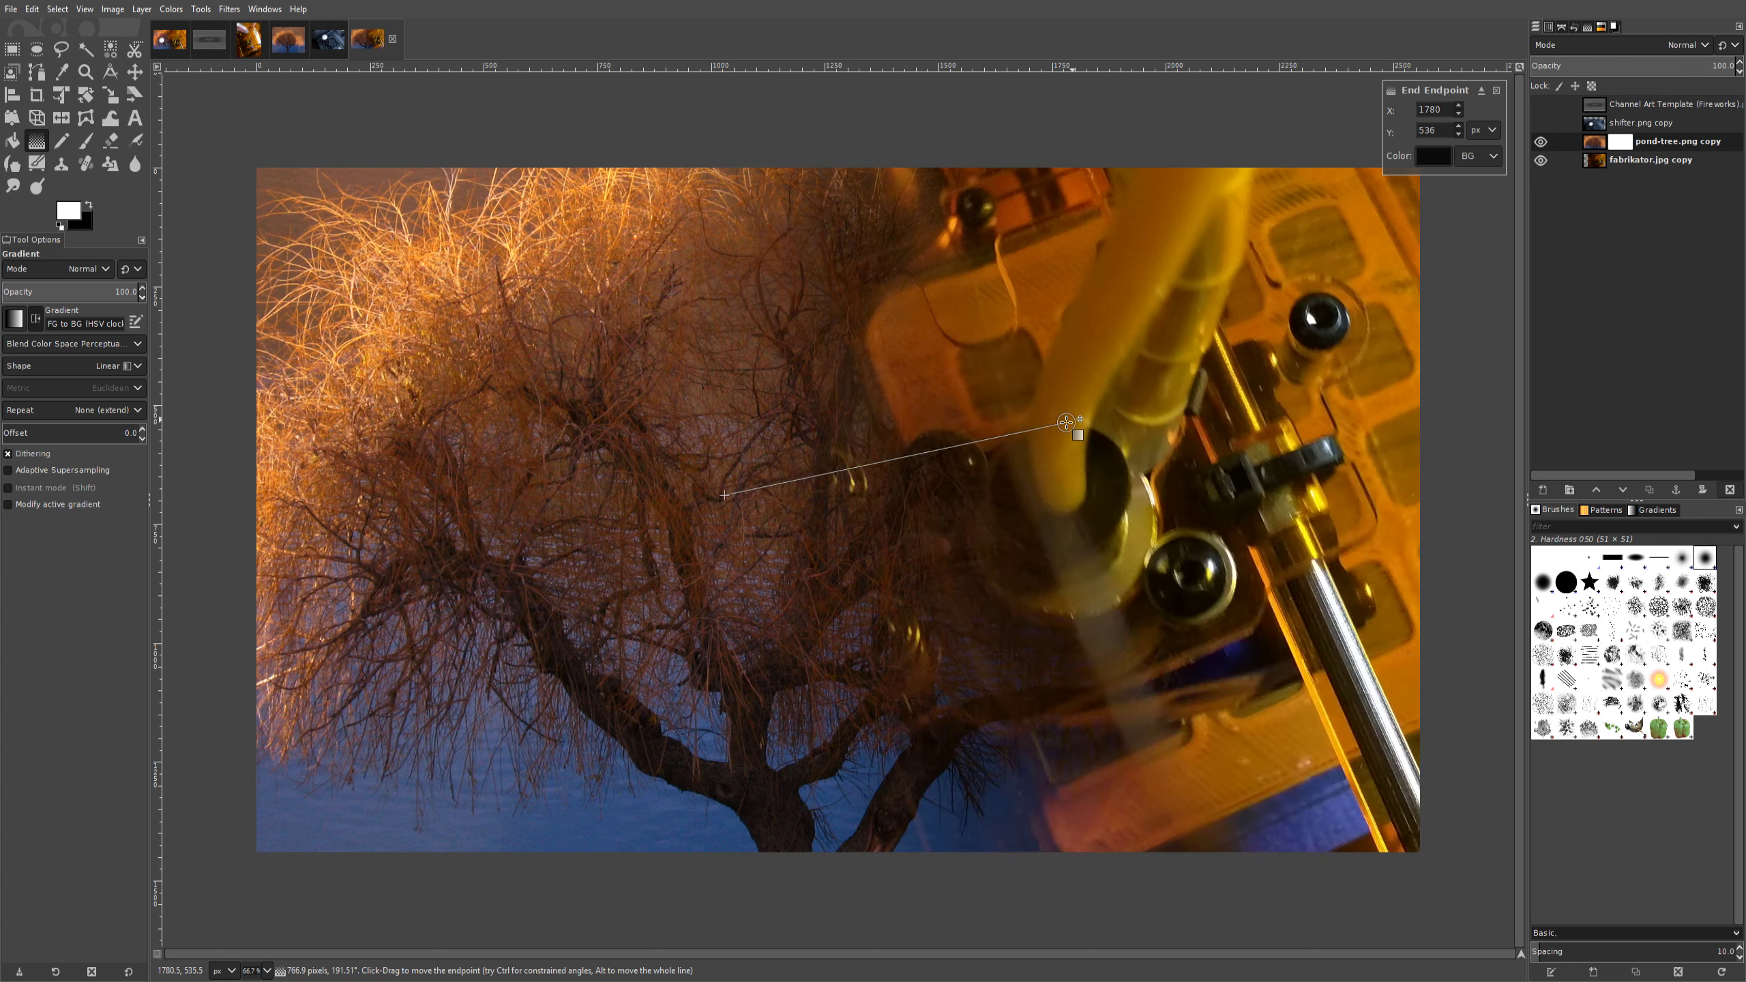
{"action": "left_click_drag", "start_coordinate": [723, 500], "coordinate": [675, 558]}
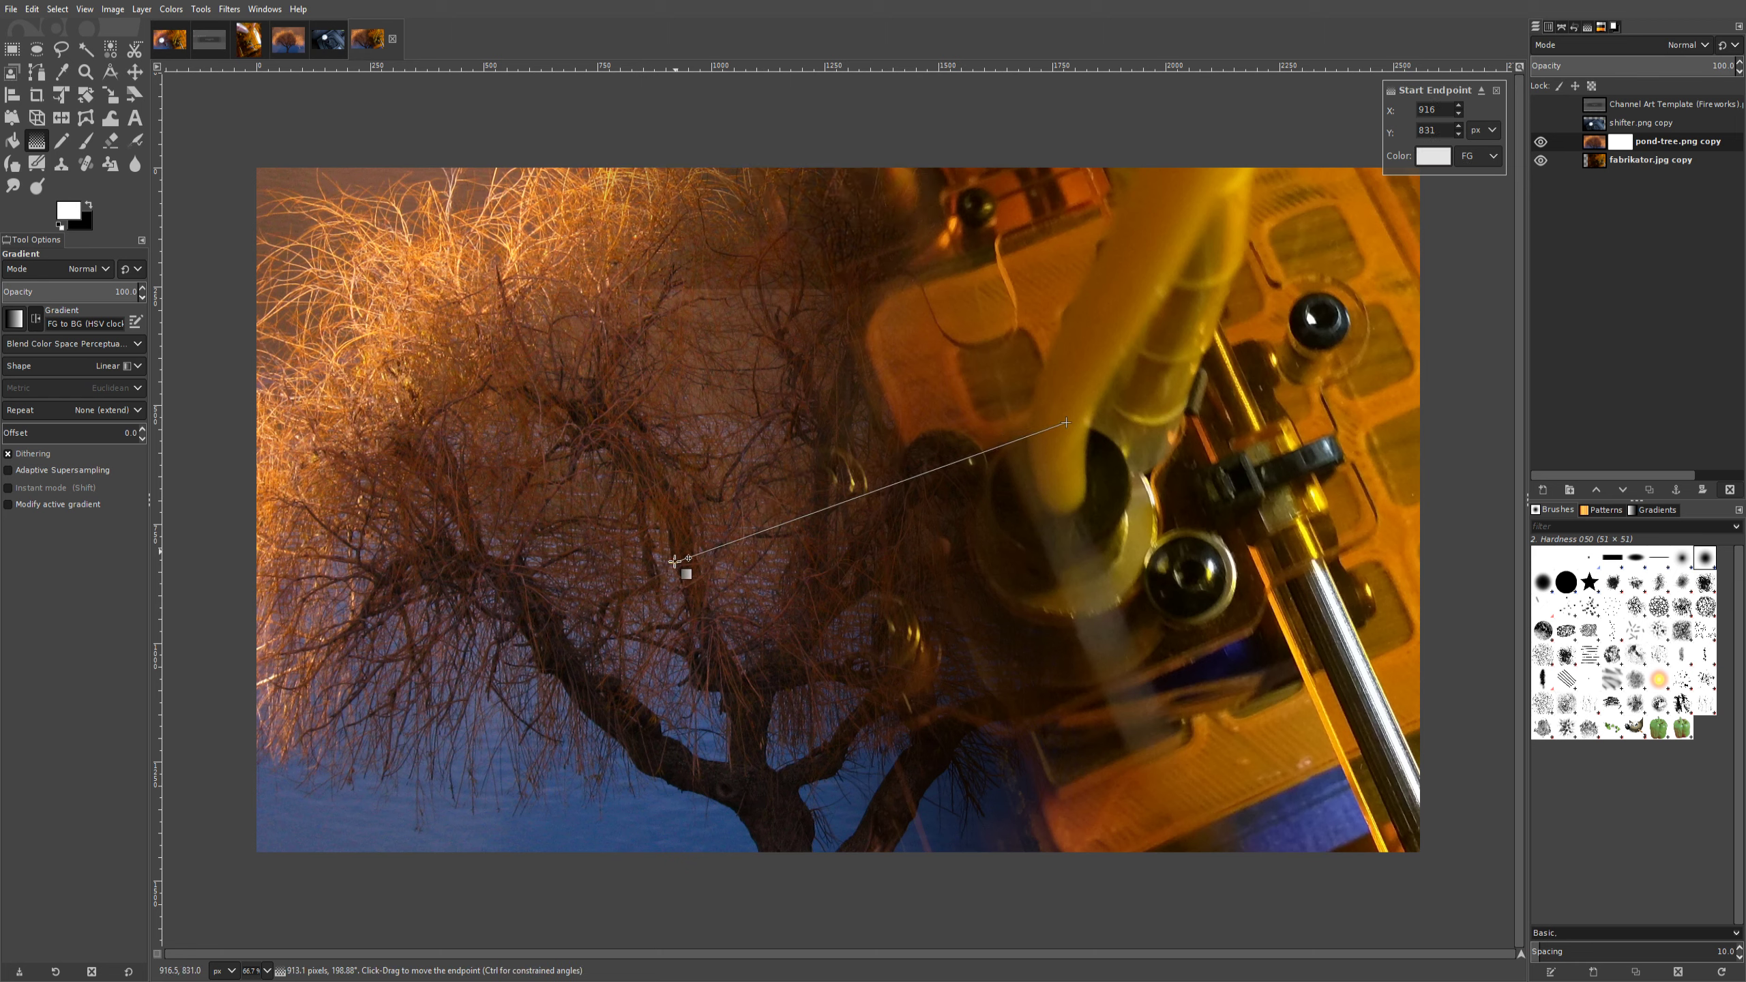
{"action": "left_click", "coordinate": [1065, 422]}
{"action": "left_click_drag", "start_coordinate": [1066, 422], "coordinate": [1051, 437]}
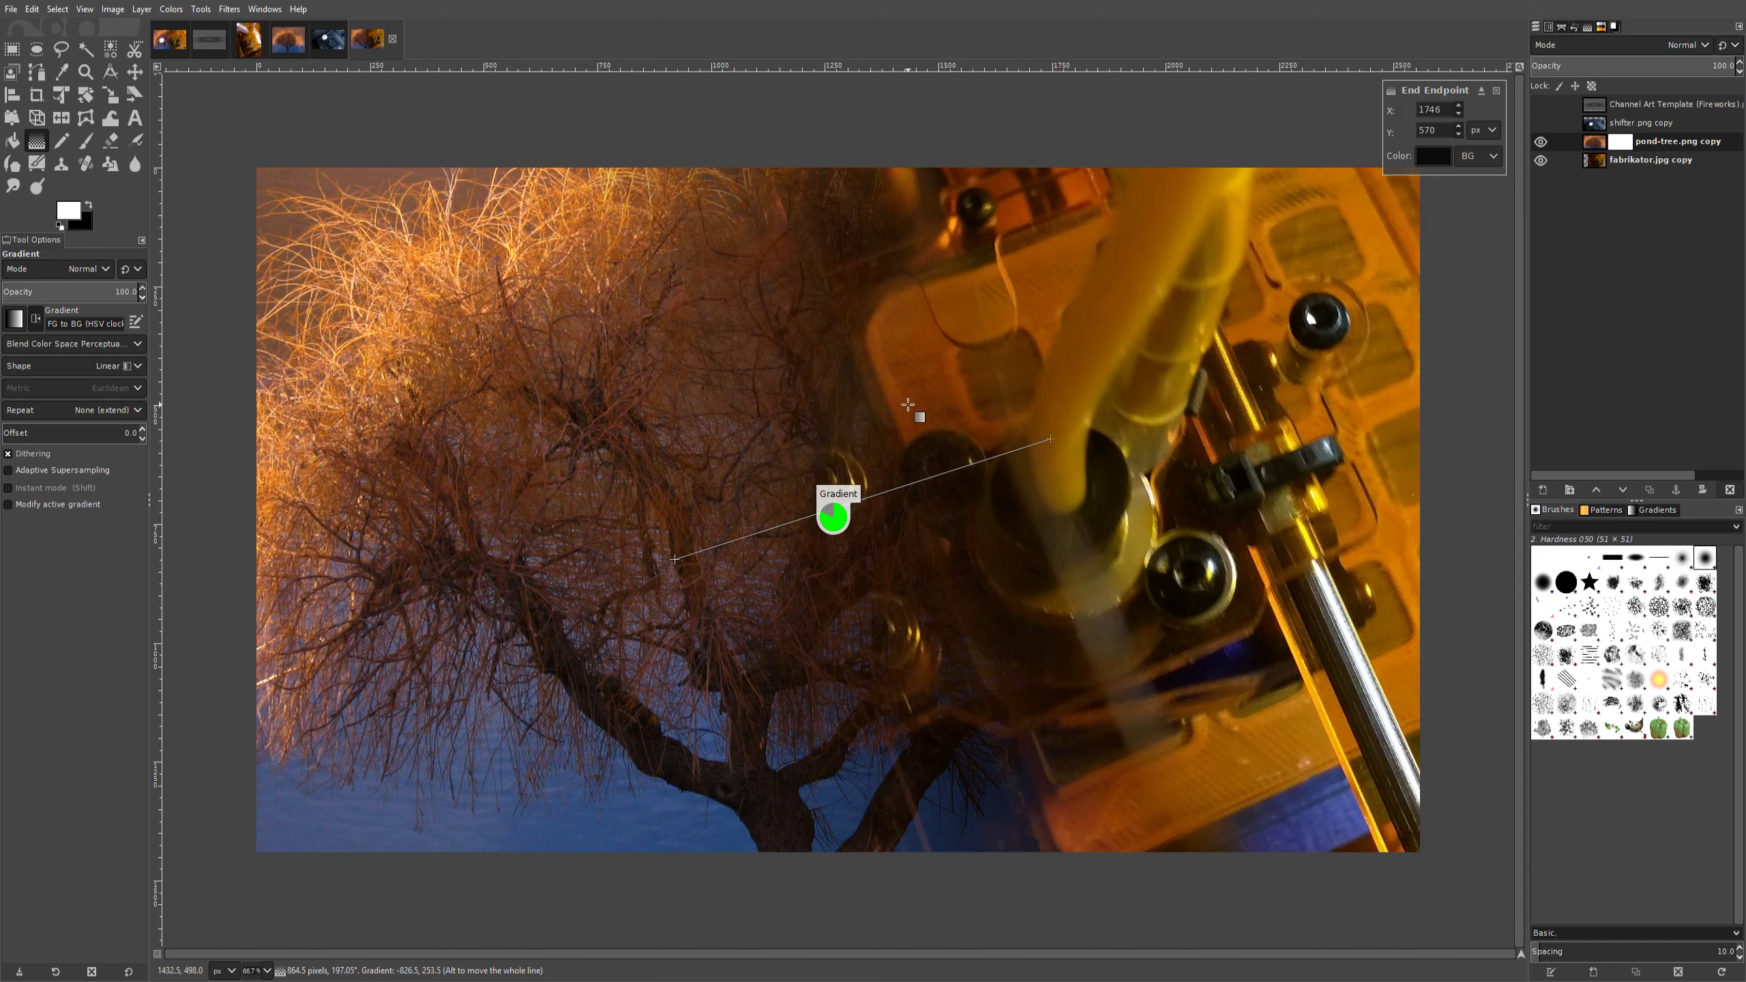
{"action": "key", "text": "Return"}
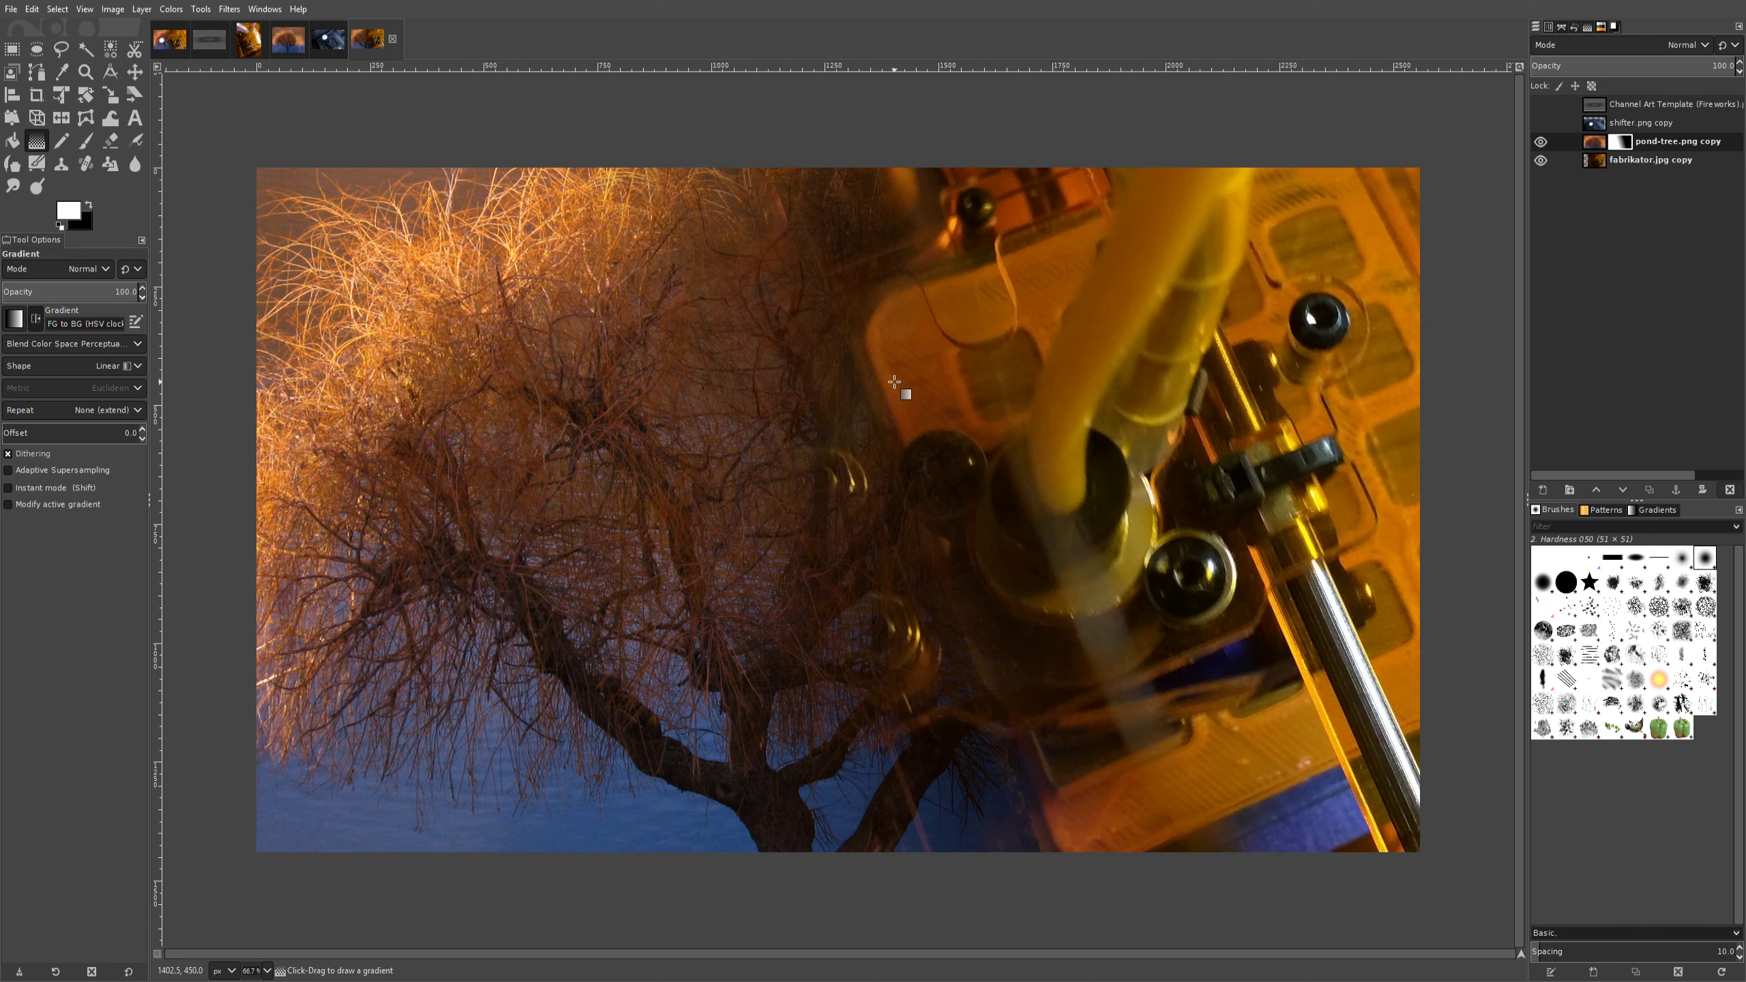
Show the shifter.png copy layer and add a white layer mask to it
{"action": "left_click", "coordinate": [1688, 122]}
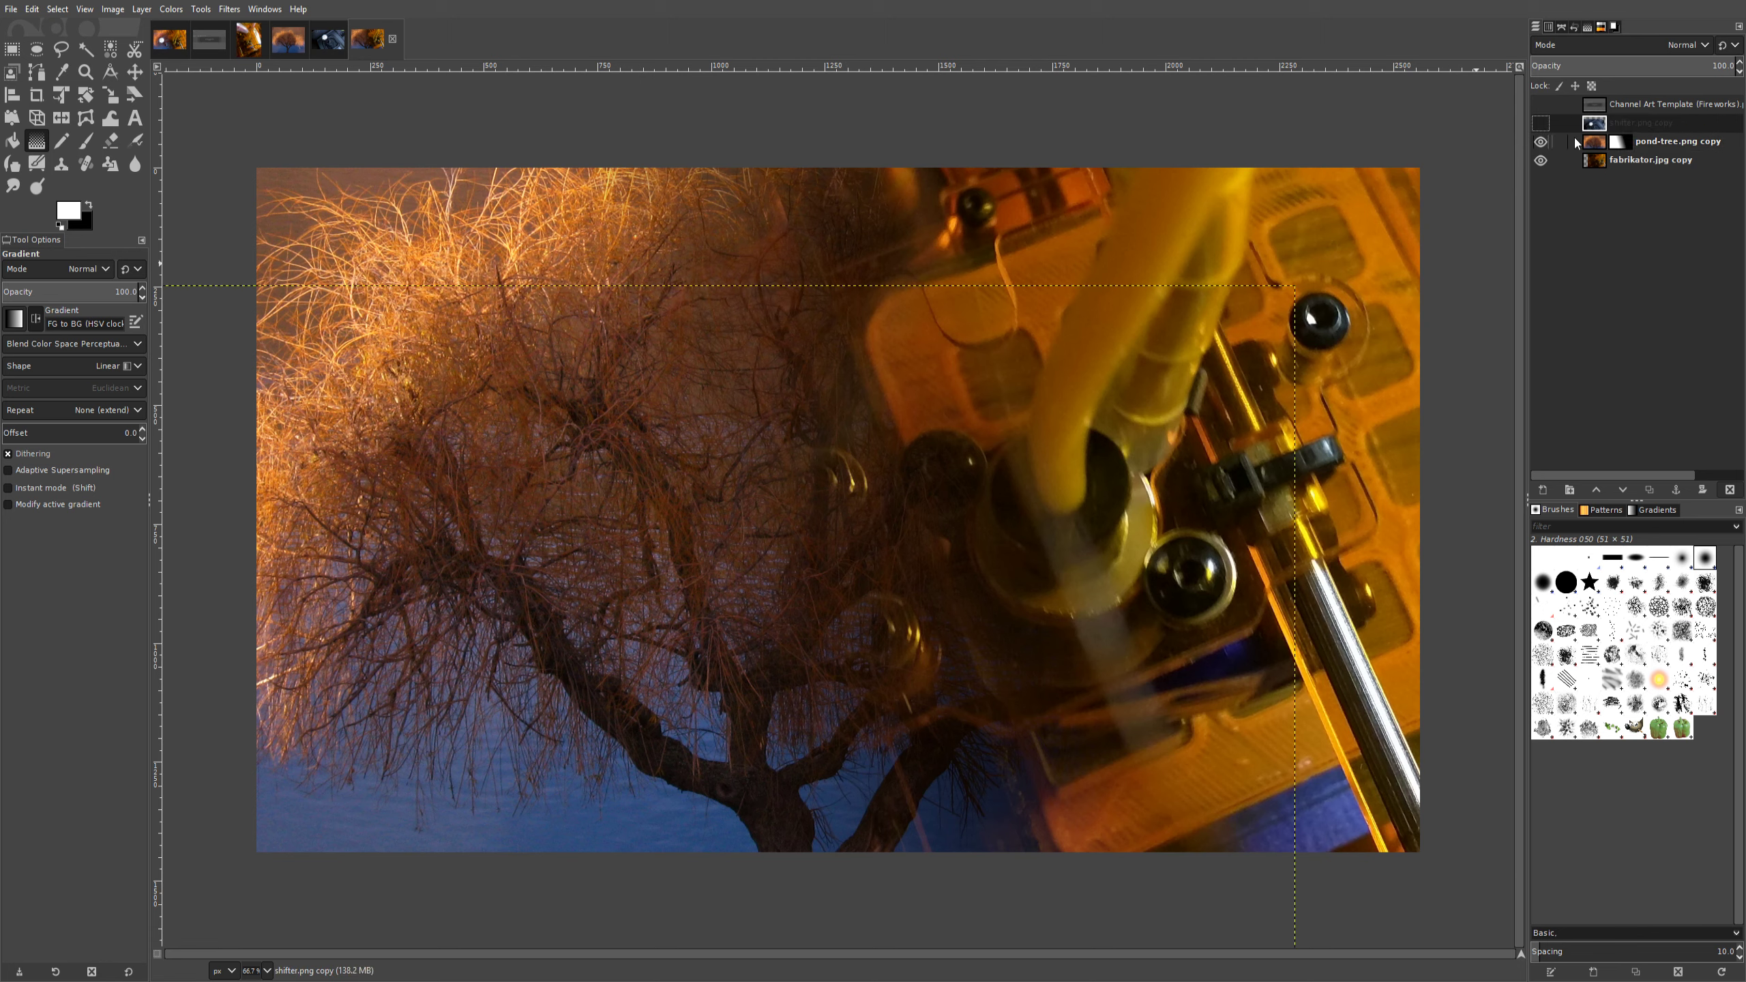
{"action": "left_click", "coordinate": [1541, 123]}
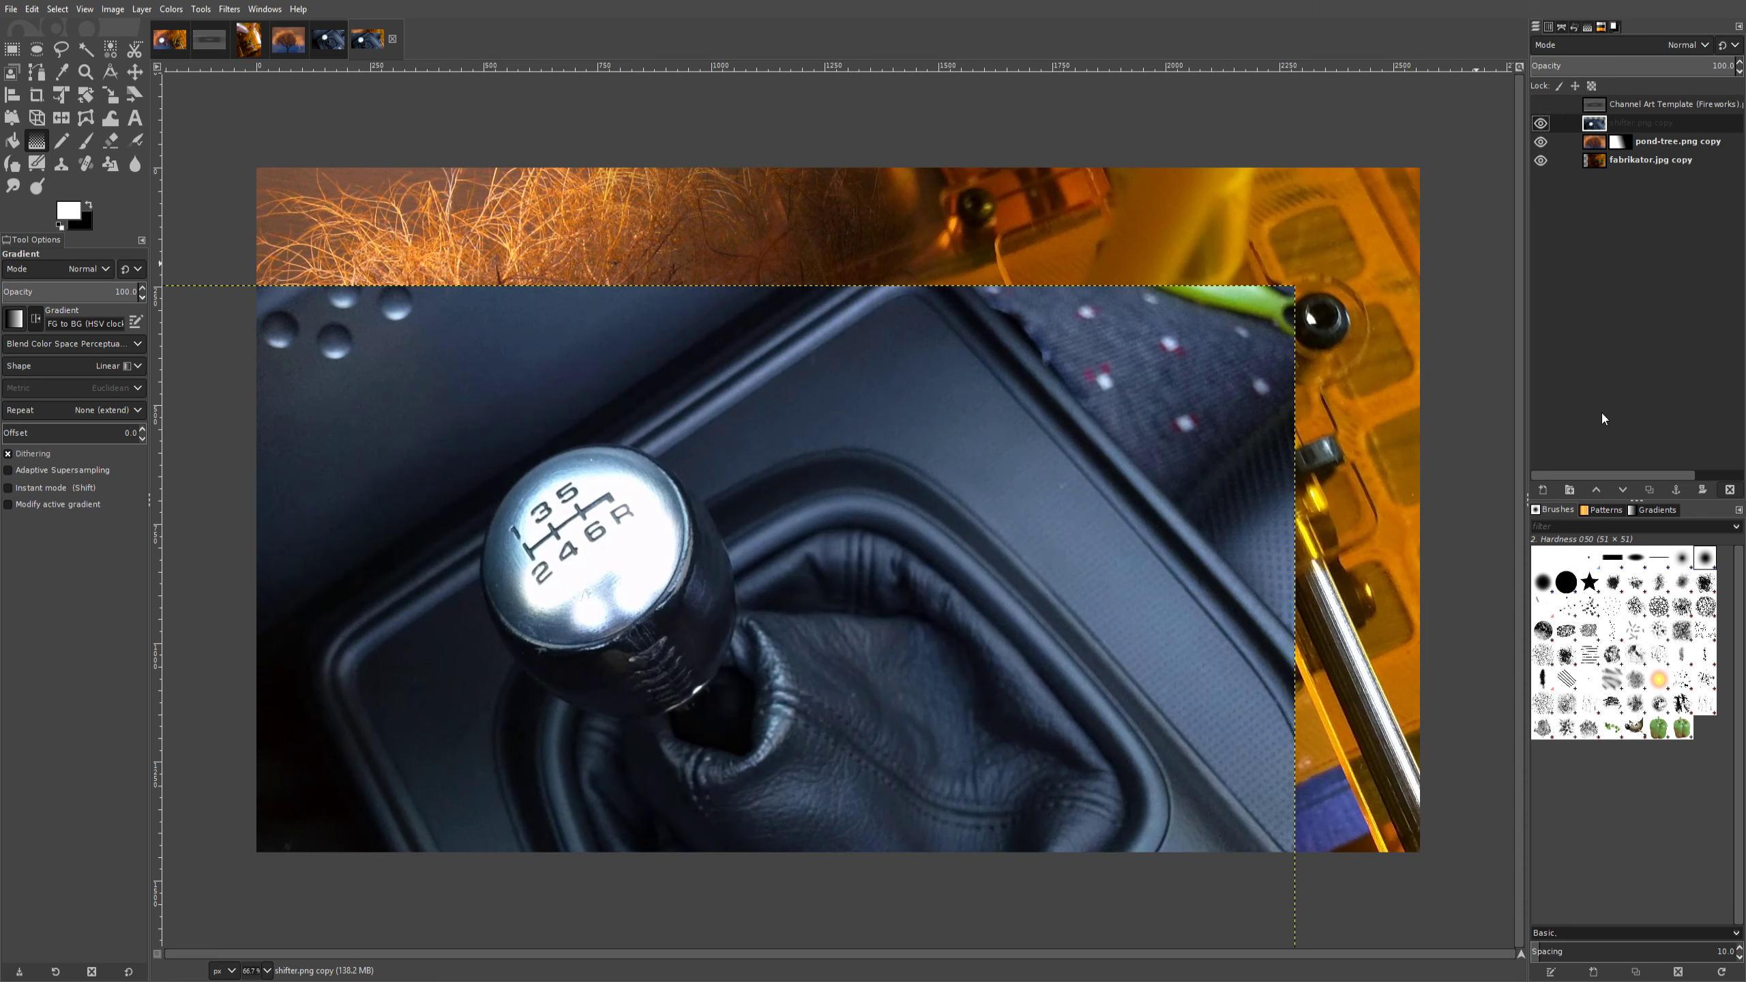
{"action": "left_click", "coordinate": [1702, 490], "text": "shift"}
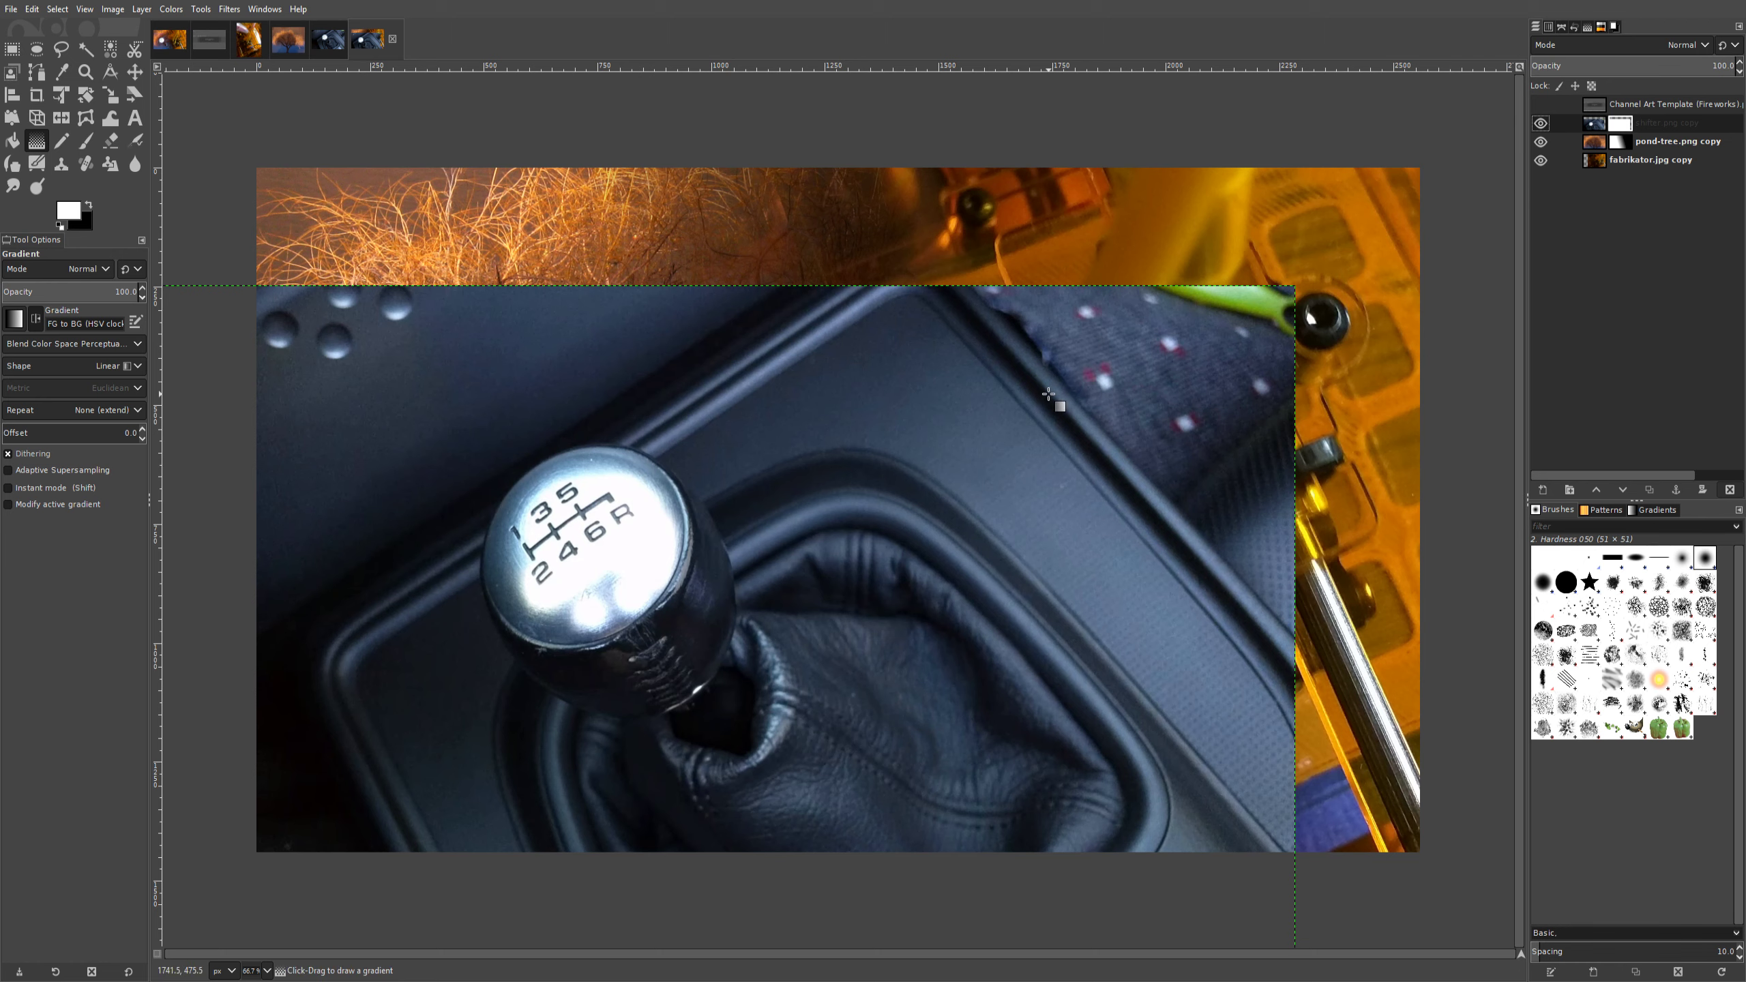
Apply a linear white-to-black gradient to the shifter layer's mask, starting beside the knob at about (1070, 807) px and rising toward the yellow tube
{"action": "left_click_drag", "start_coordinate": [1003, 403], "coordinate": [743, 551]}
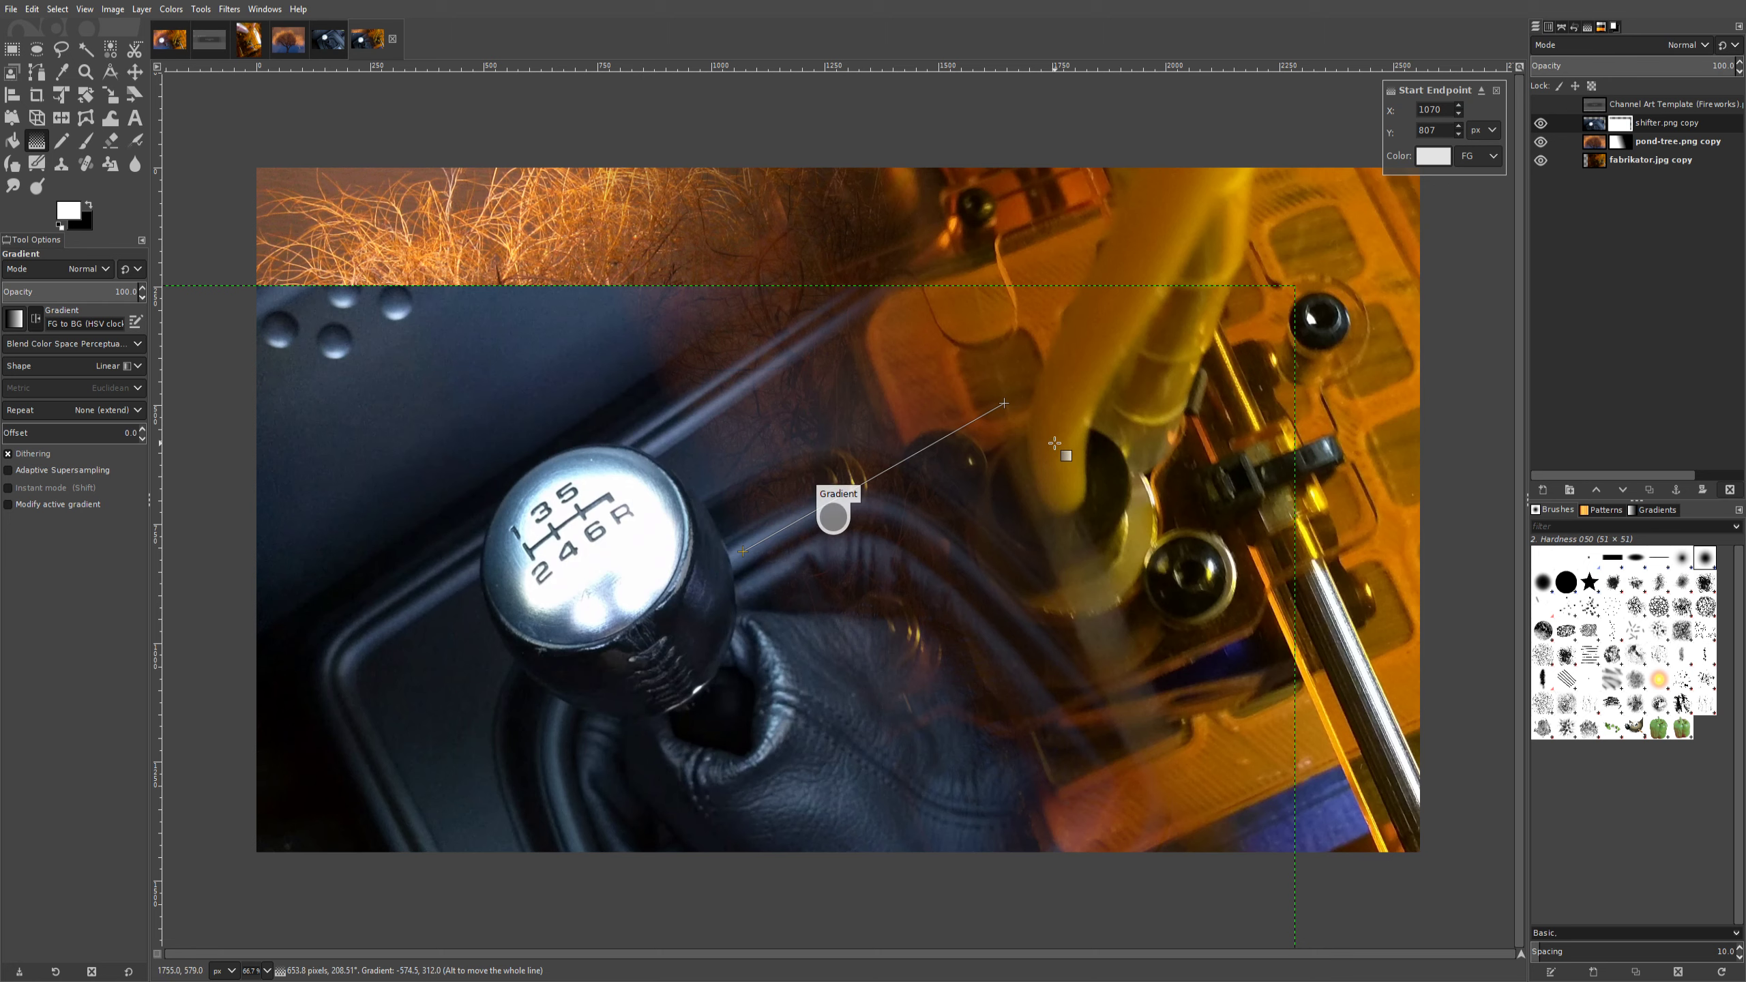
{"action": "key", "text": "Return"}
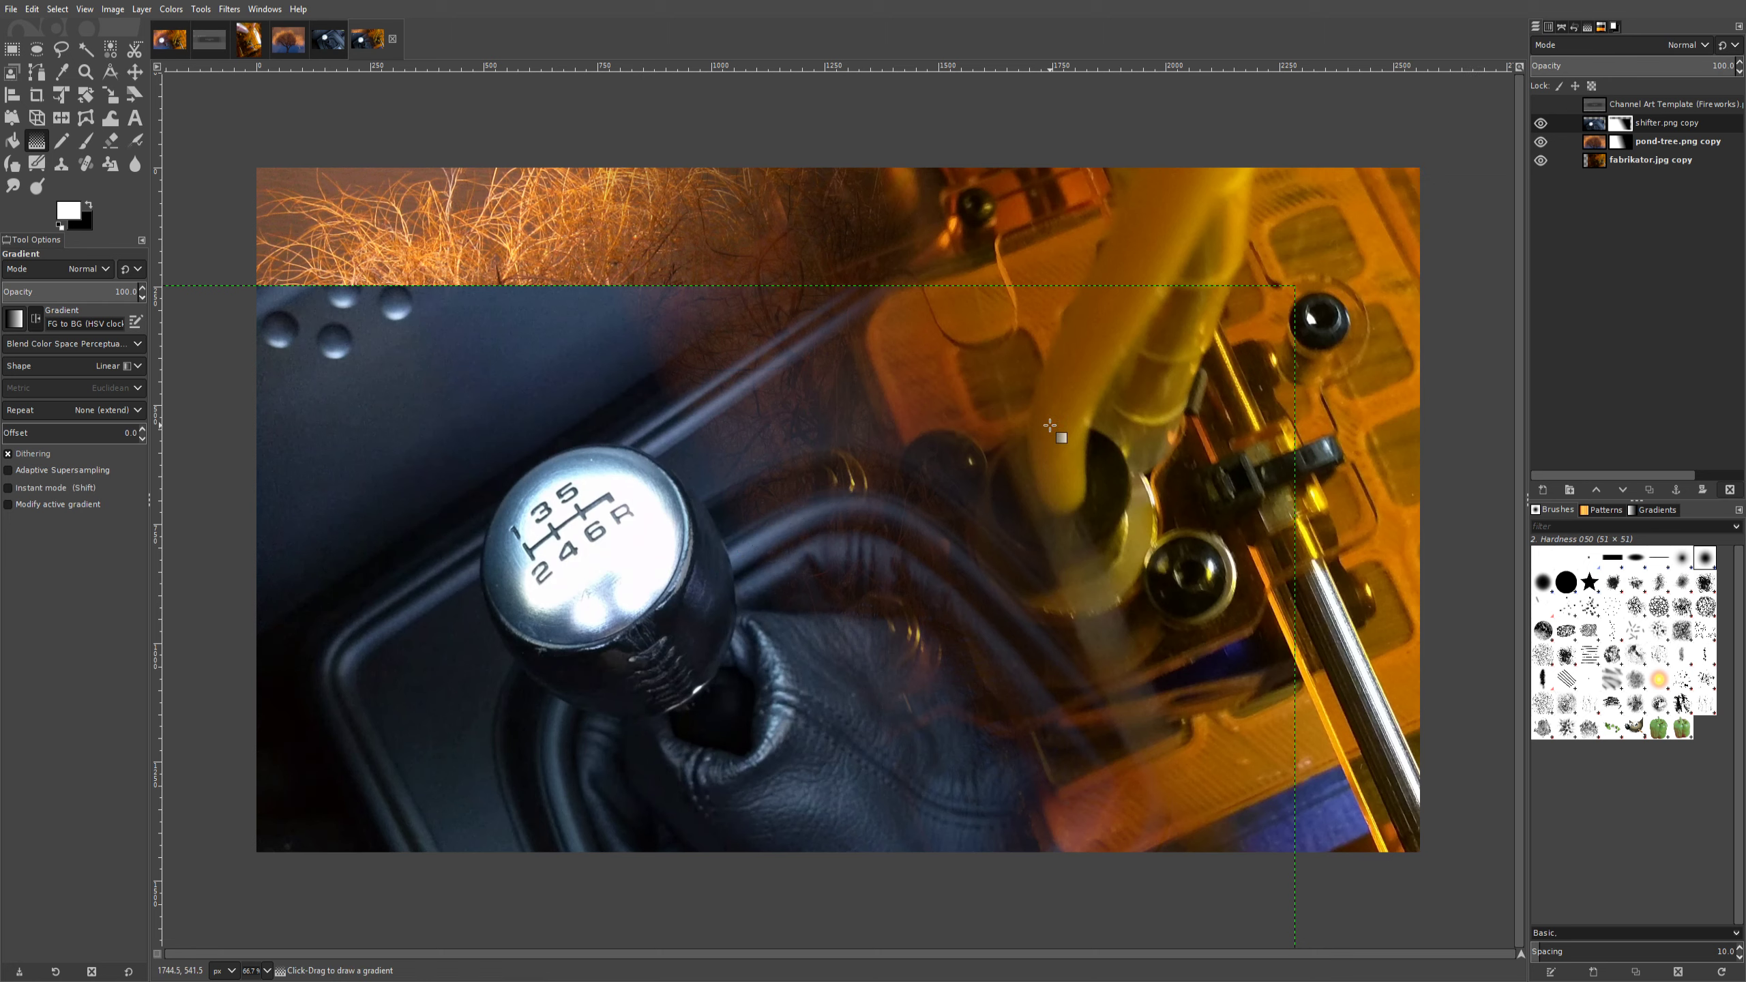
Compare with the finished channel art image and set the shifter.png copy layer's blend mode to Lighten only
{"action": "left_click", "coordinate": [169, 39]}
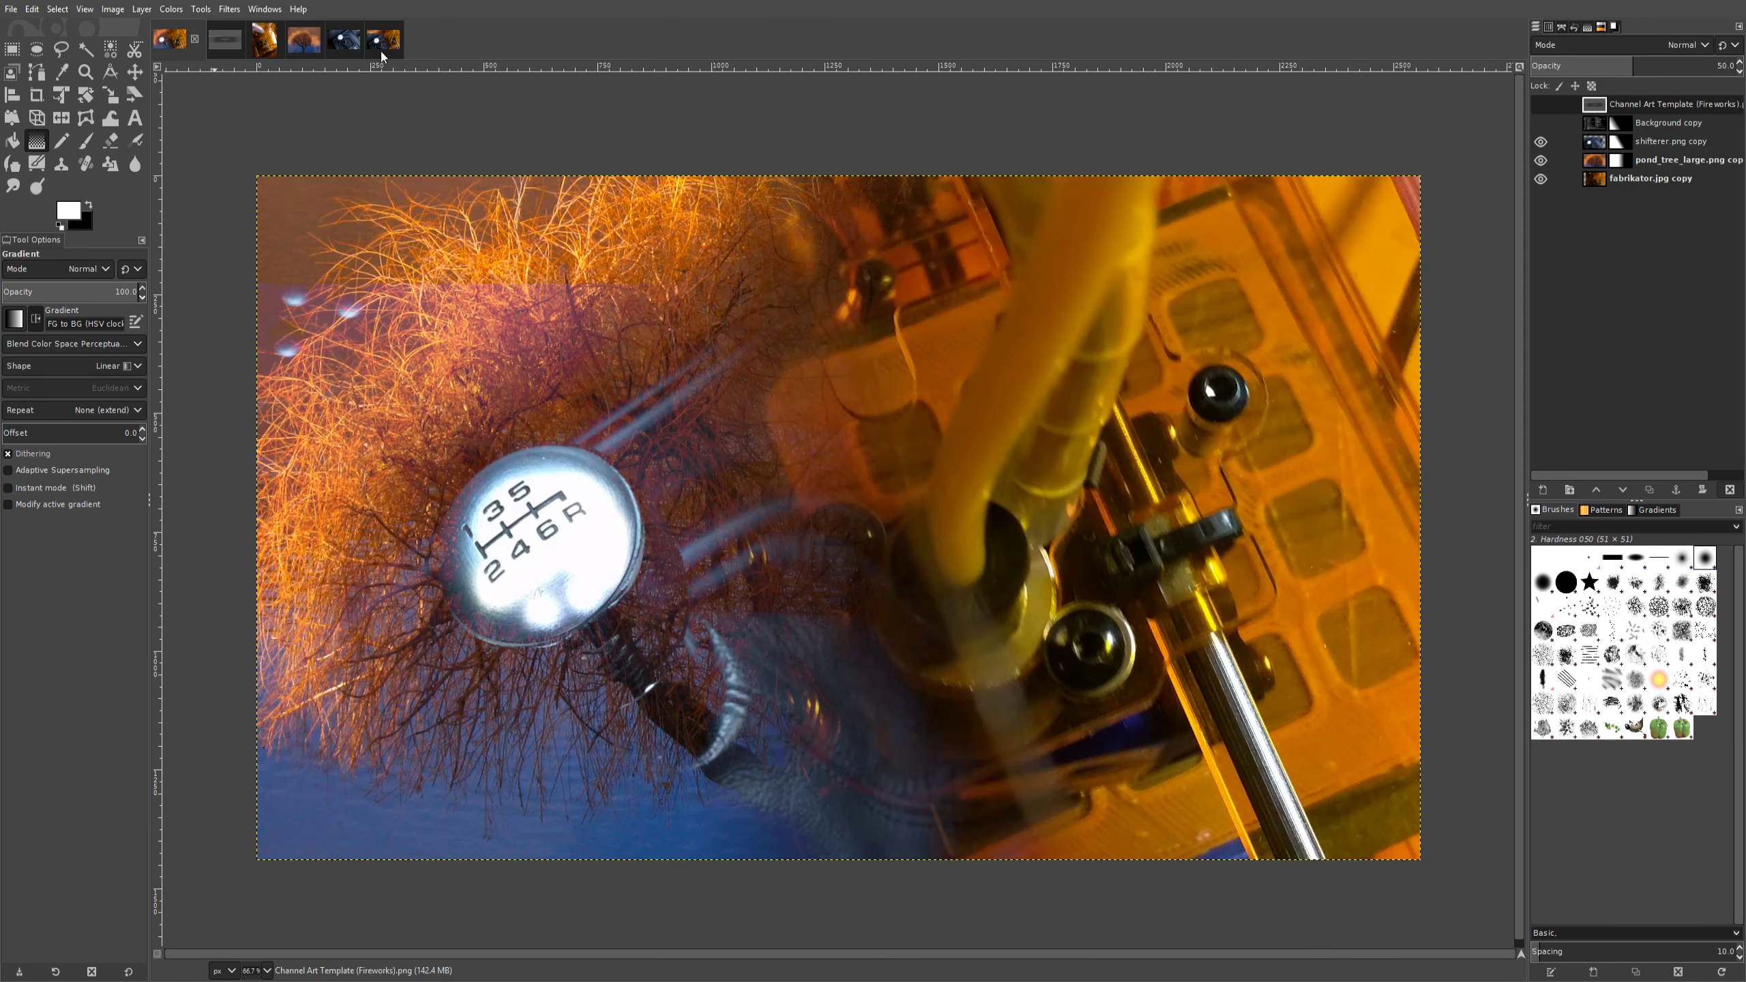
{"action": "left_click", "coordinate": [377, 45]}
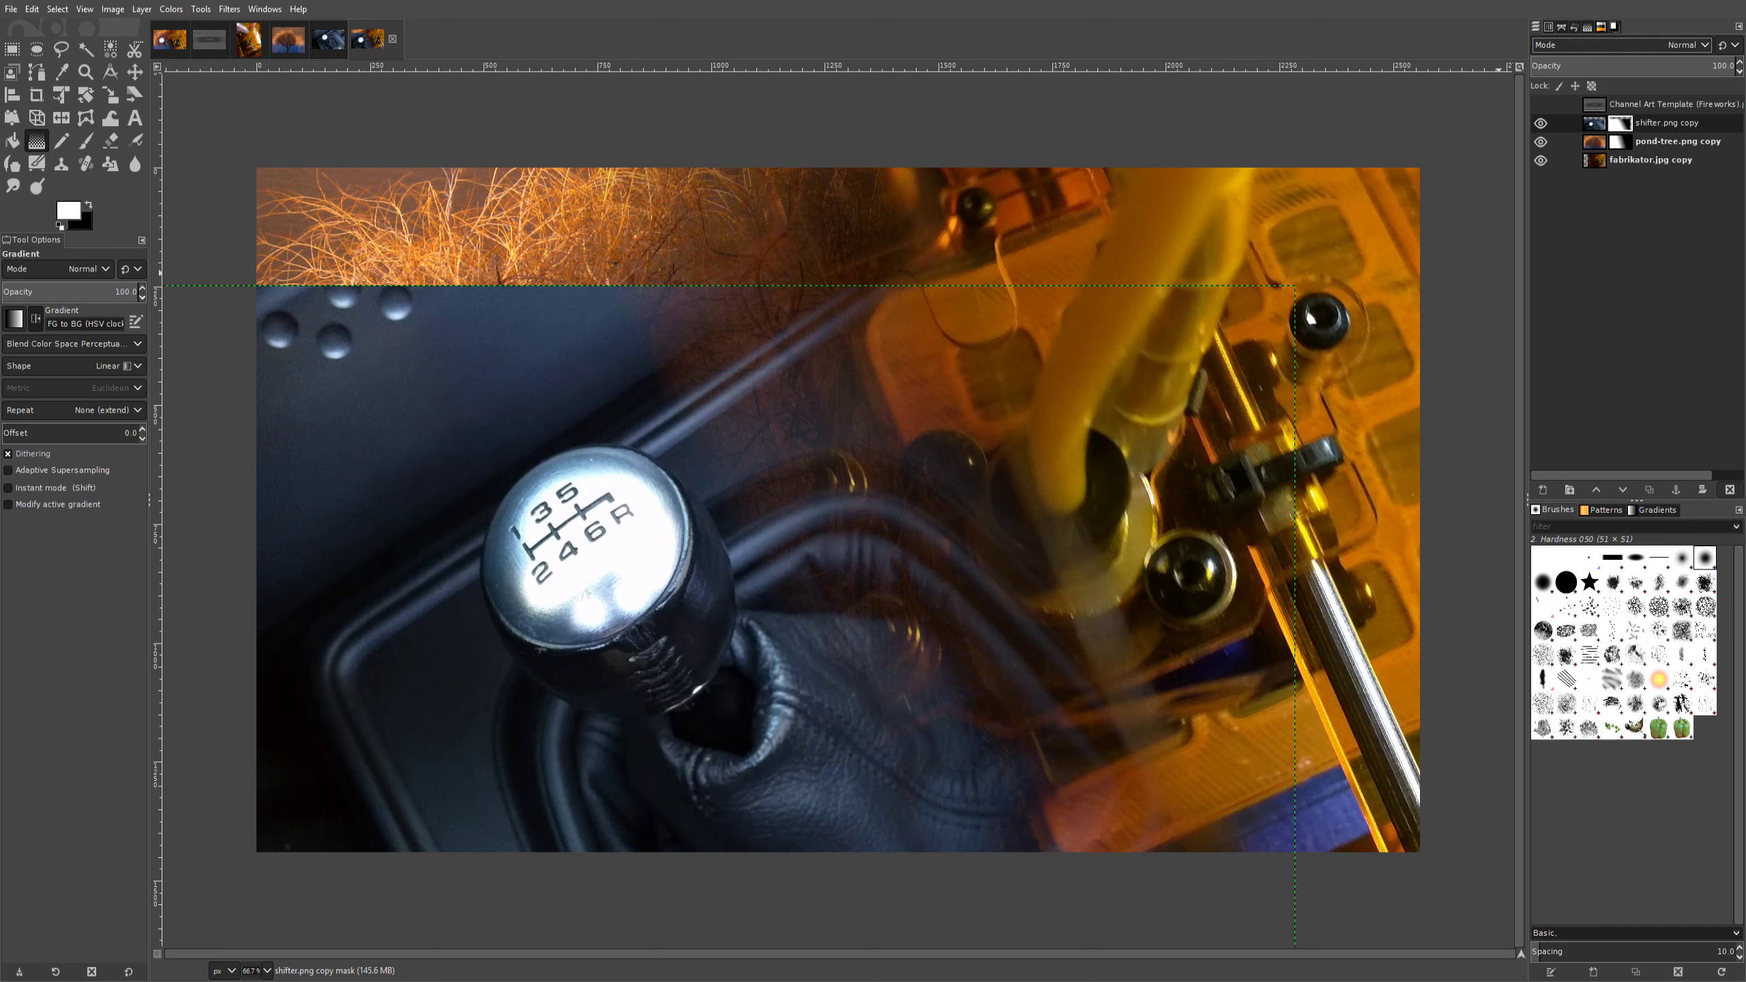
{"action": "scroll", "coordinate": [1684, 45], "scroll_direction": "down", "scroll_amount": 1}
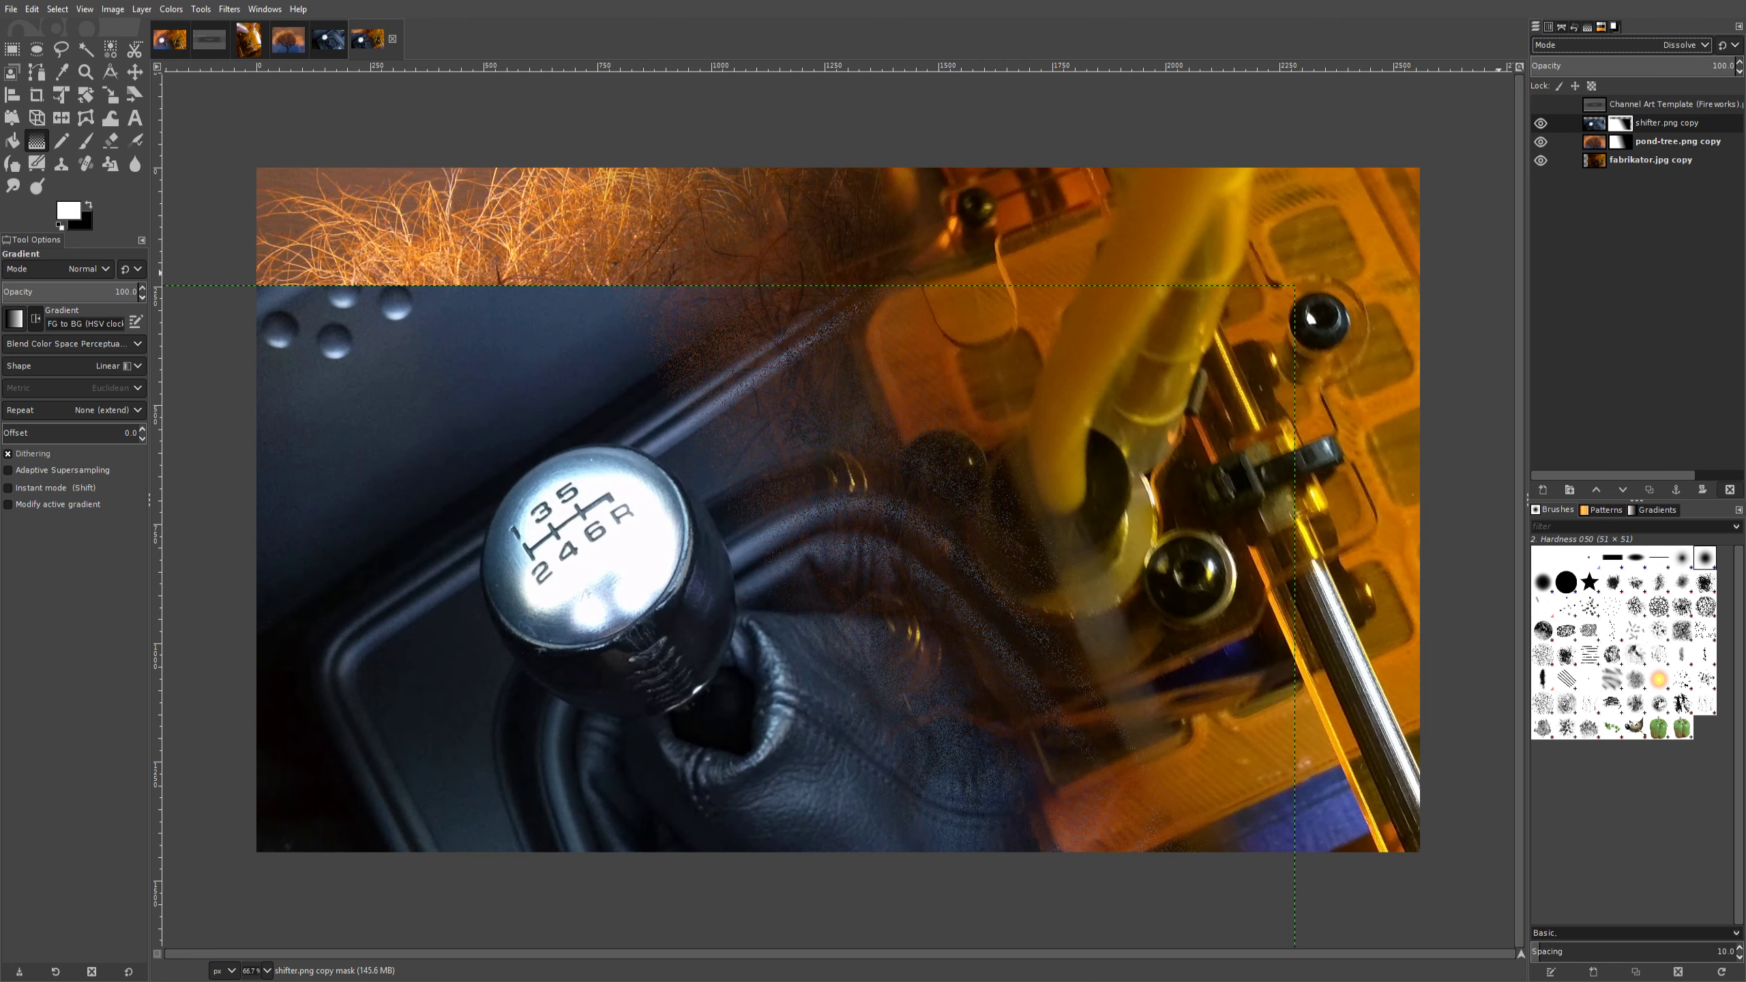
{"action": "scroll", "coordinate": [1683, 45], "scroll_direction": "down", "scroll_amount": 1}
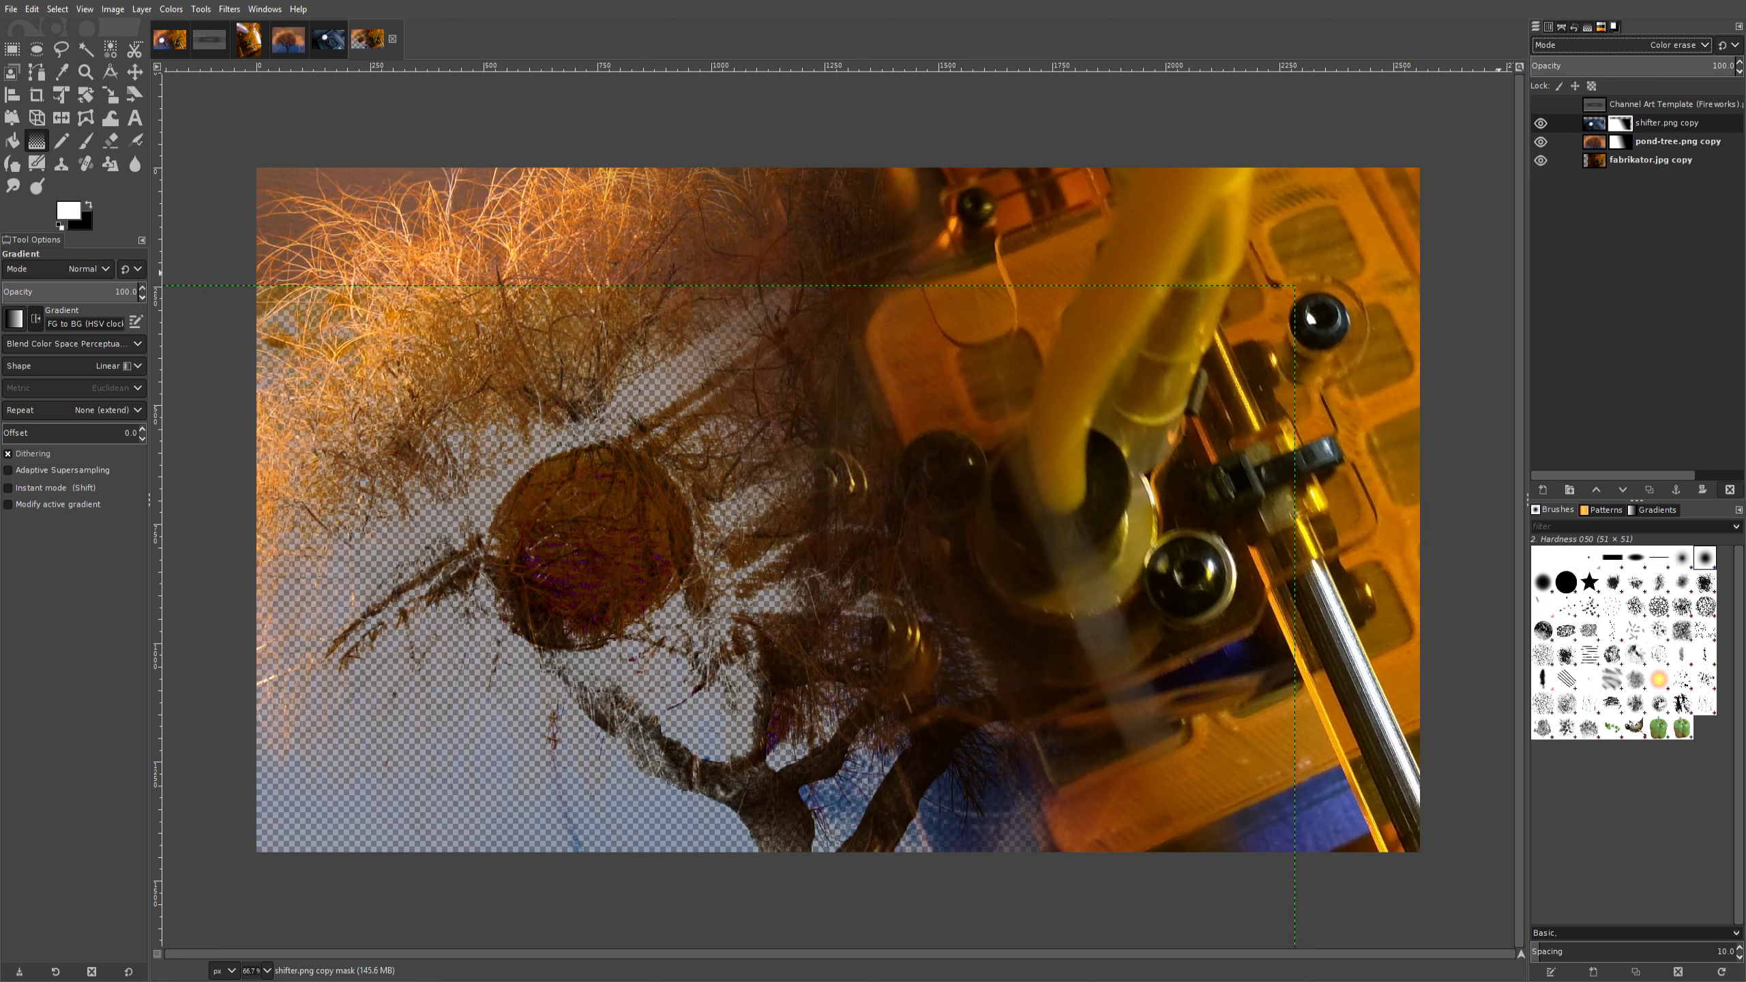
{"action": "scroll", "coordinate": [1684, 45], "scroll_direction": "down", "scroll_amount": 1}
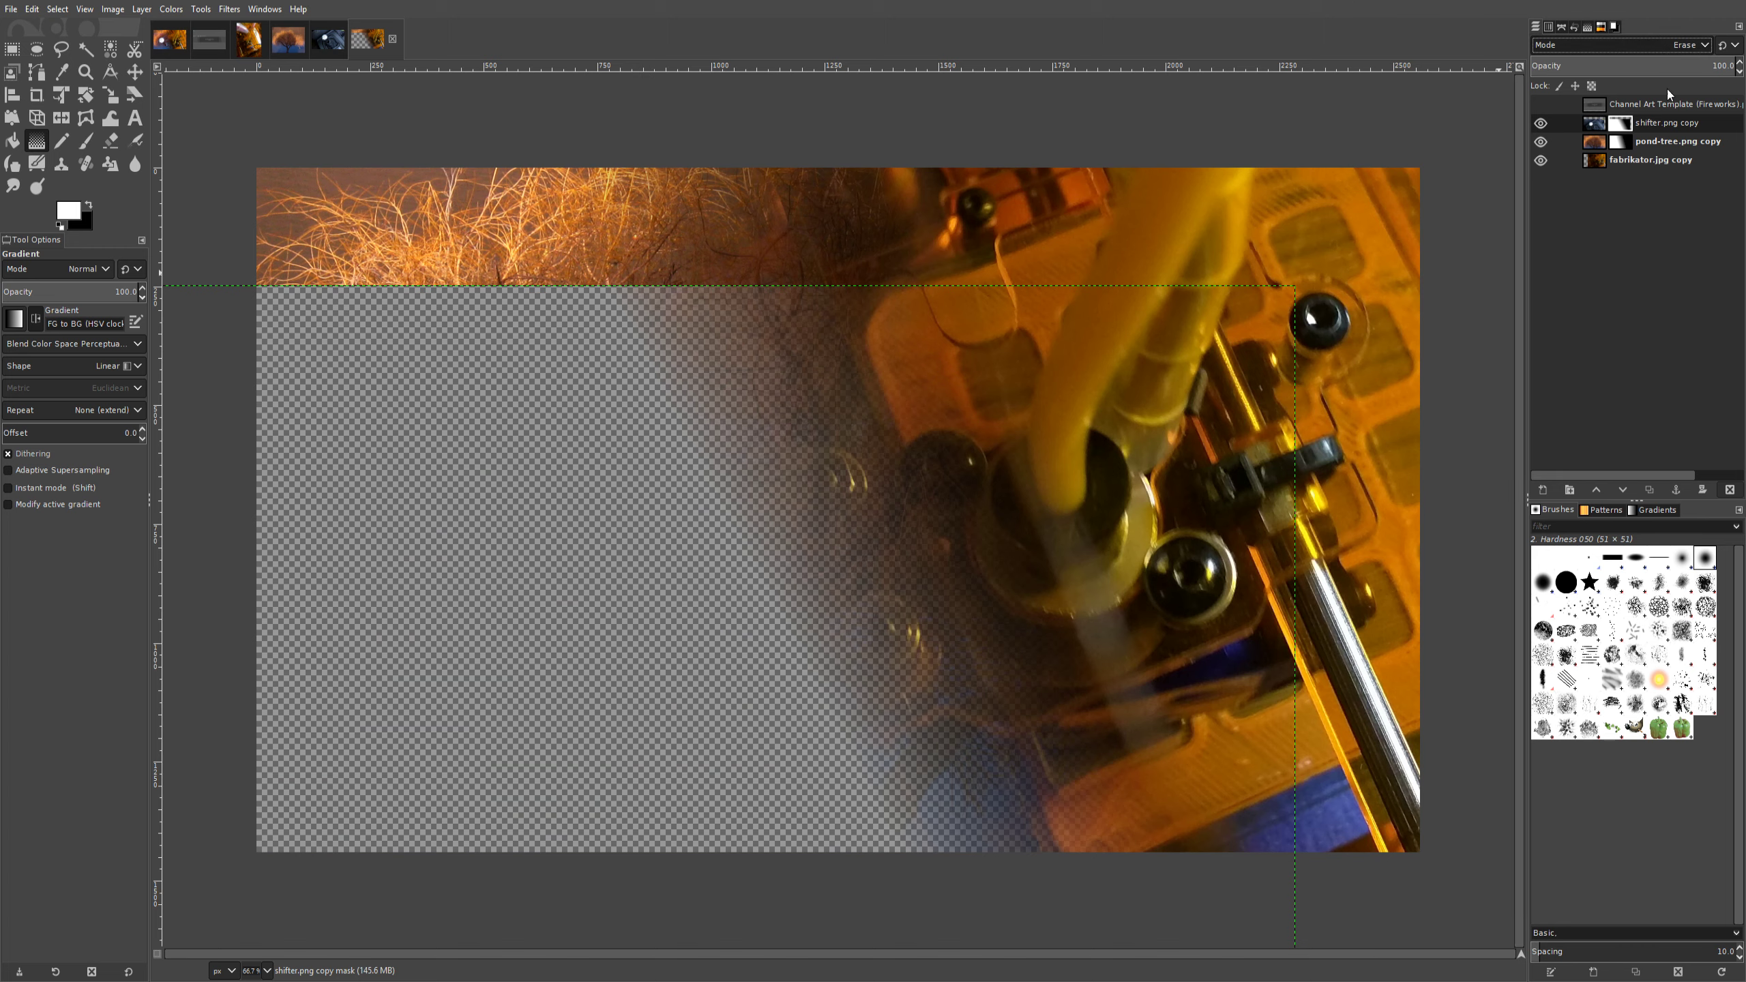
{"action": "key", "text": "ctrl+z"}
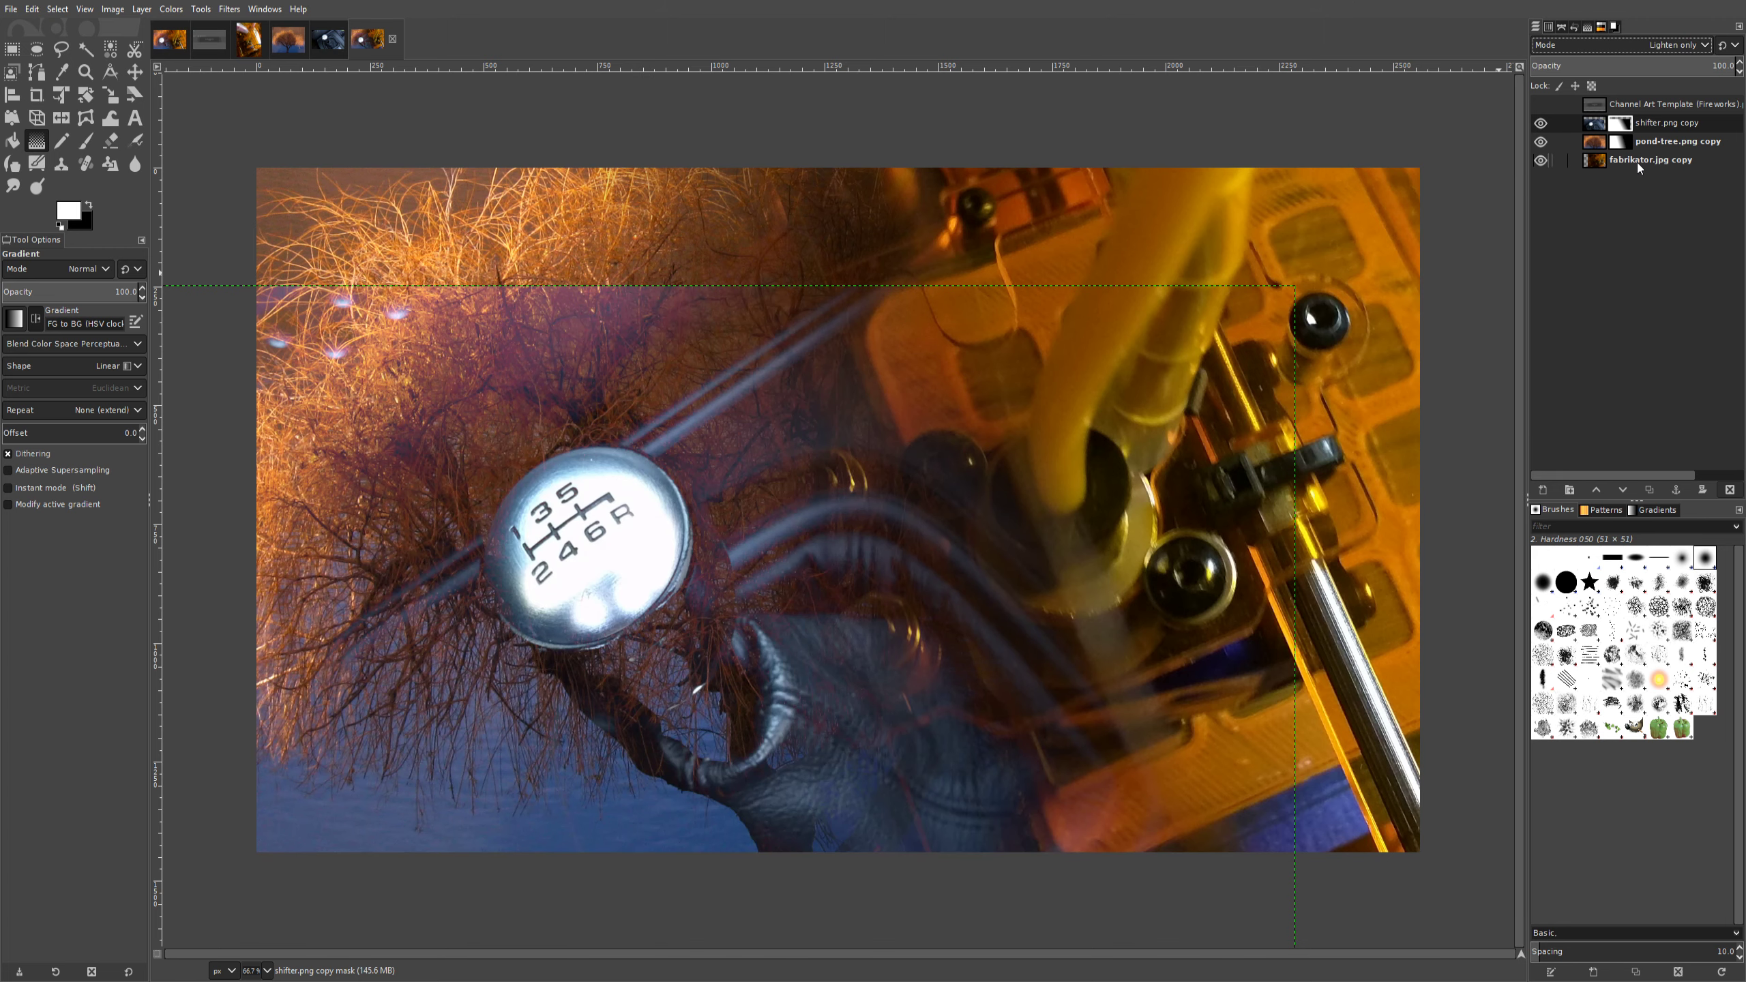
Check the blended composition against the template's text and logo safe area by toggling the Channel Art Template layer
{"action": "left_click", "coordinate": [1636, 161]}
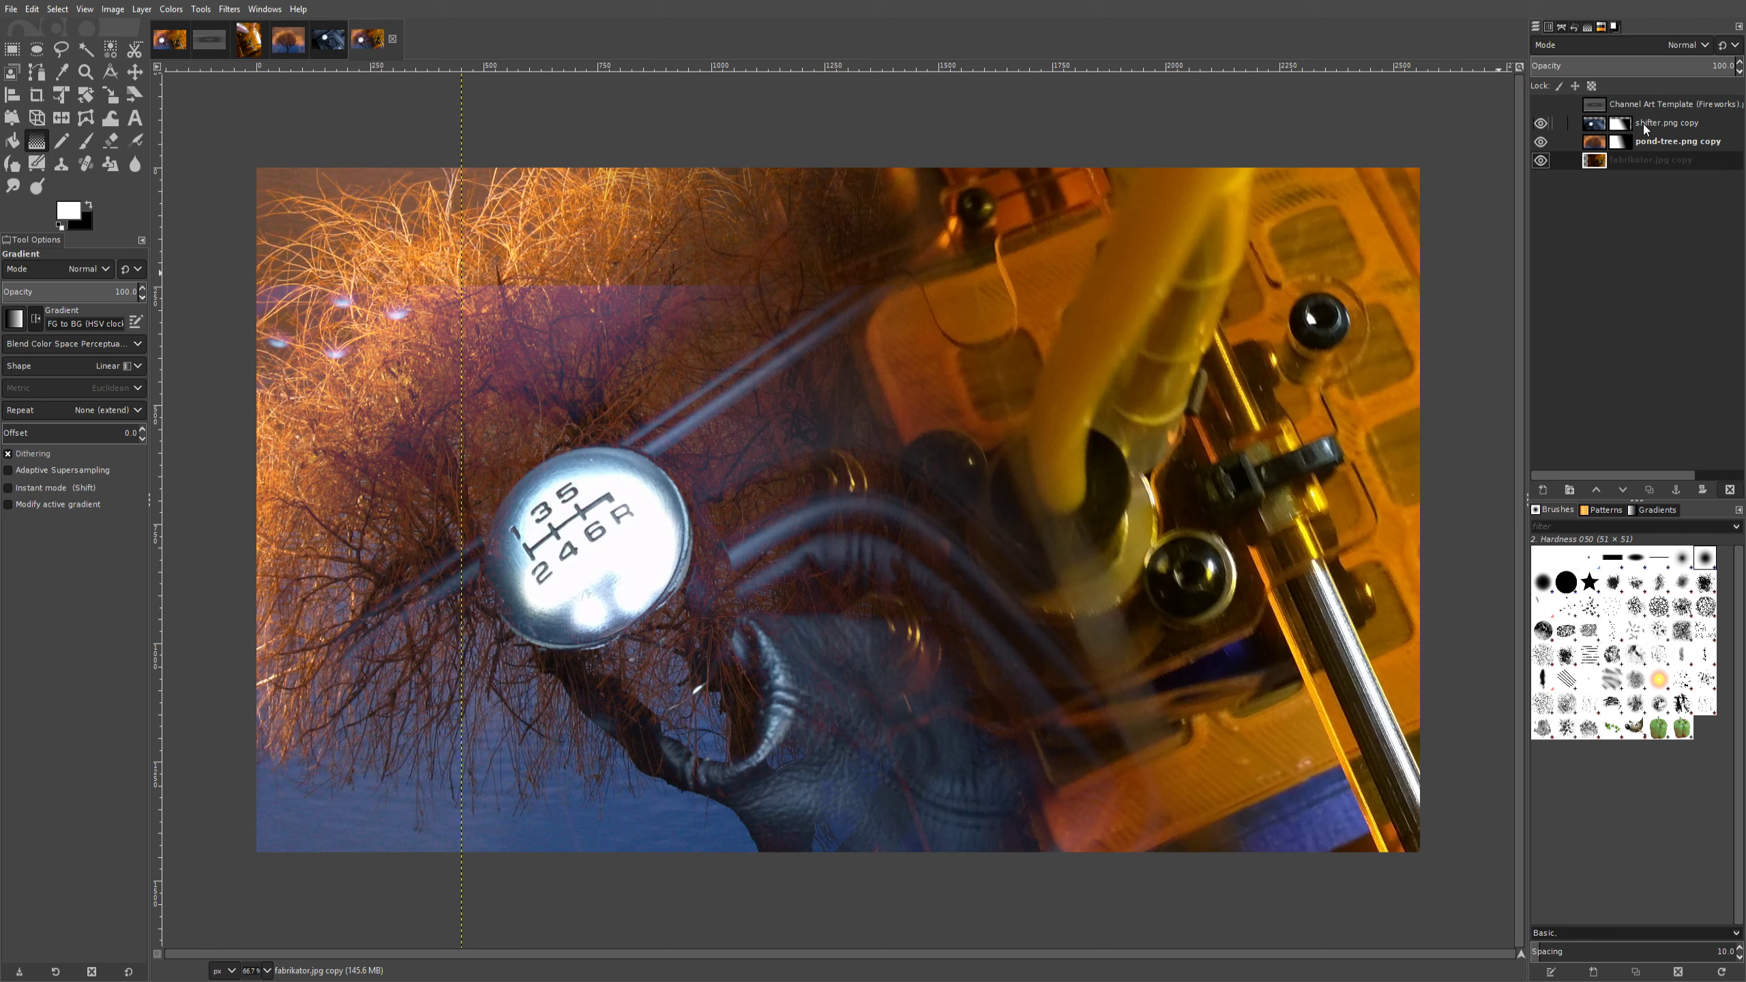
{"action": "left_click", "coordinate": [1652, 103]}
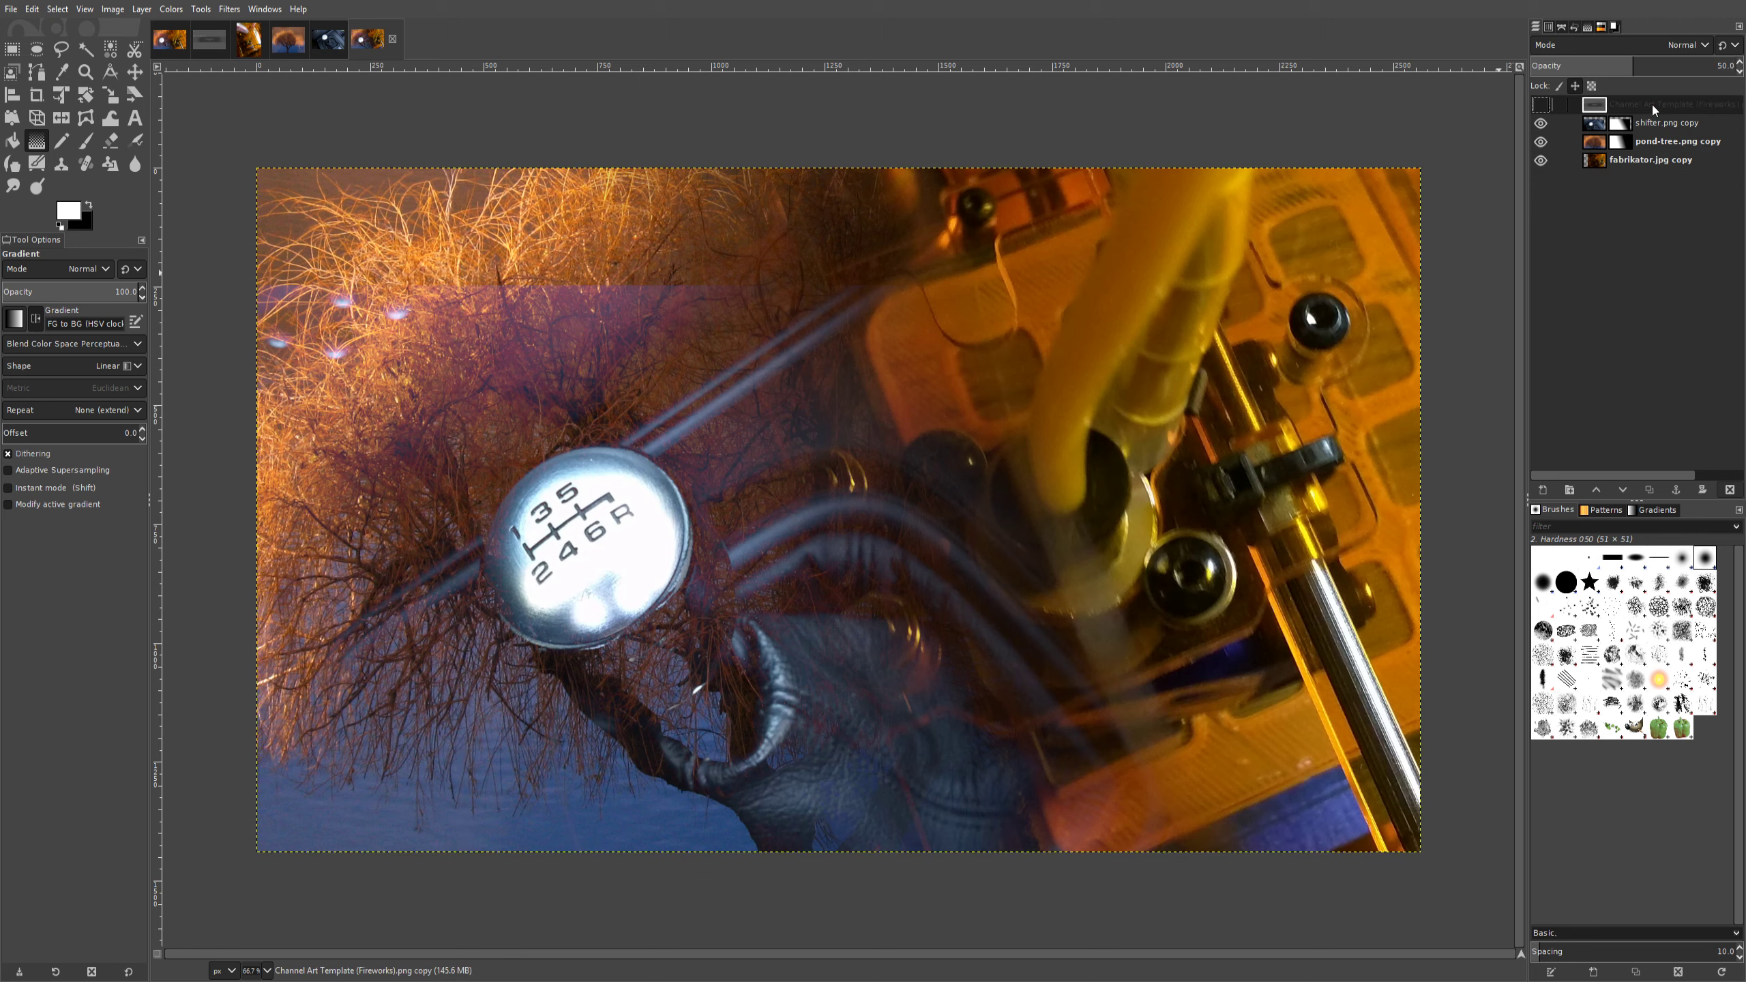
{"action": "left_click", "coordinate": [1541, 104]}
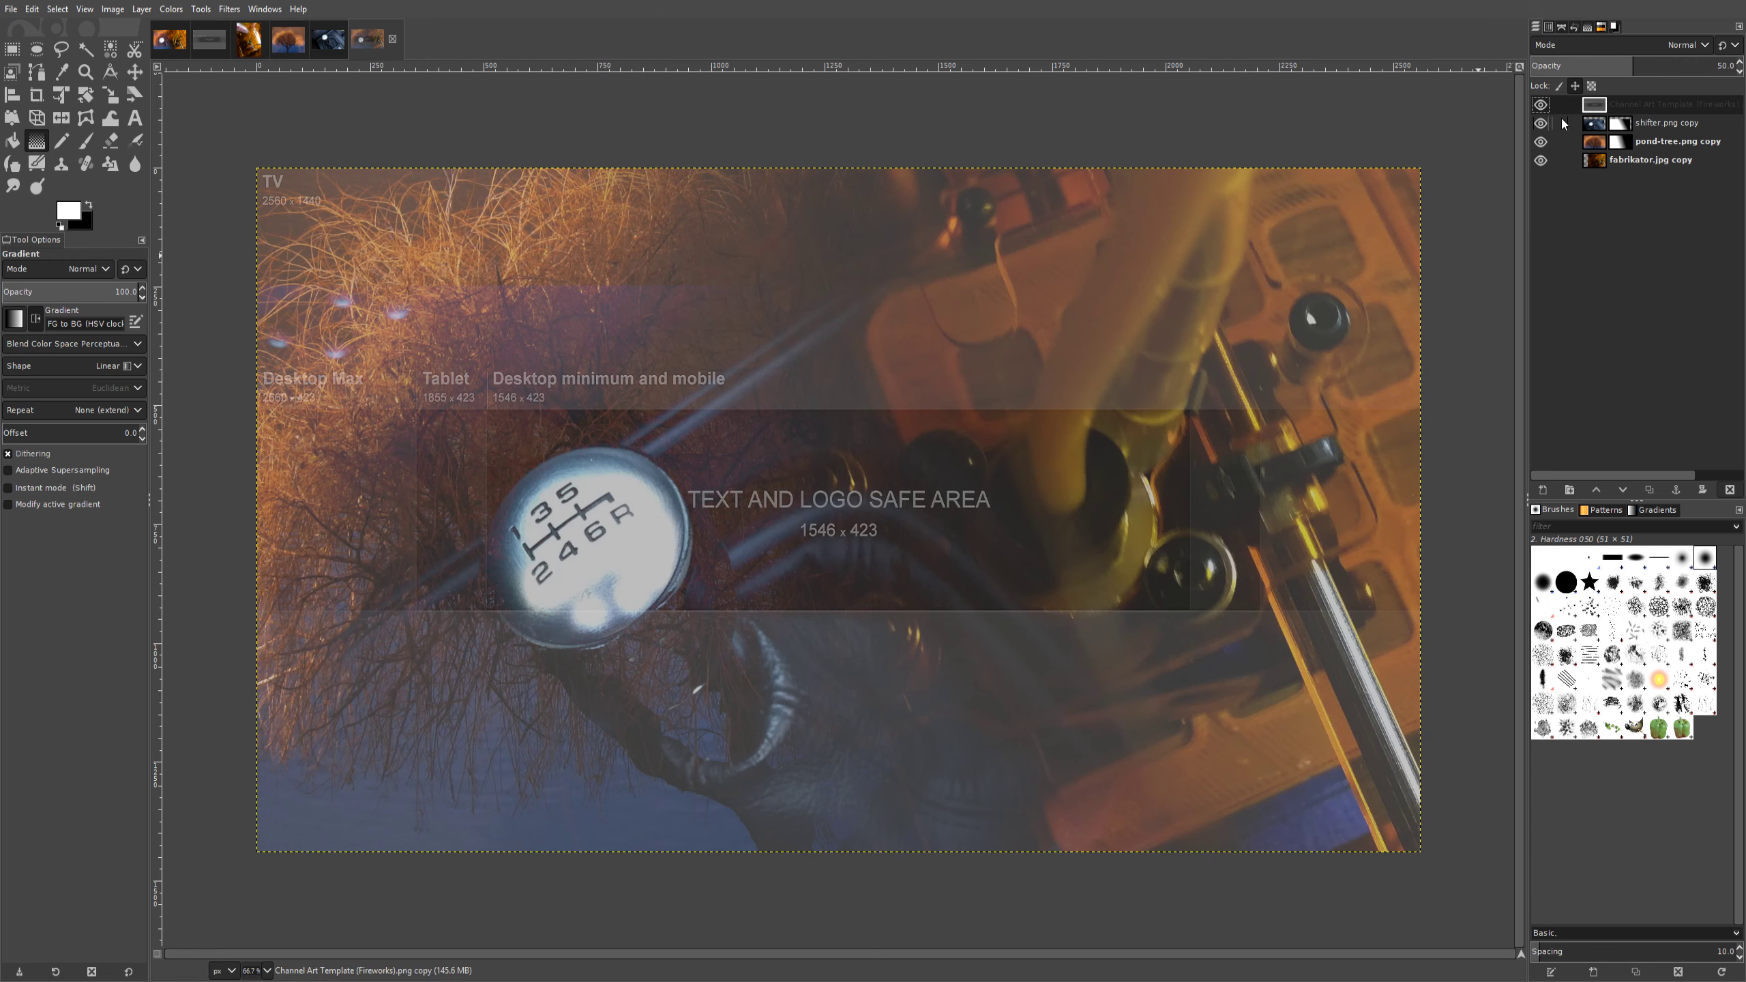
{"action": "left_click", "coordinate": [1541, 105]}
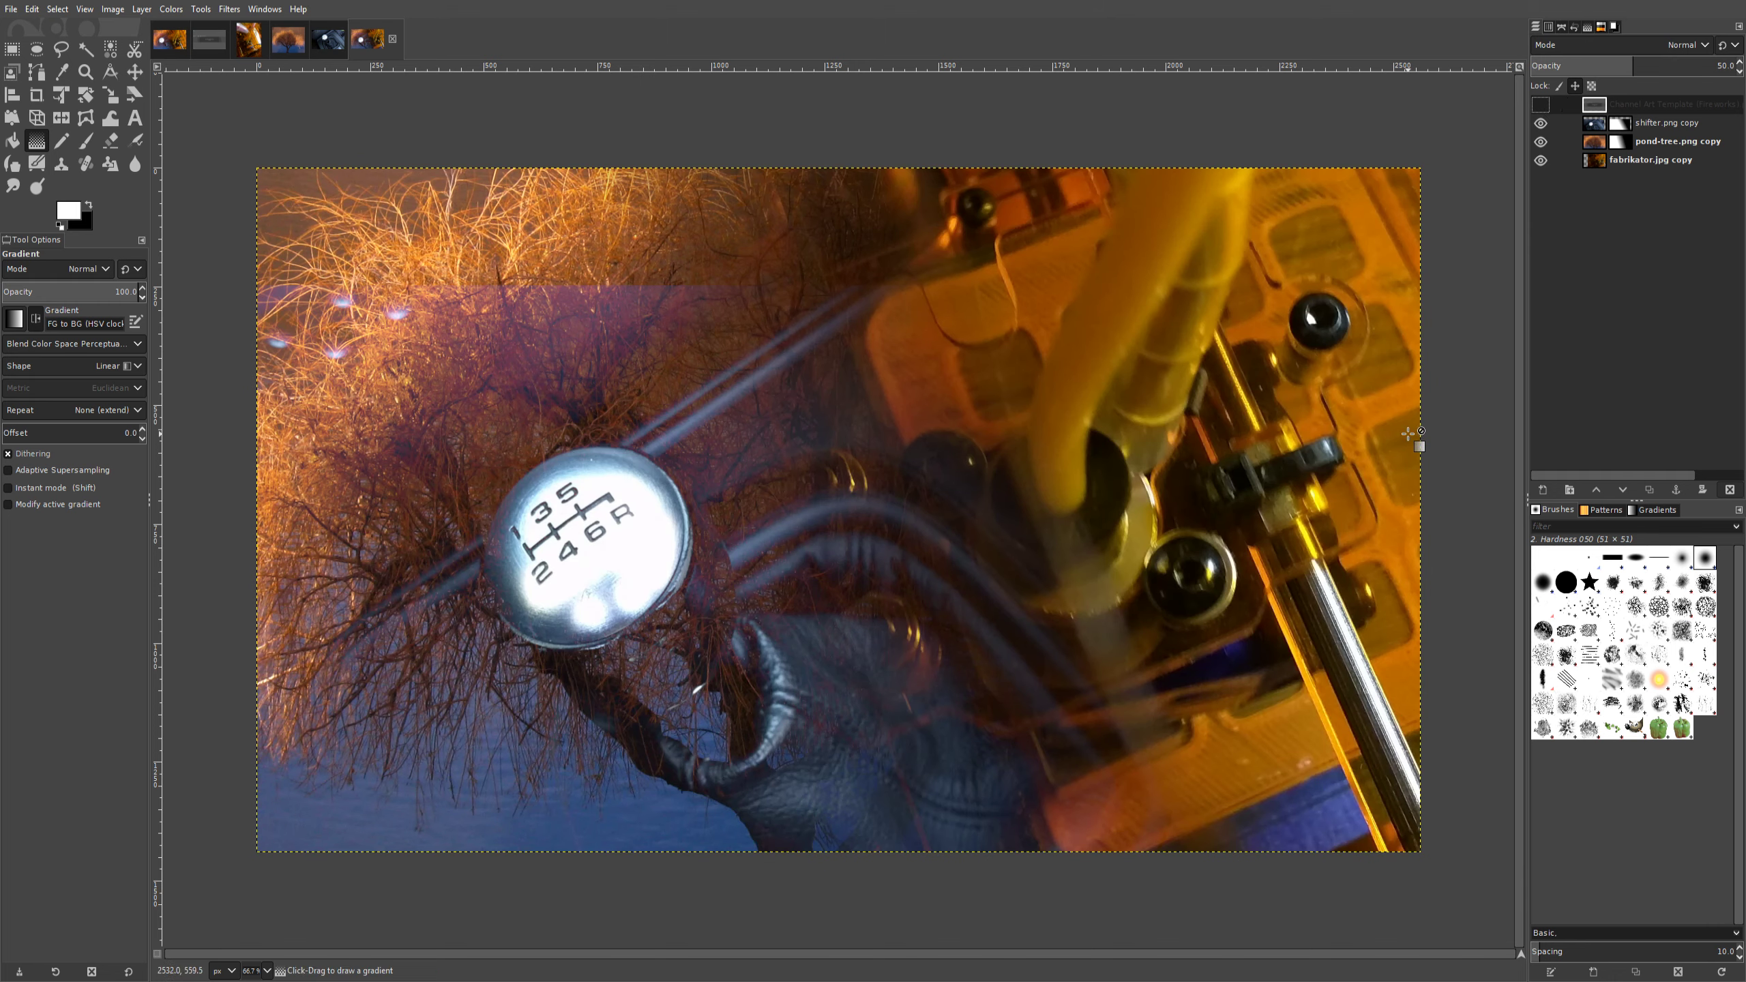